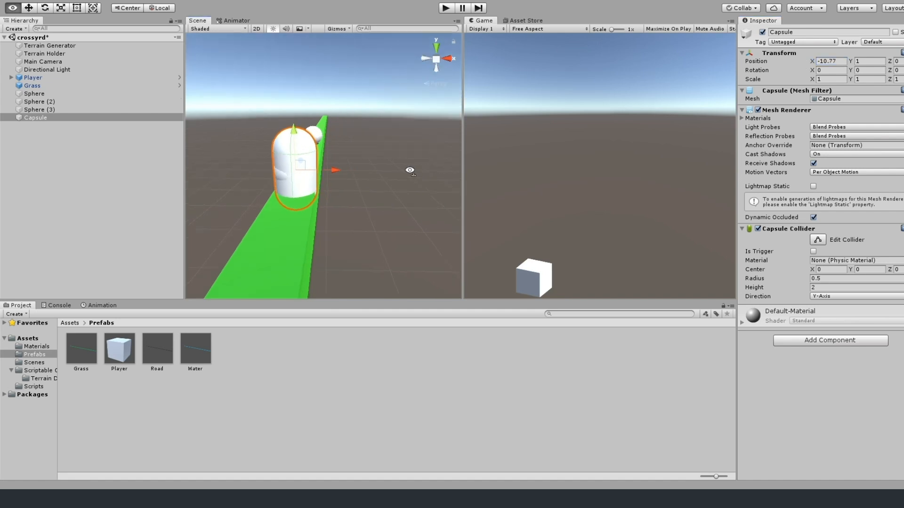
Set the capsule's Y position to 1.5 so it rests on the grass strip.
click(855, 62)
text(2)
key(BackSpace)
text(1.5)
scroll(342, 155, down, 10)
right_drag(341, 159, 359, 167)
scroll(359, 168, up, 1)
drag(893, 63, 847, 63)
Make the three spheres and the capsule children of the Grass object, and briefly play the scene to test it.
shift+click(42, 94)
drag(42, 94, 40, 87)
click(37, 86)
click(446, 8)
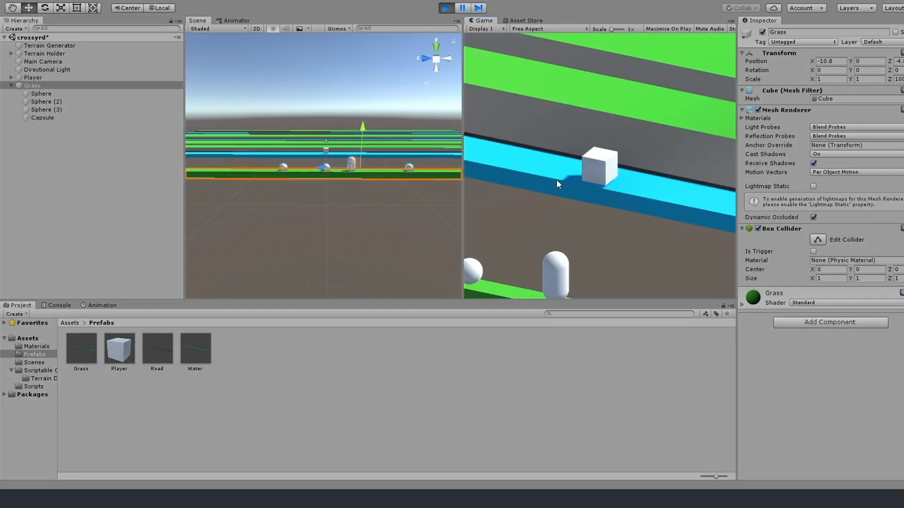
click(445, 8)
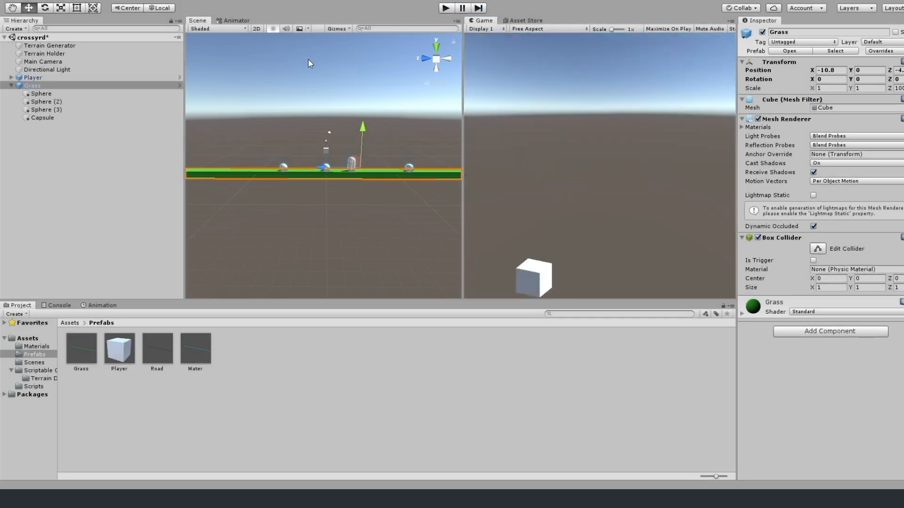
Apply the Grass object's overrides to its prefab so the spheres and capsule are included.
click(47, 131)
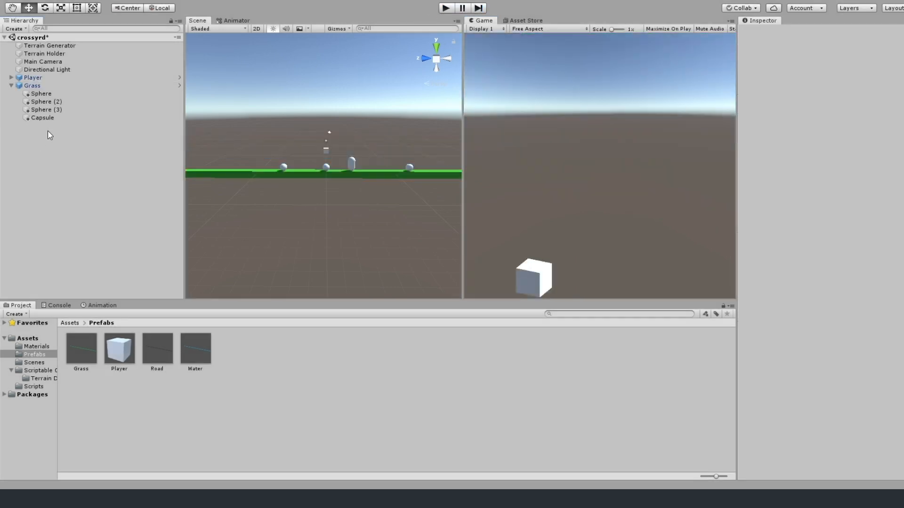
click(30, 86)
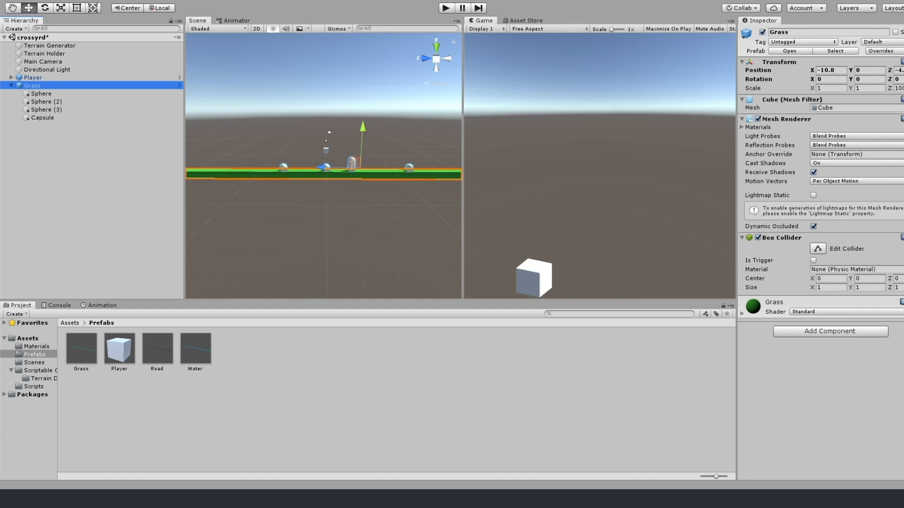
click(11, 86)
click(903, 79)
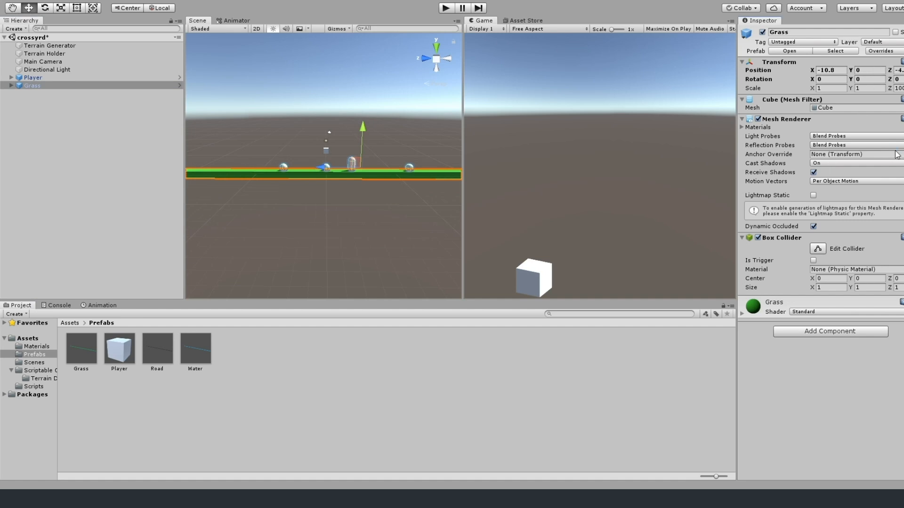
Play the scene, walk the player forward and sideways among the obstacles on the generated terrain, and stop playback.
click(444, 9)
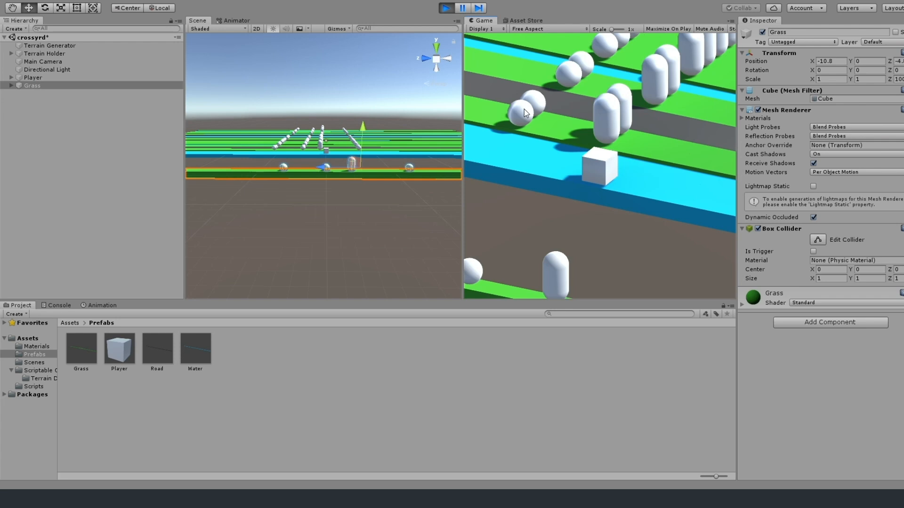
key(w)
key(w)
key(w)
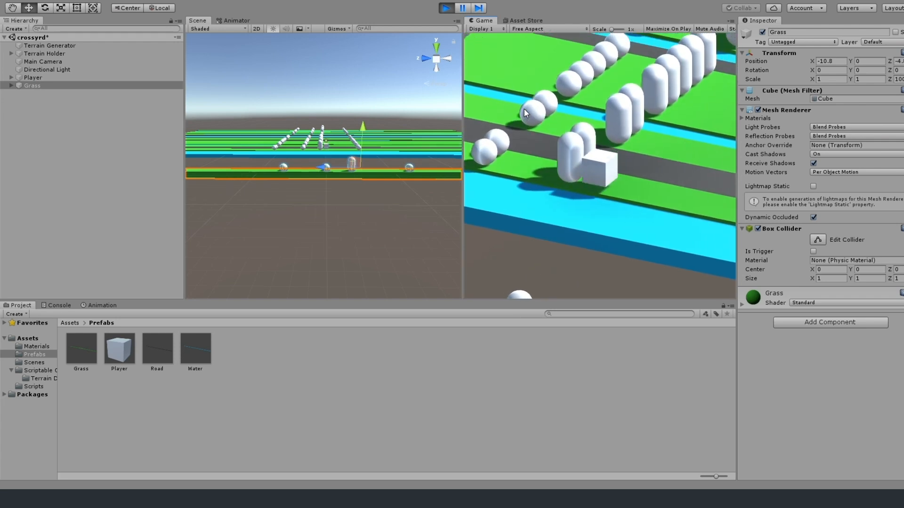
key(d)
key(d)
key(d)
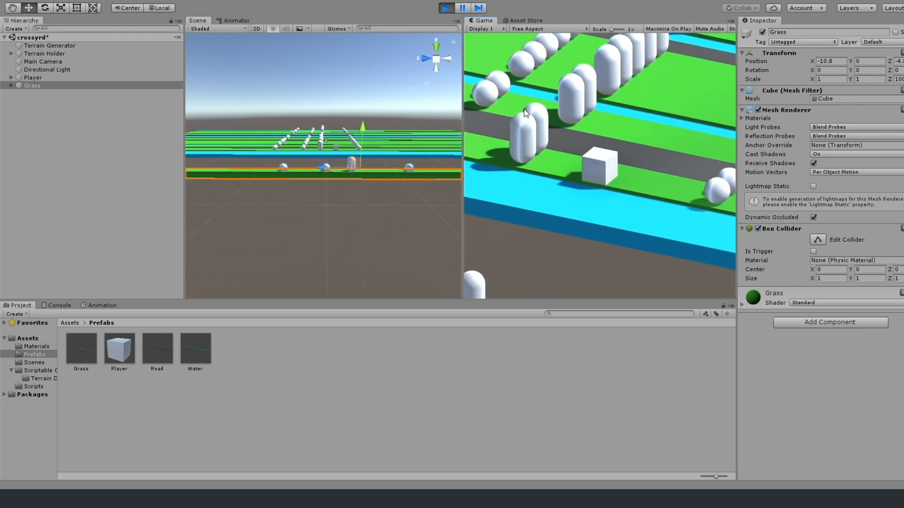
key(w)
key(w)
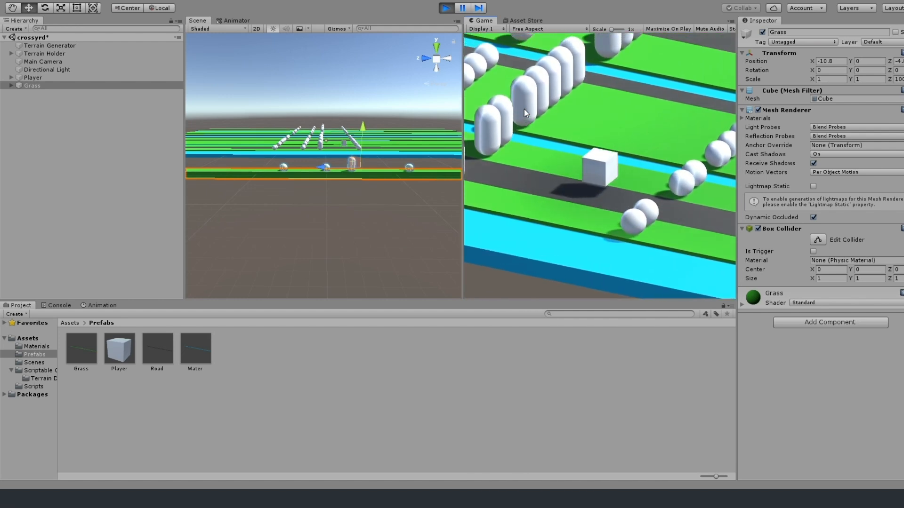
key(w)
key(w)
key(w)
key(w)
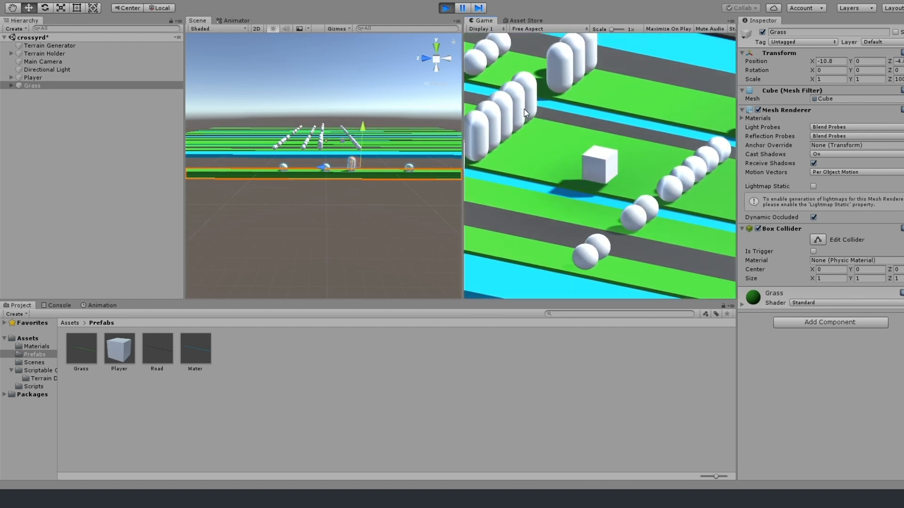
key(w)
key(w)
key(w)
key(w)
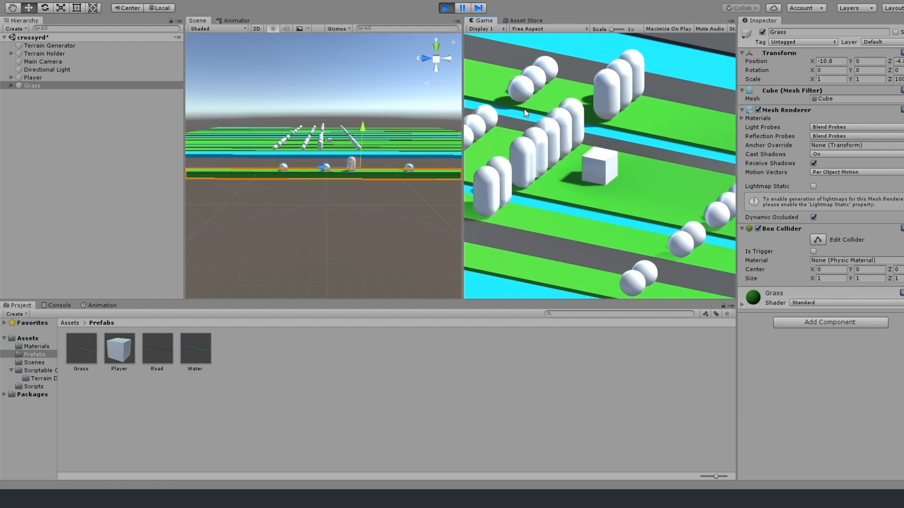
key(a)
key(d)
key(w)
key(w)
key(w)
key(w)
key(w)
key(w)
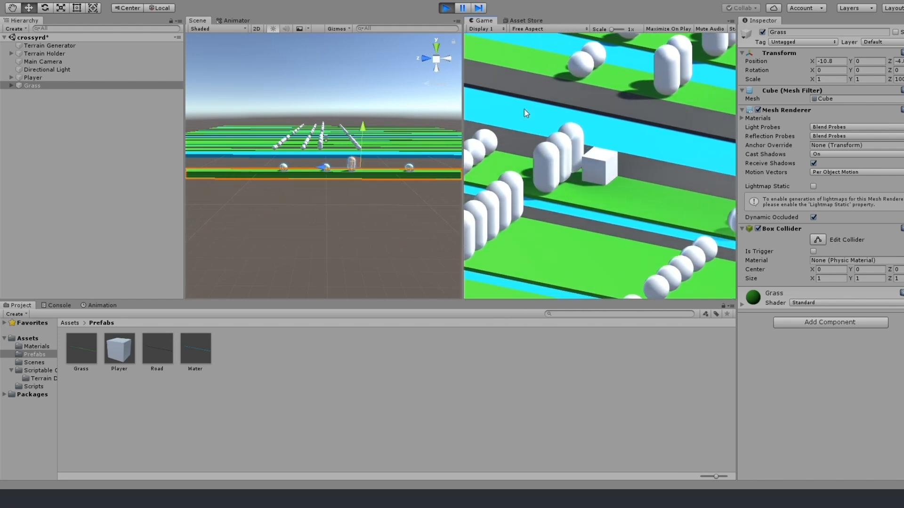
key(w)
click(445, 8)
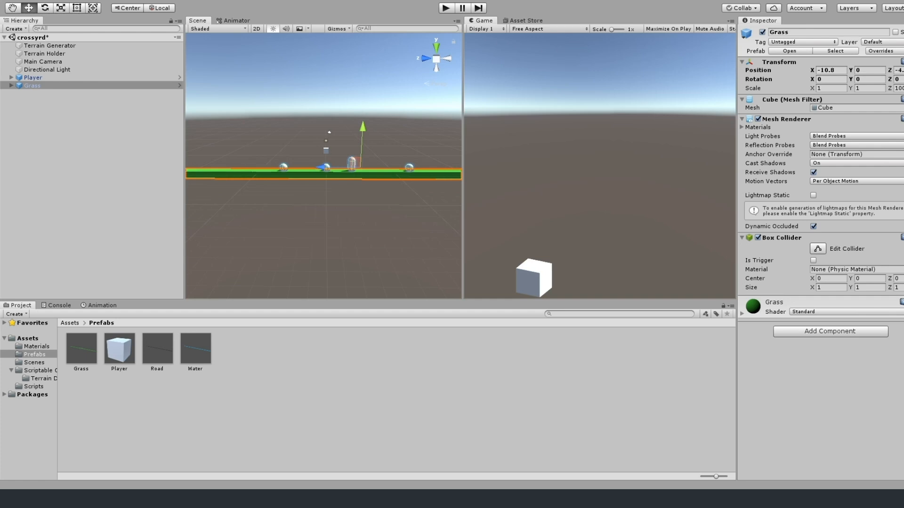
Delete the Grass object from the scene and play-test moving the player across the generated strips.
click(52, 85)
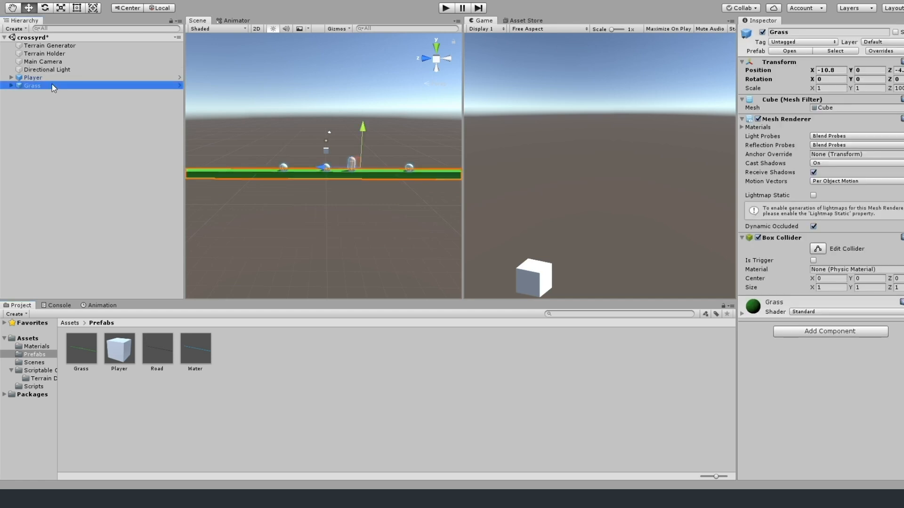
key(Delete)
click(444, 9)
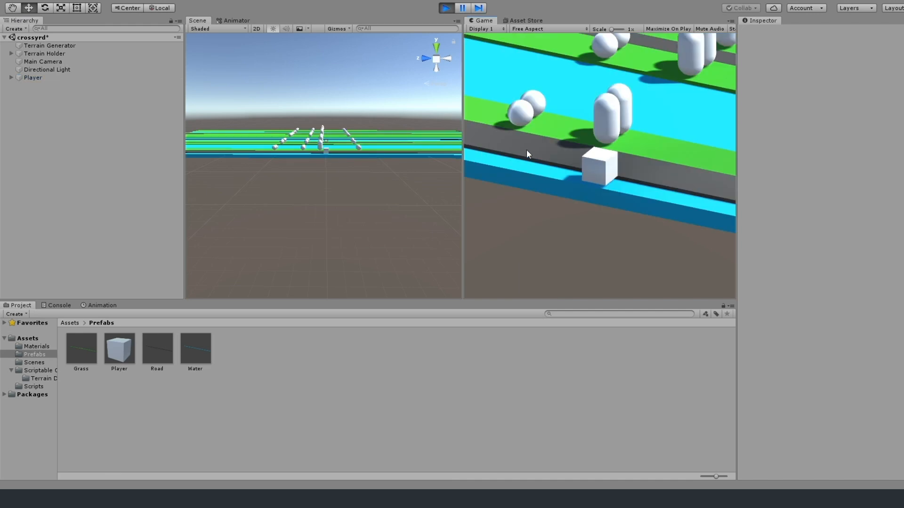
key(w)
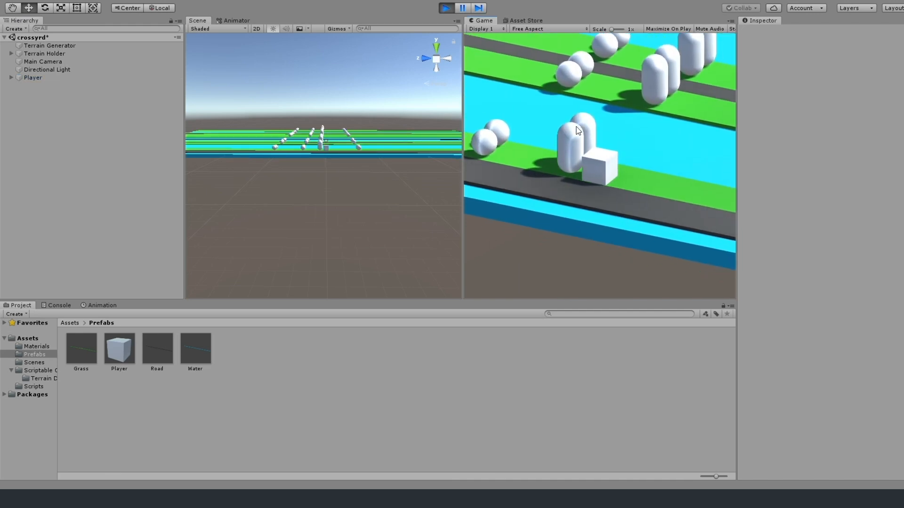
key(d)
key(d)
key(d)
key(d)
key(w)
key(w)
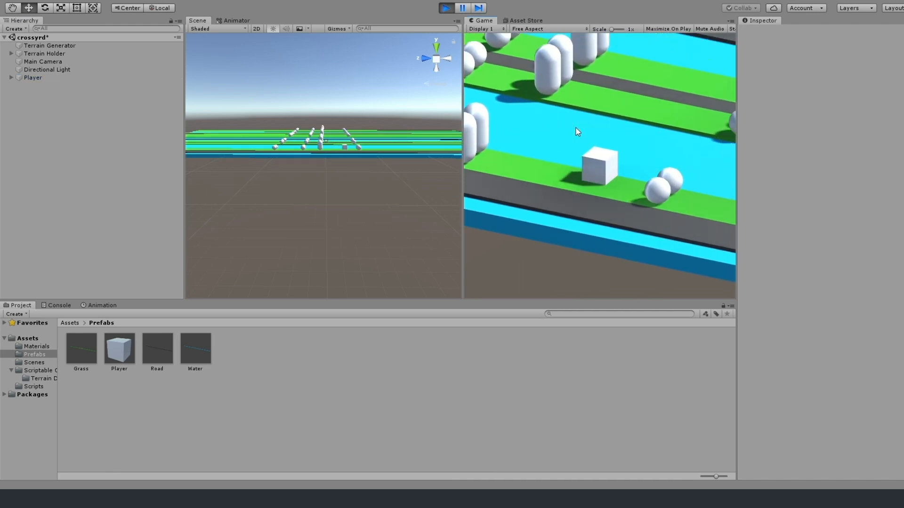
key(w)
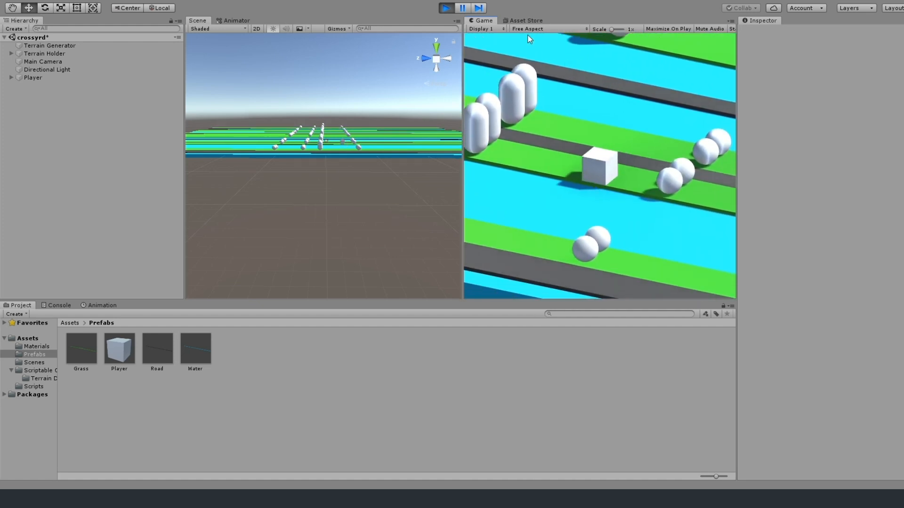
click(446, 7)
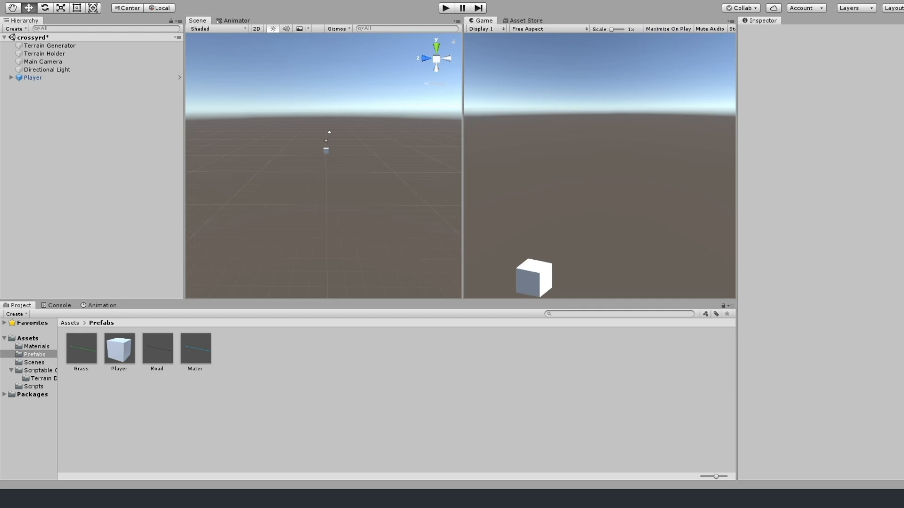
Scale the Player's child Object to 0.6 on the X, Y and Z axes.
click(12, 78)
click(28, 86)
scroll(343, 101, up, 5)
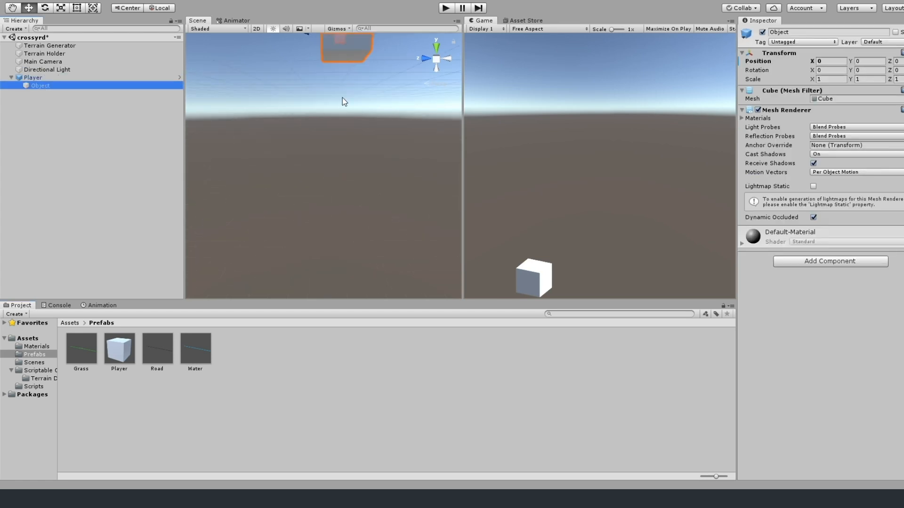
middle_drag(343, 101, 284, 189)
scroll(285, 189, up, 2)
right_drag(438, 245, 404, 240)
middle_drag(404, 240, 387, 196)
click(387, 196)
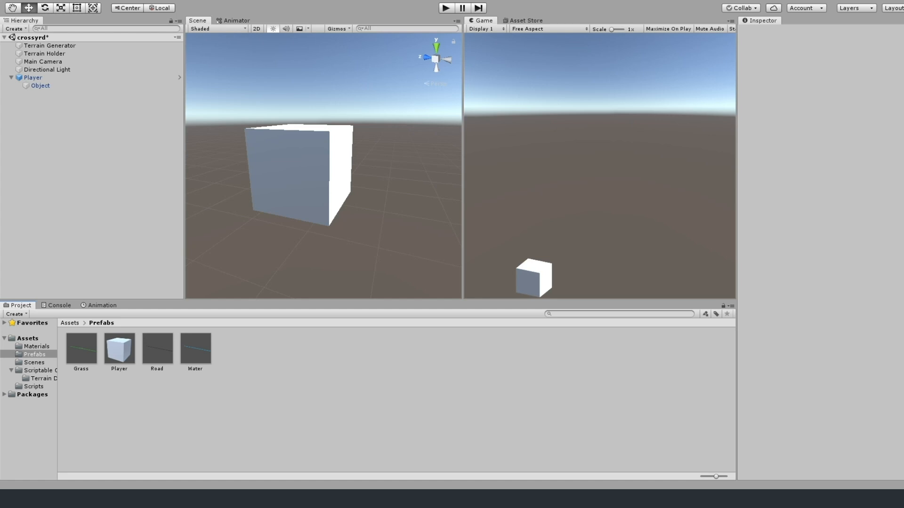
click(40, 86)
click(826, 80)
text(0.6)
key(Tab)
text(0.6)
key(Tab)
text(0.6)
Set the child Object's Y position to -0.2 and check the player's height by playing the scene.
click(447, 9)
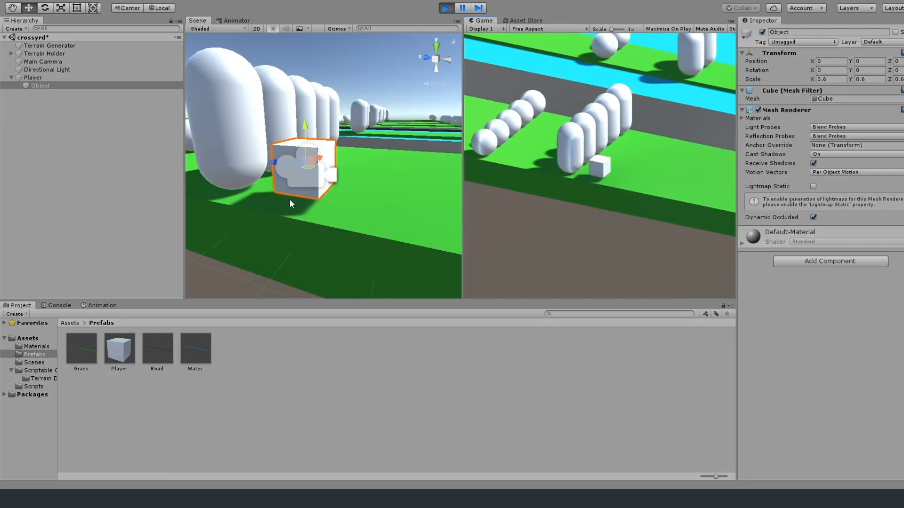
click(862, 62)
text(-0.2)
key(Return)
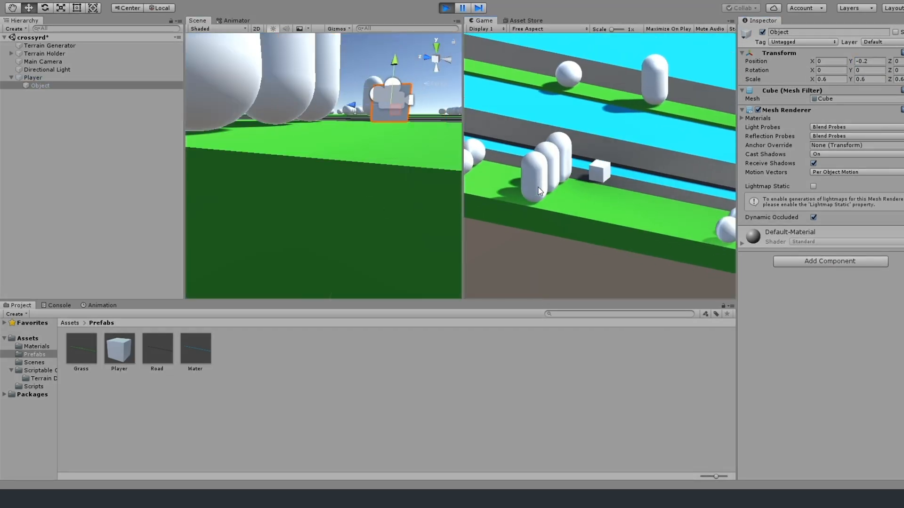
click(446, 8)
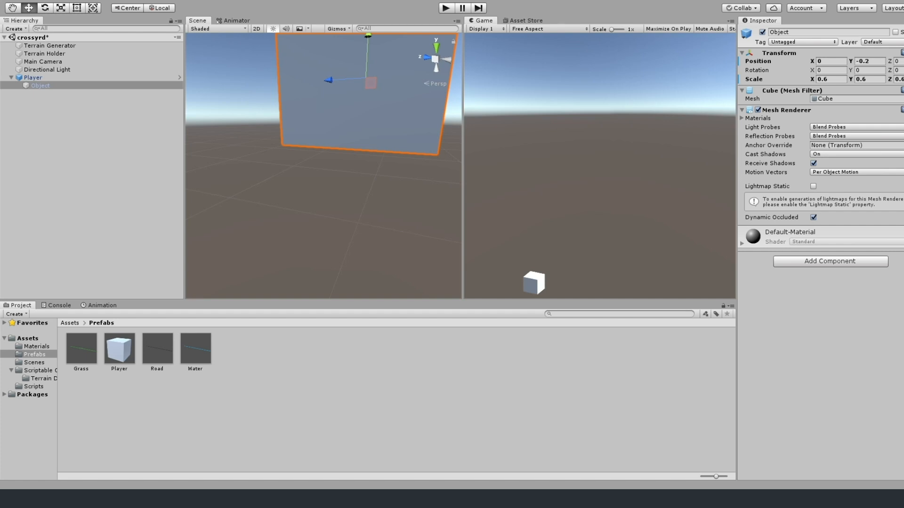
click(446, 8)
click(446, 8)
Set the Player's Y position to -0.2 at the 0:00 keyframe of the Hop animation.
click(100, 305)
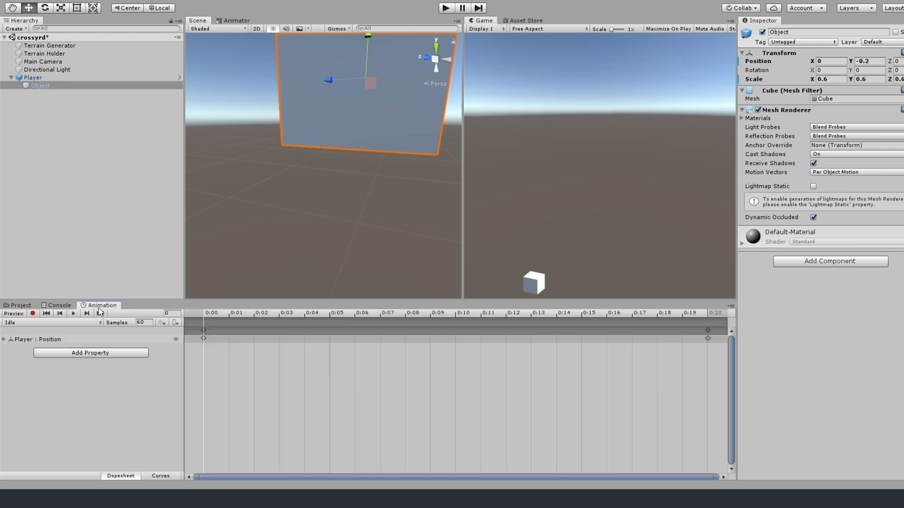
mouse_move(207, 313)
mouse_down()
mouse_move(456, 313)
mouse_move(203, 312)
mouse_up()
click(203, 330)
drag(871, 70, 762, 79)
text(-.2)
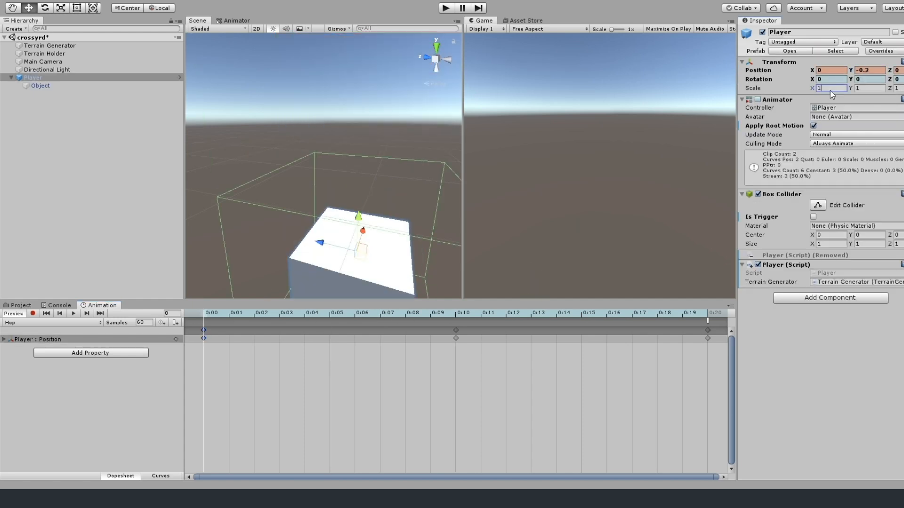
Scale the Player to 0.6 on the X, Y and Z axes.
key(Tab)
key(Tab)
key(Tab)
key(Tab)
key(Tab)
text(.6)
key(Tab)
text(.6)
key(Tab)
text(.6)
Set the Player's Y position to 1.2 at the 0:10 keyframe of the Hop animation.
drag(206, 314, 455, 315)
drag(871, 70, 853, 70)
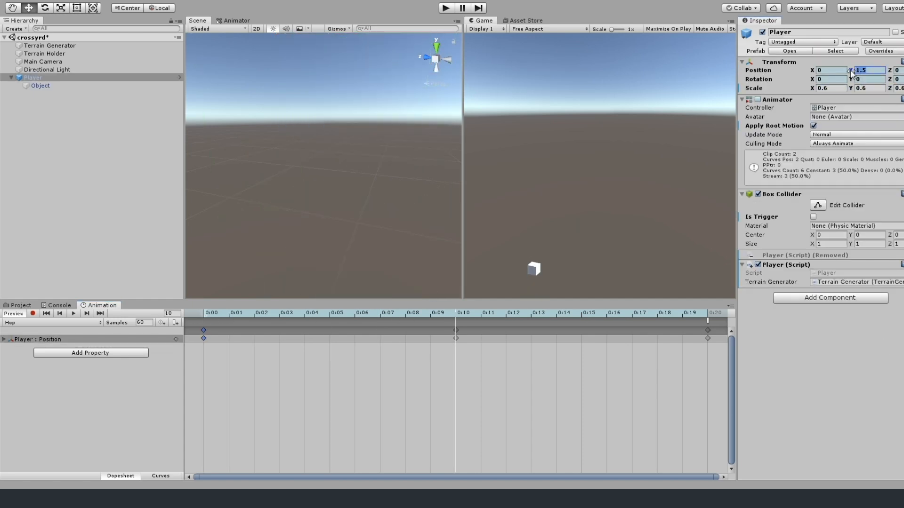
text(1.2)
click(560, 276)
mouse_move(455, 313)
mouse_down()
mouse_move(267, 324)
mouse_move(456, 325)
mouse_up()
click(456, 331)
drag(871, 70, 725, 85)
text(1.2)
Enter a Y position of -0.2 for the Player again at the Hop animation's start, and play the scene.
drag(456, 314, 203, 330)
click(204, 335)
click(879, 71)
text(-0.2)
click(456, 331)
click(73, 313)
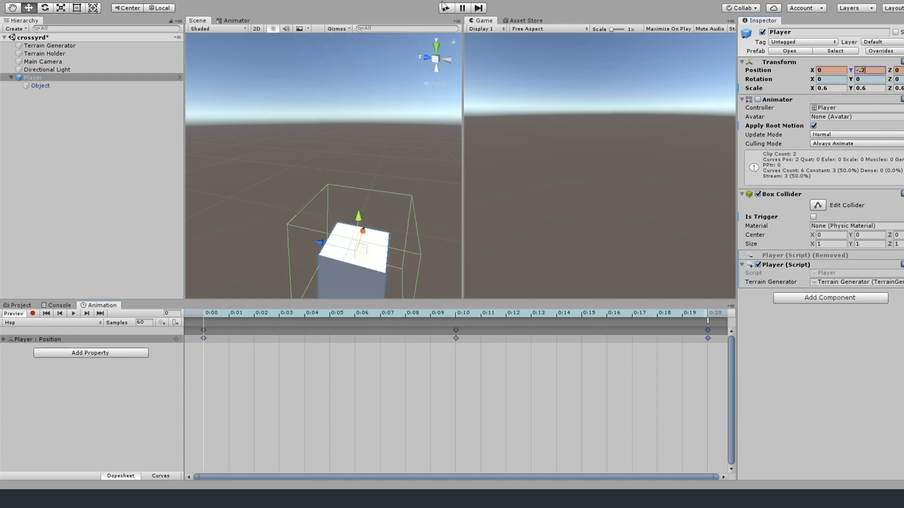
key(ctrl+p)
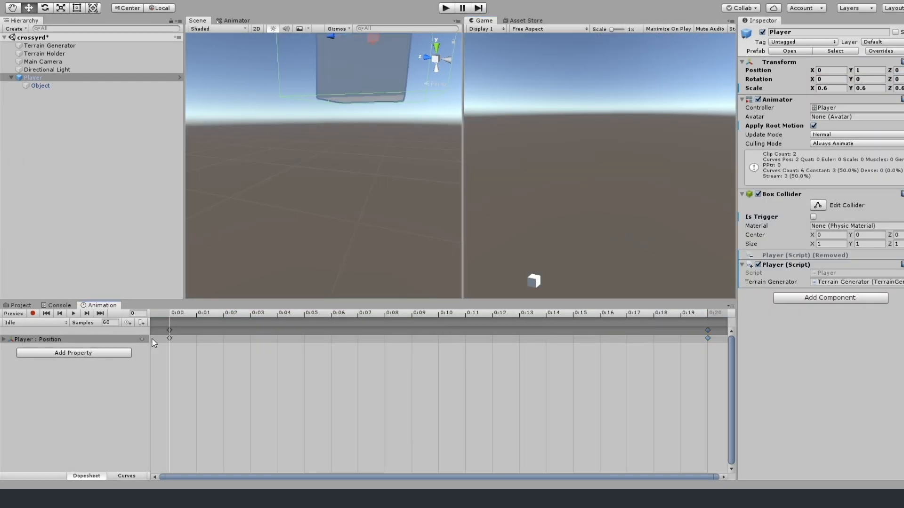
Set the Player's Y position to -0.2 and expand the position values of the Idle animation.
click(866, 70)
text(-0.2)
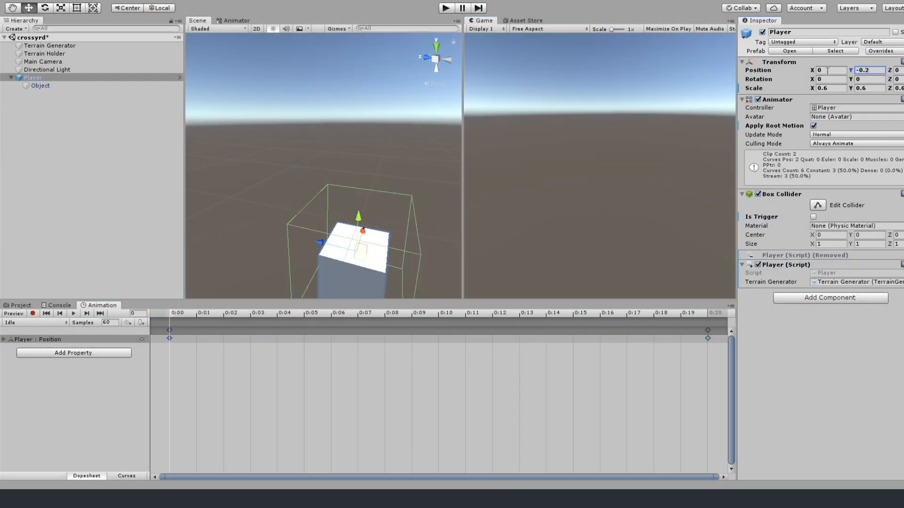
click(4, 339)
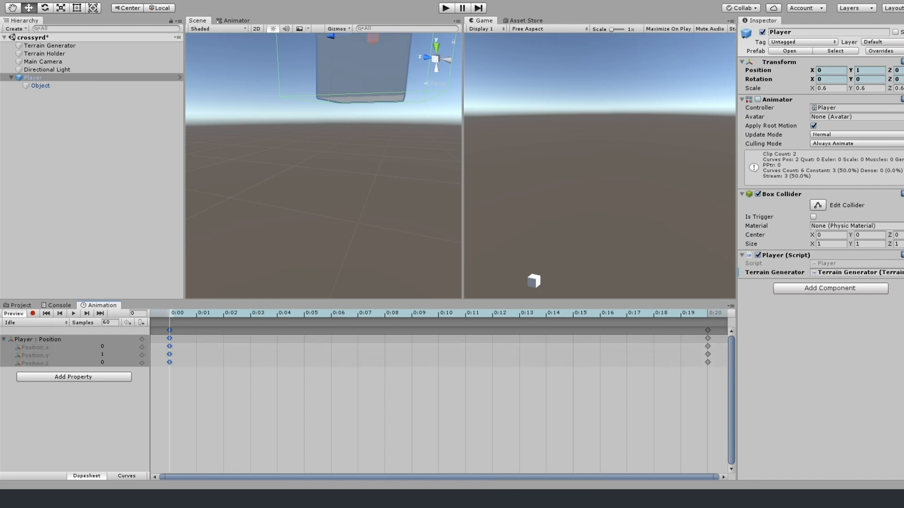
Play the scene and try different Y positions for the Player, ending with 0.53.
click(446, 8)
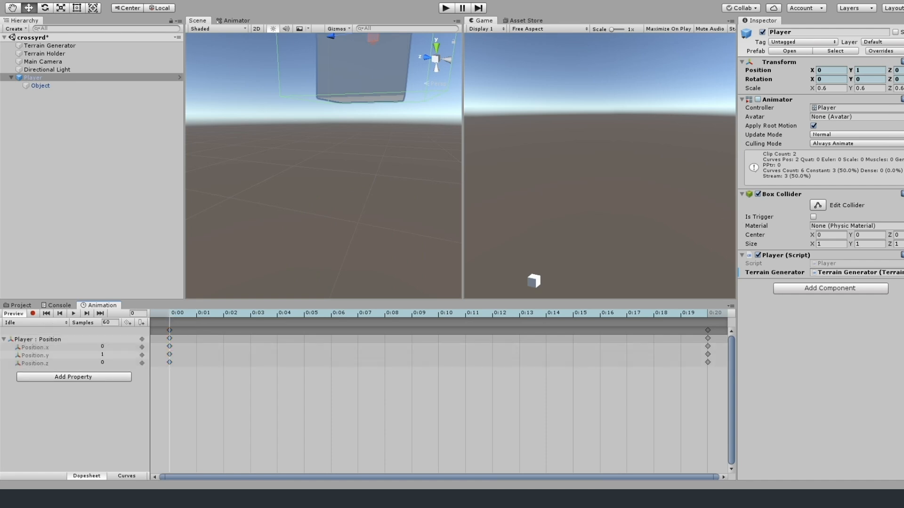
click(41, 87)
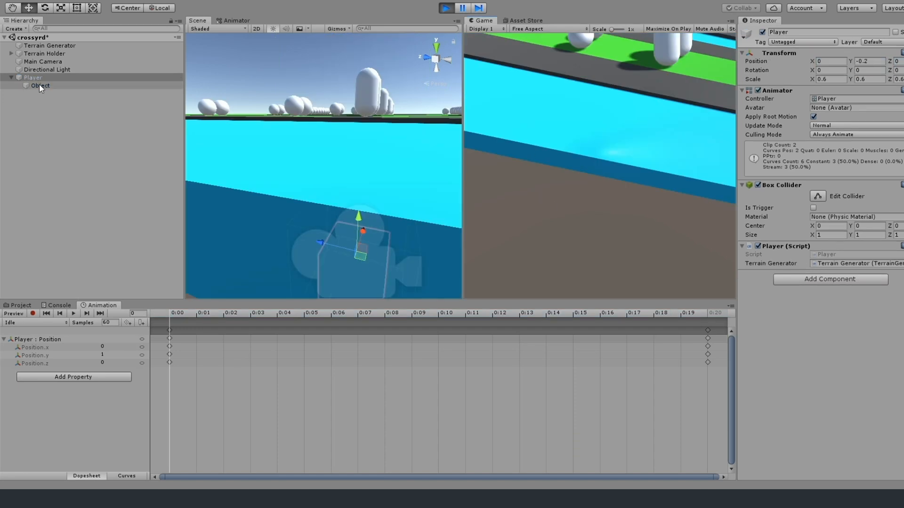
drag(870, 62, 785, 64)
scroll(360, 181, down, 8)
click(34, 78)
drag(870, 62, 850, 58)
text(.2)
scroll(334, 158, up, 10)
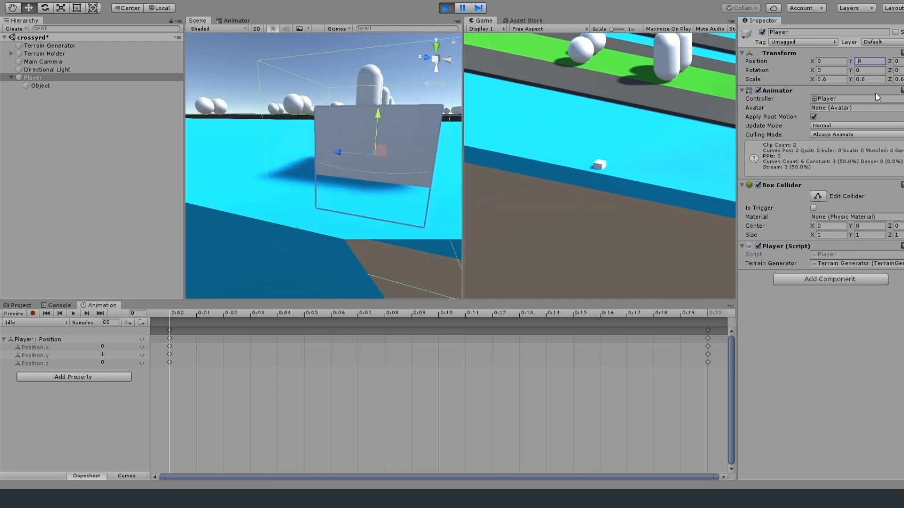
text(.53)
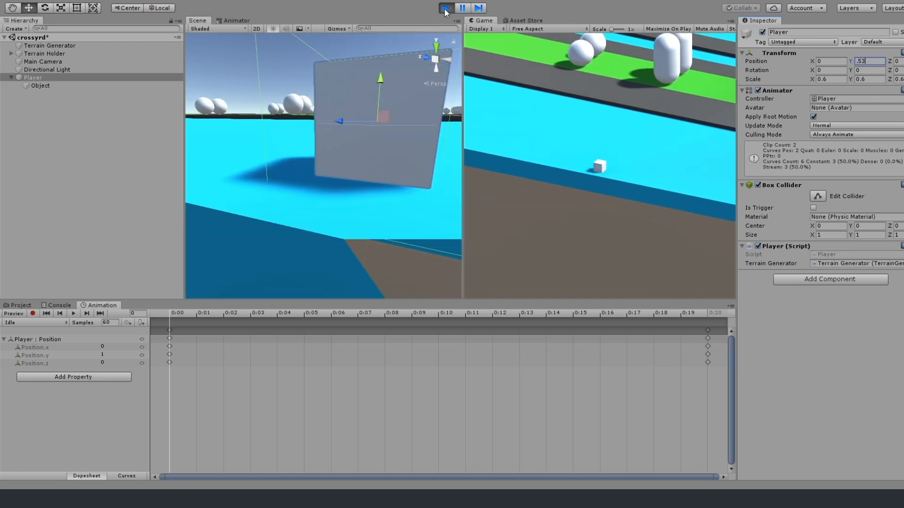
Set the Player's Y position to 0.53 outside play mode and briefly run the scene.
click(446, 9)
click(446, 8)
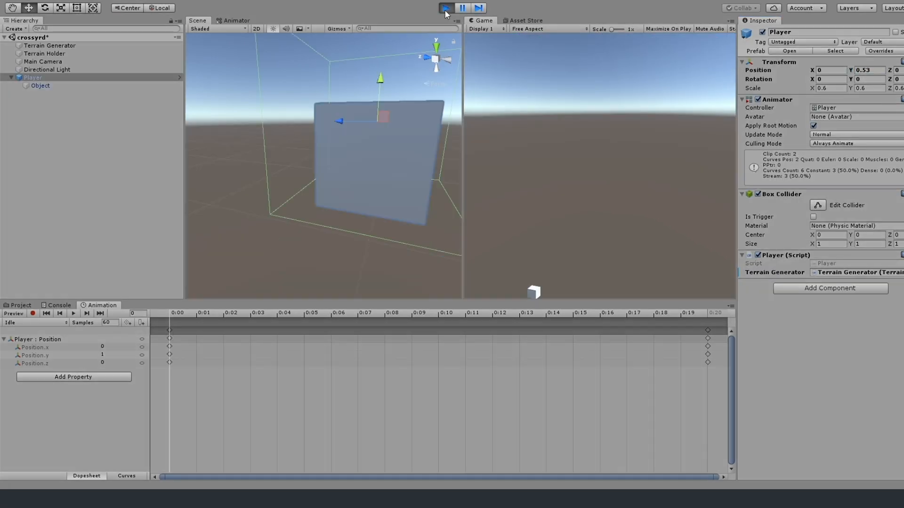
click(445, 8)
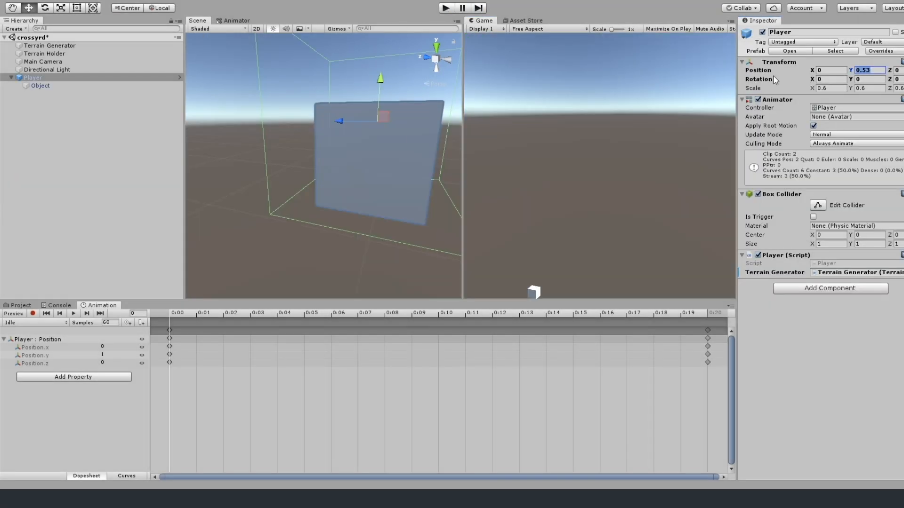
Set the Player's Y position to 0.84 outside play mode and play the scene.
key(ctrl+p)
click(866, 61)
text(4)
click(445, 9)
click(869, 70)
text(0.84)
click(445, 8)
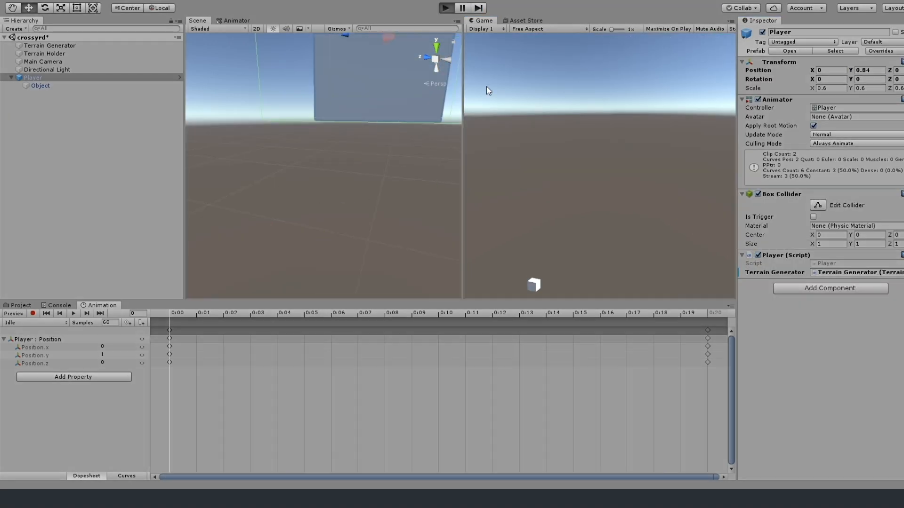
Try a Y position of -0.02 for the Player while the scene is running.
click(868, 61)
text(-0.0)
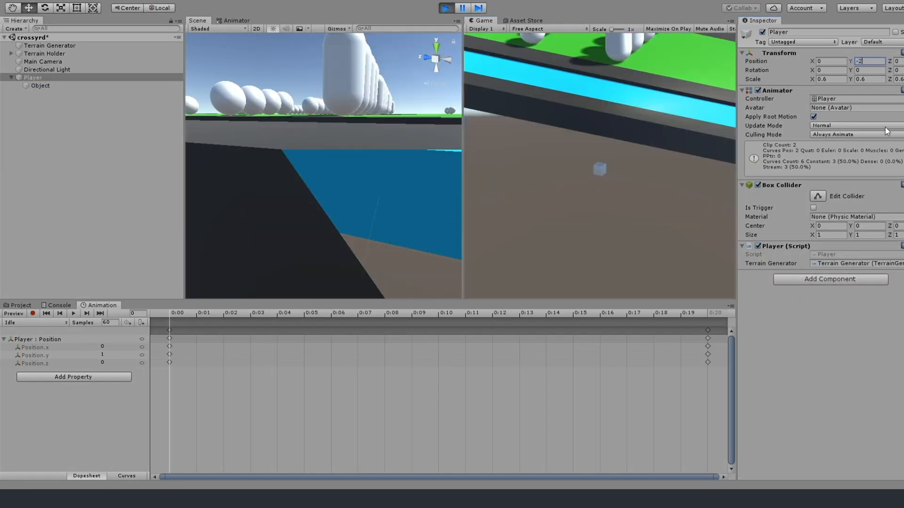
text(2)
key(Return)
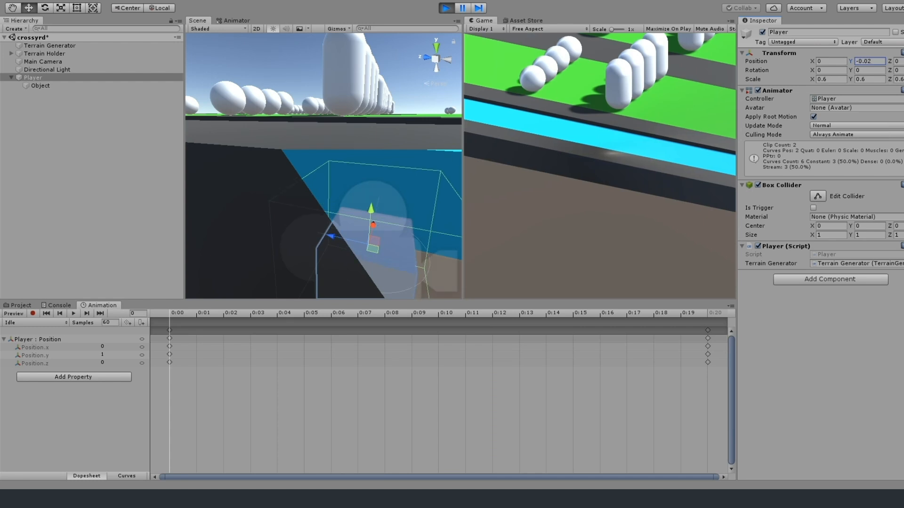
Set the Player's Y position and its scale on all axes to 1, and play the scene while hopping the Player forward.
text(1)
click(831, 79)
text(1)
click(446, 8)
click(831, 88)
text(1)
click(868, 70)
text(1)
click(446, 8)
key(w)
key(w)
key(w)
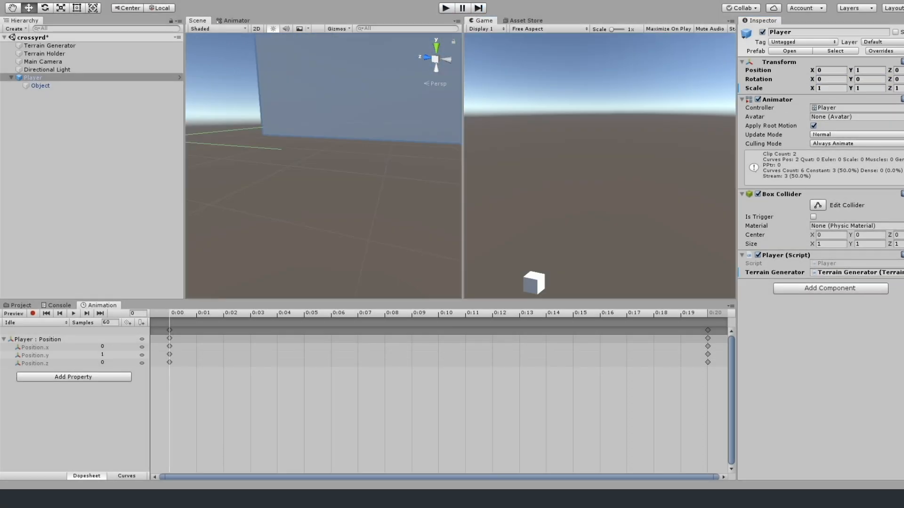
Collapse the Idle animation's position values, scale the Player back to 0.6 on all axes, and play the scene.
click(4, 339)
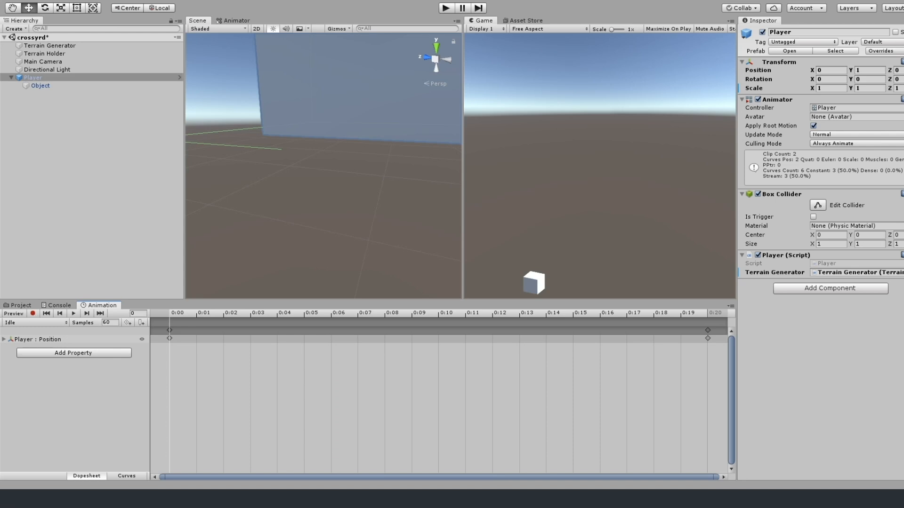
click(831, 88)
text(0.6)
key(Tab)
text(0.6)
key(Tab)
text(0.6)
click(446, 9)
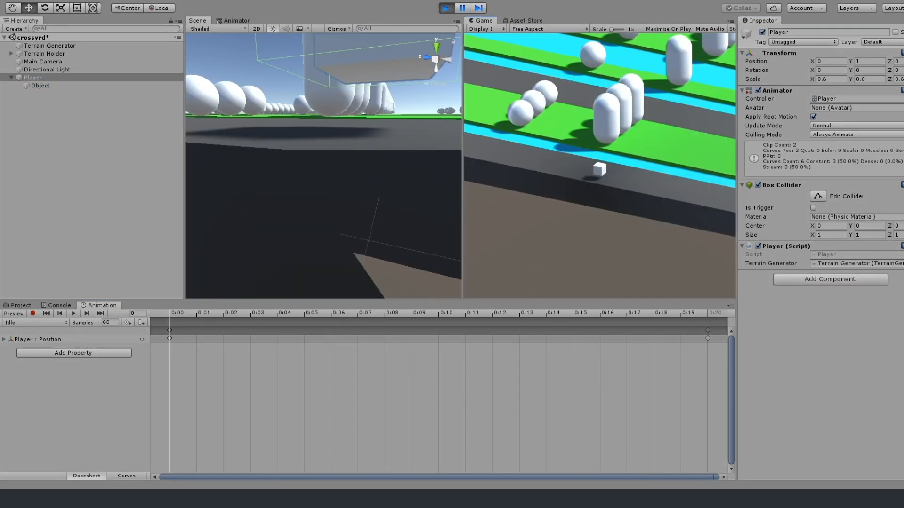
Set the Player's Y position to -0.2 outside play mode and run the scene briefly.
click(868, 61)
drag(866, 70, 786, 66)
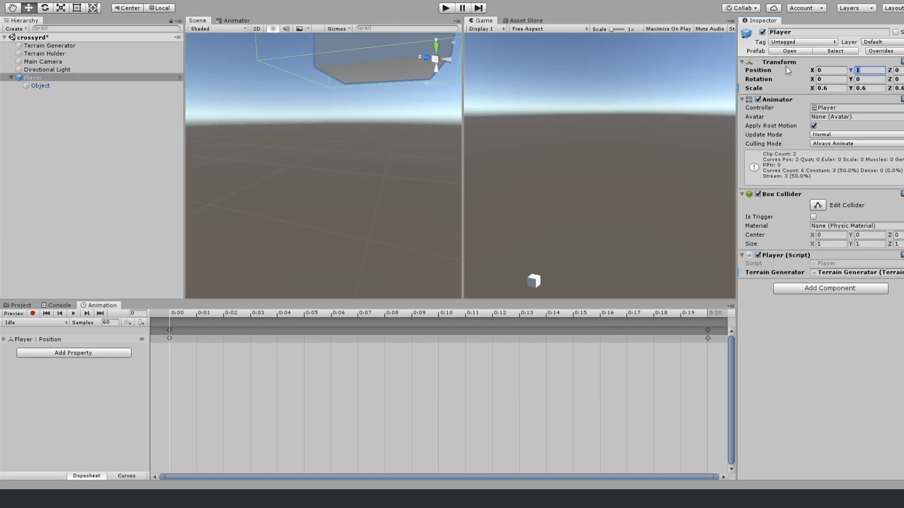
text(-.02)
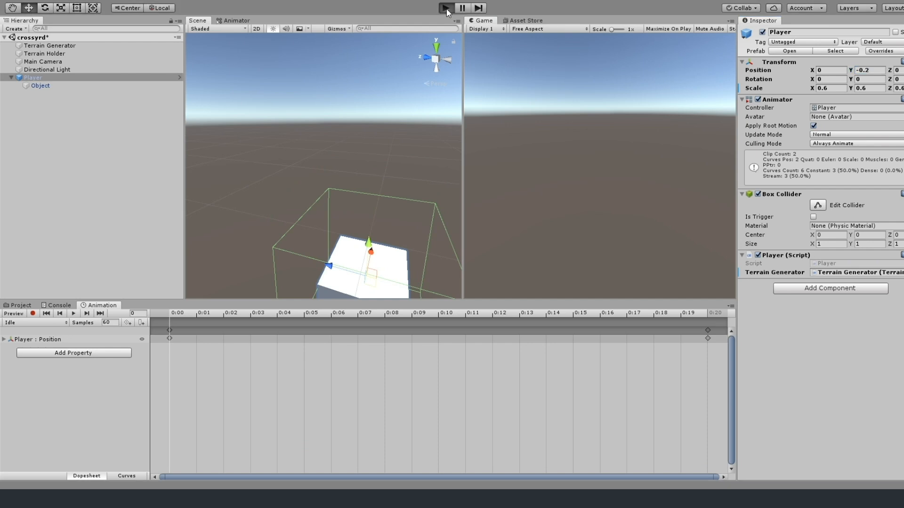
key(ctrl+p)
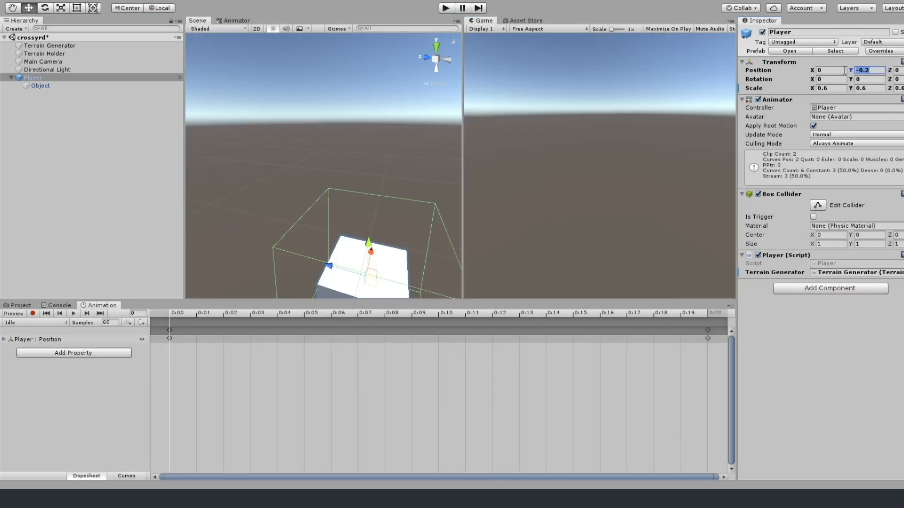
Set the Player's Y position to 0.8 and replay the scene with the whole cube framed in the Scene view.
click(446, 8)
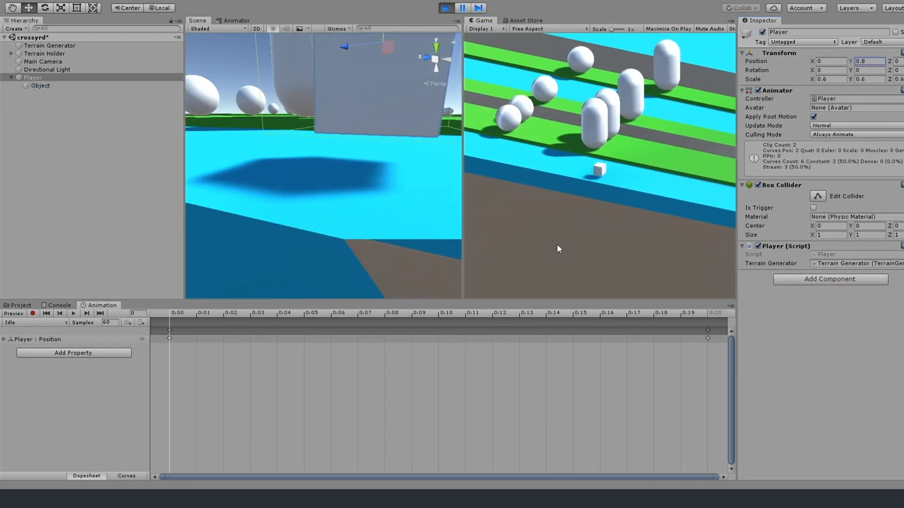
key(w)
scroll(415, 97, up, 5)
key(ctrl+p)
key(ctrl+p)
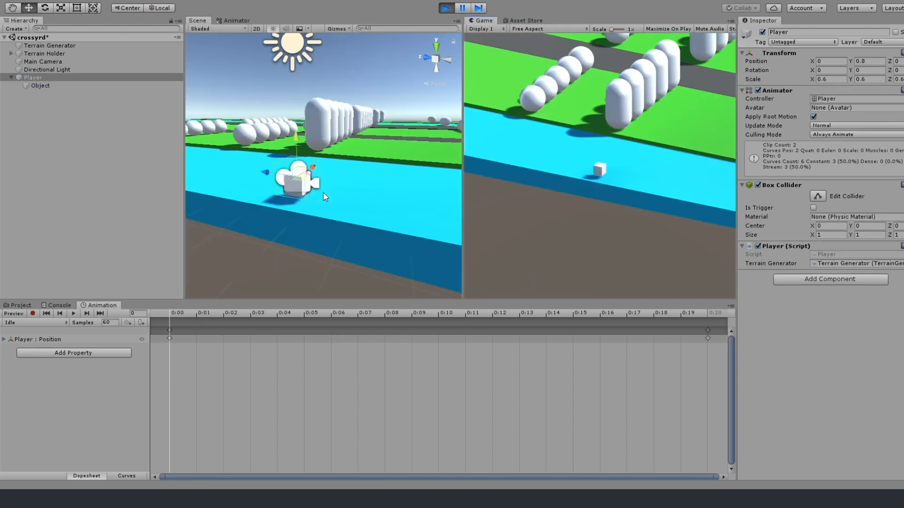
Hop the Player forward several times to check its height above the water and grass strips.
key(w)
key(w)
key(w)
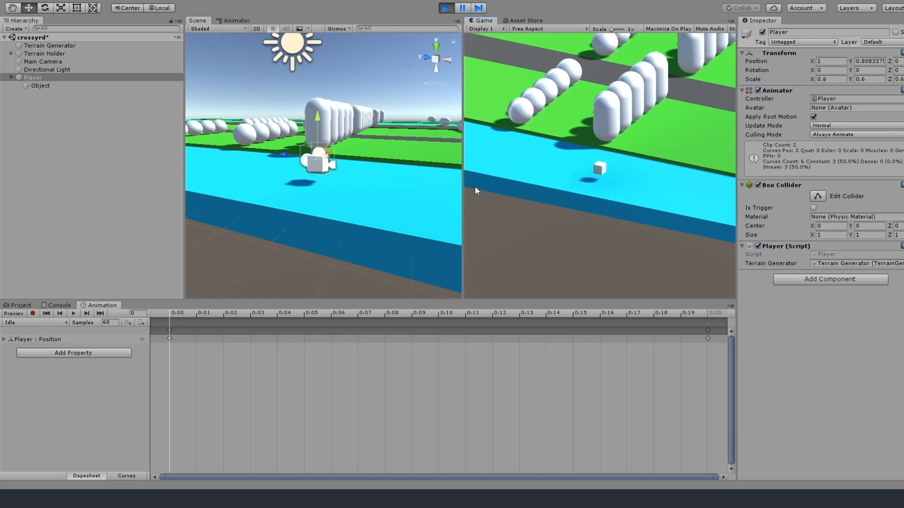
key(w)
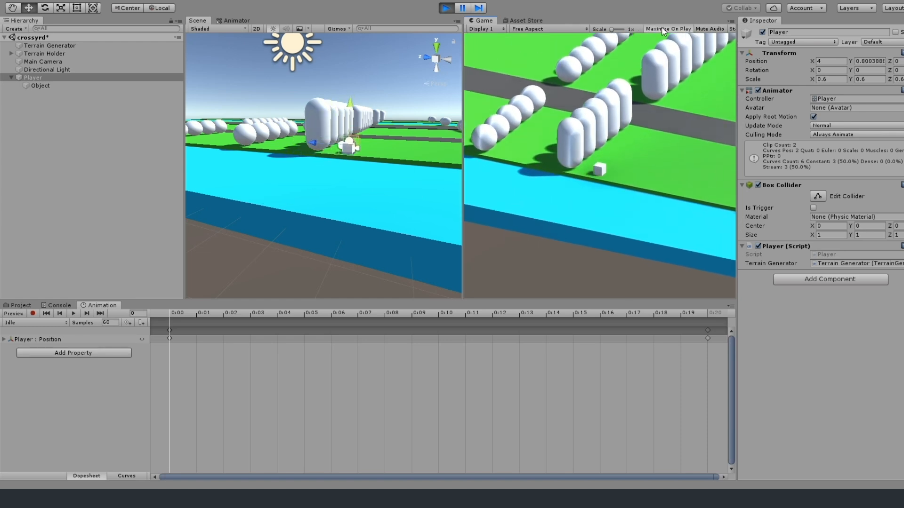
Restart the game with Maximize On Play enabled and hop the Player forward across the road, water and grass strips.
click(447, 8)
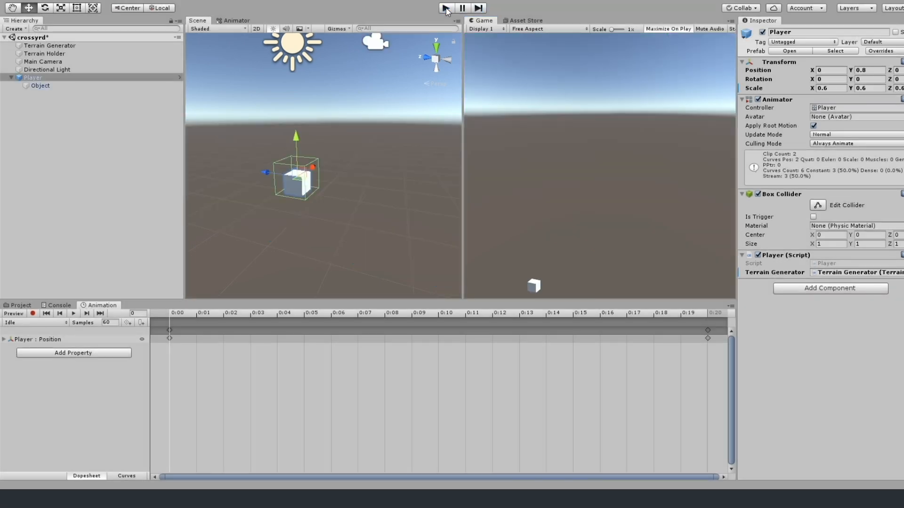
click(446, 9)
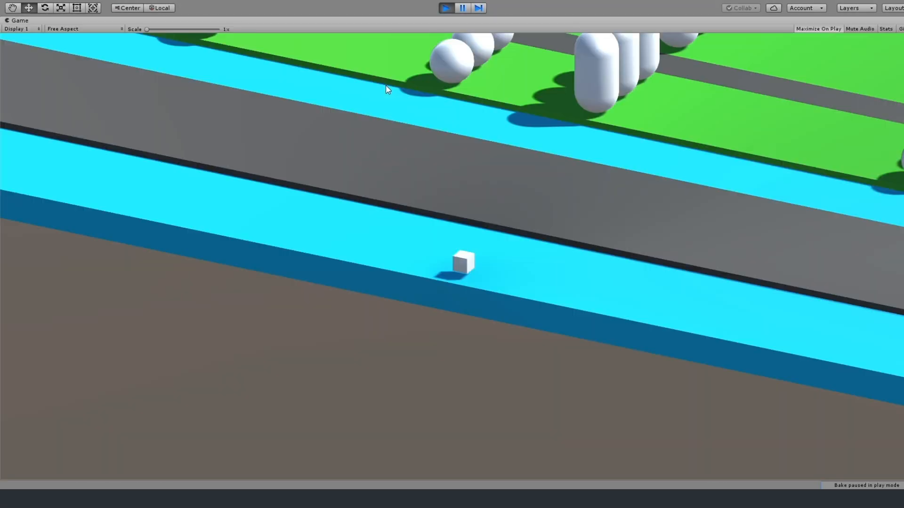
key(w)
key(w)
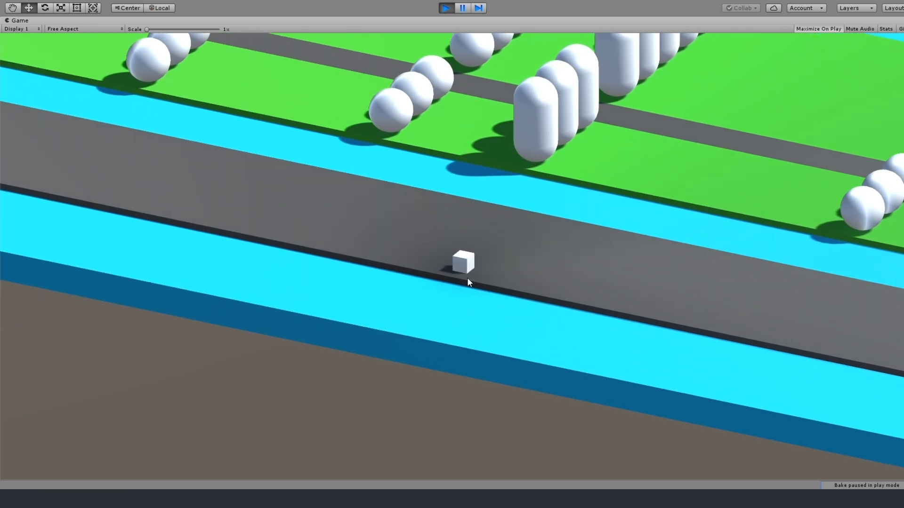
key(w)
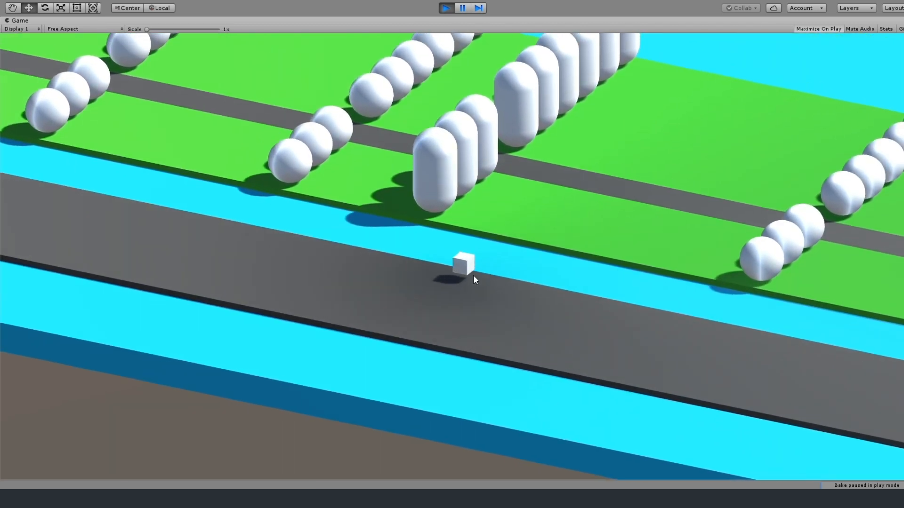
key(w)
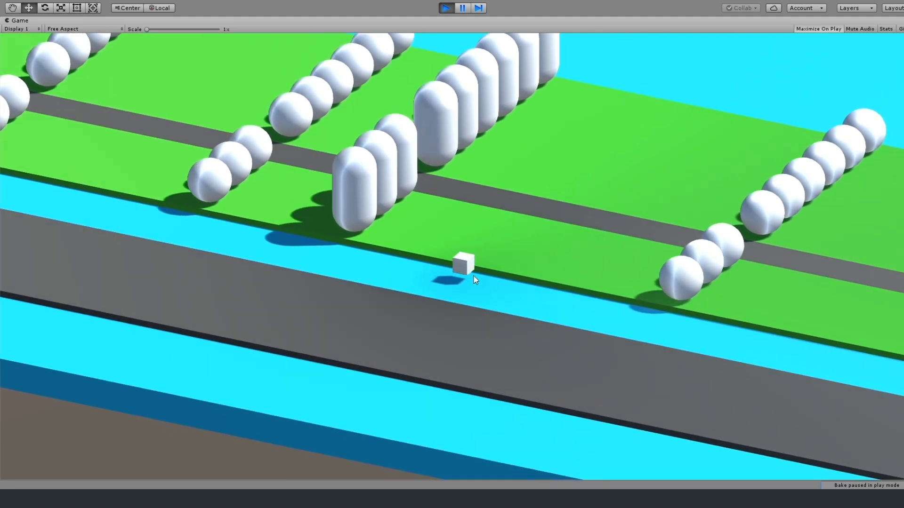
key(w)
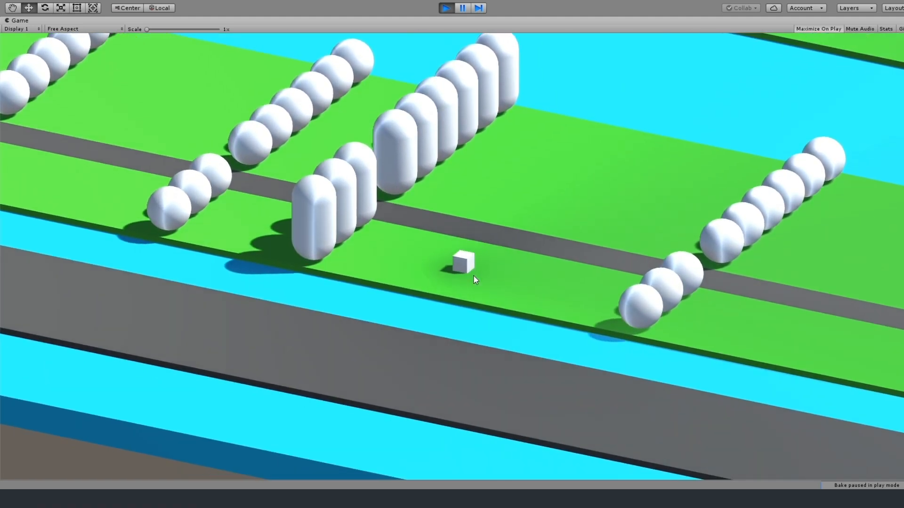
key(w)
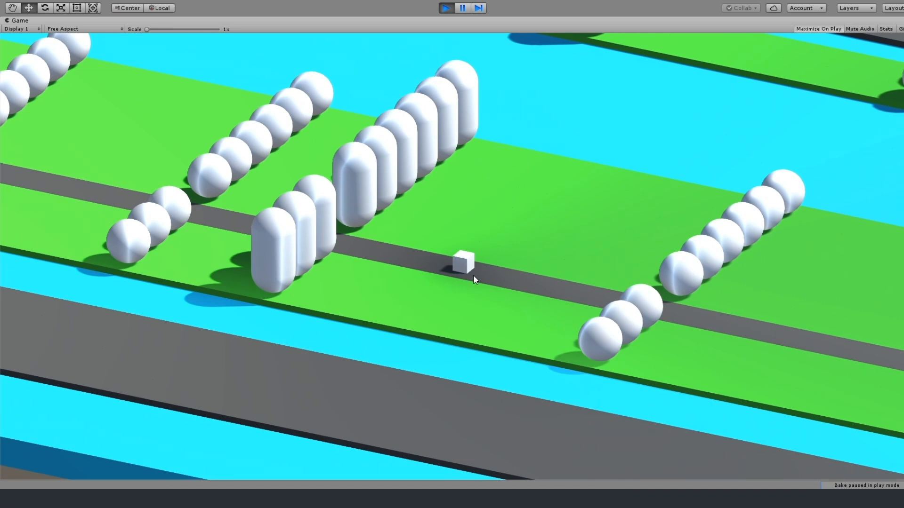
key(w)
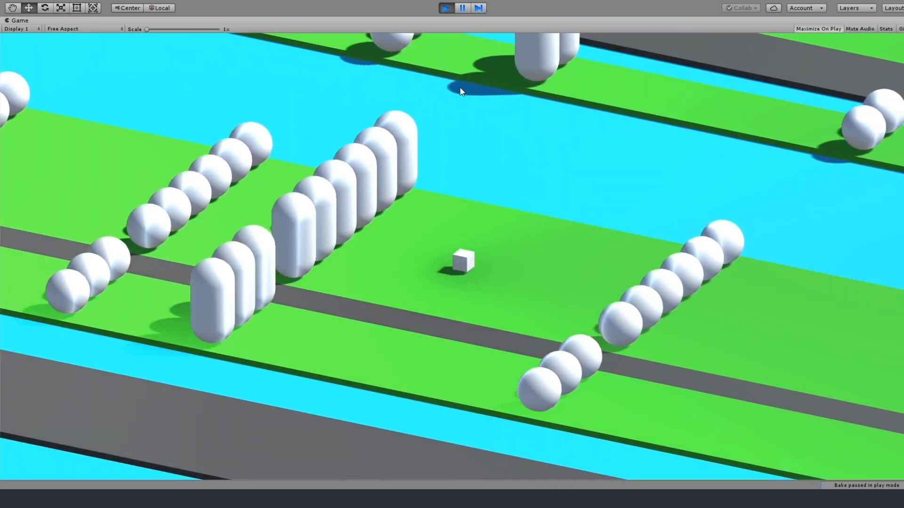
key(w)
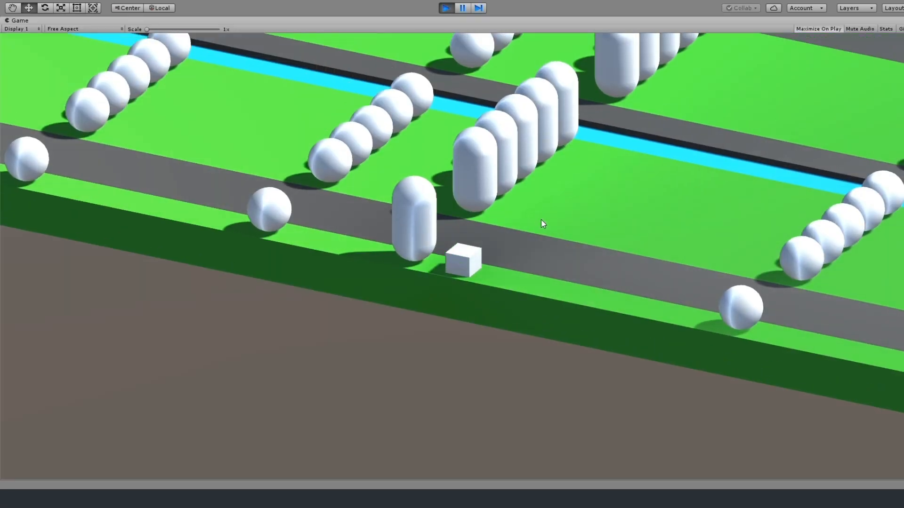
Hop the enlarged Player cube forward repeatedly beside the capsules and spheres to check how its size looks.
key(w)
key(w)
key(w)
key(w)
key(w)
key(w)
key(w)
key(w)
key(w)
key(w)
key(w)
key(w)
key(w)
key(w)
key(w)
key(w)
key(w)
key(w)
key(w)
key(w)
key(w)
key(w)
key(w)
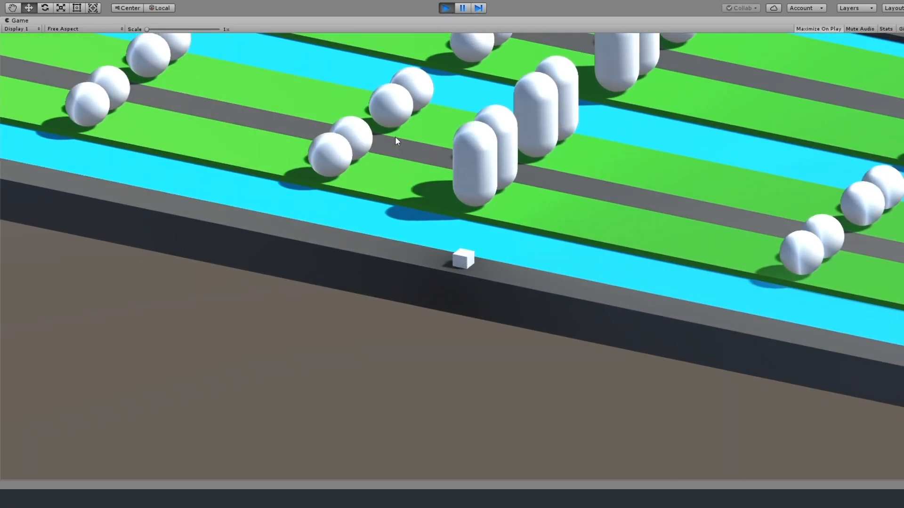
Play-test the small Player cube by hopping it forward past the obstacles and onto the wide road.
key(w)
key(w)
key(w)
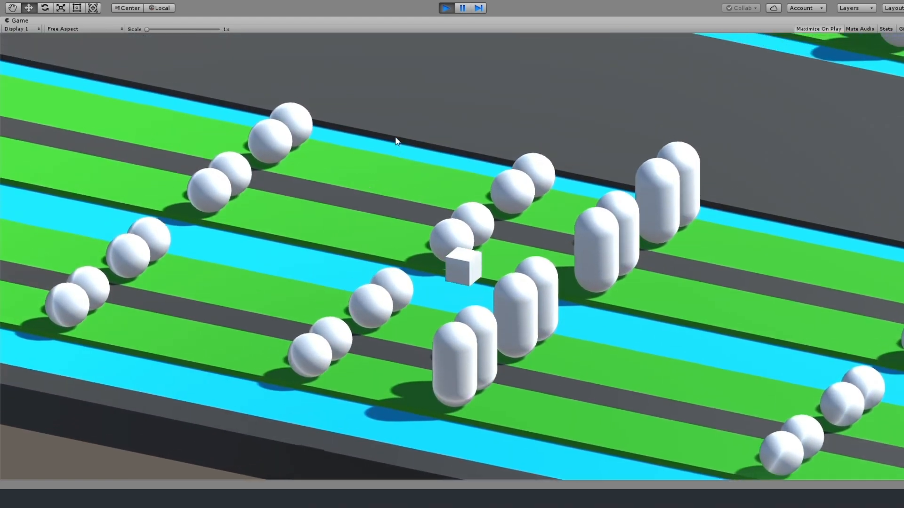
key(w)
key(w)
key(w)
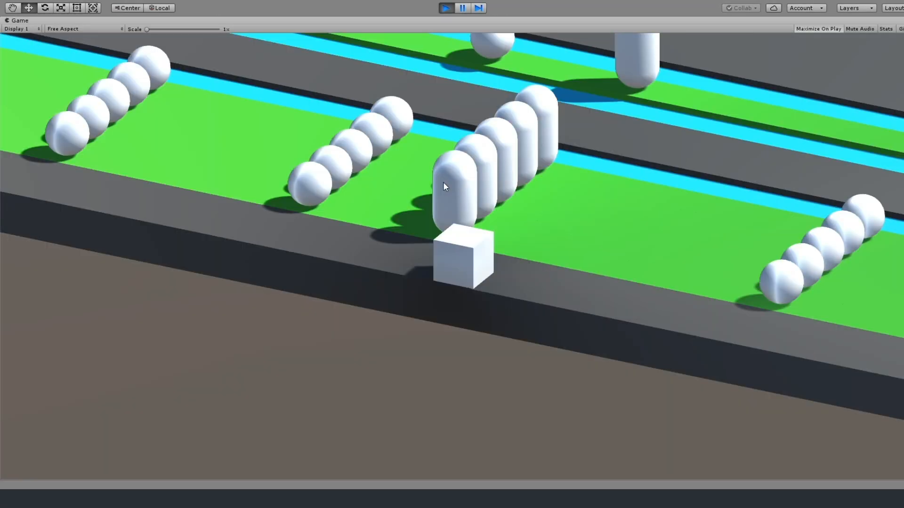
Replay the game and hop the Player forward to check the Object child's size and height during movement.
key(w)
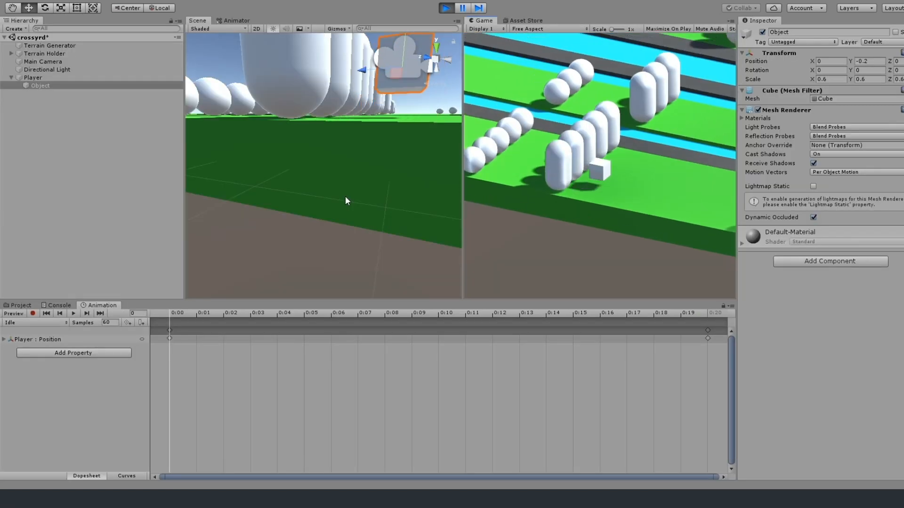
key(w)
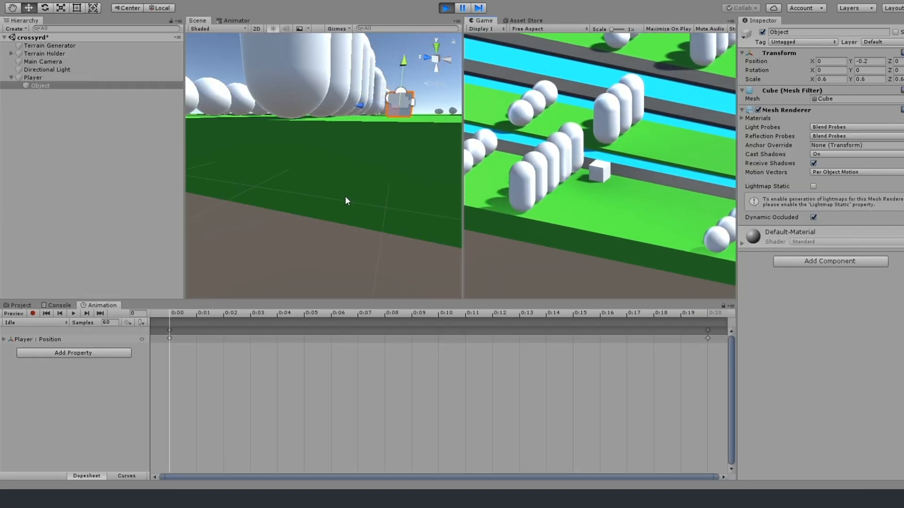
key(w)
key(w)
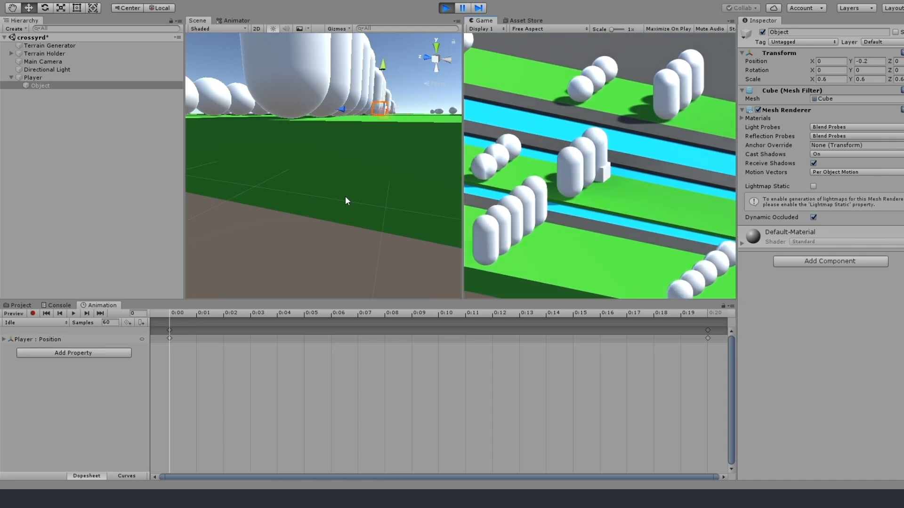
key(w)
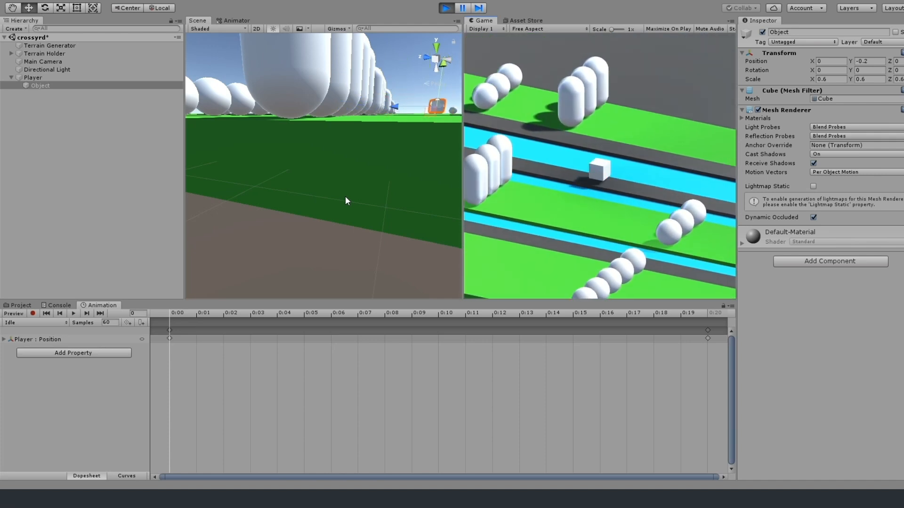
Add a Rigidbody component to the Player object.
key(w)
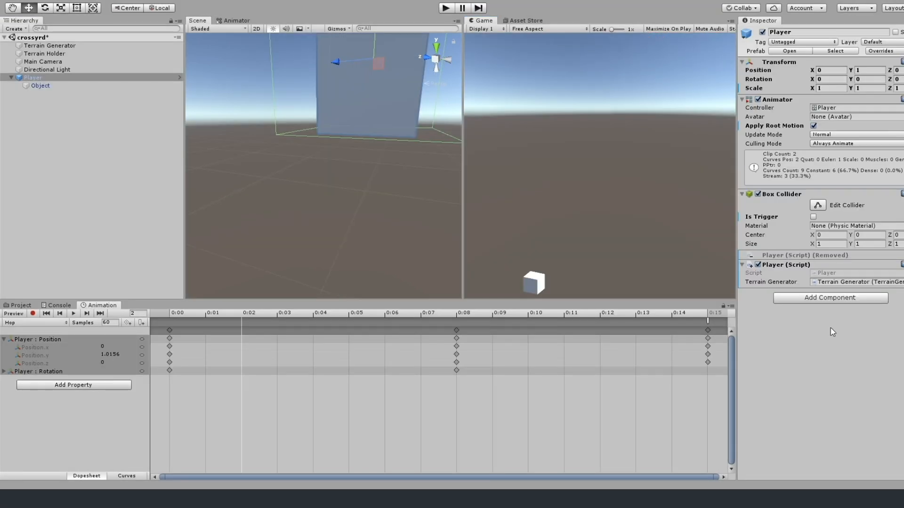
click(813, 345)
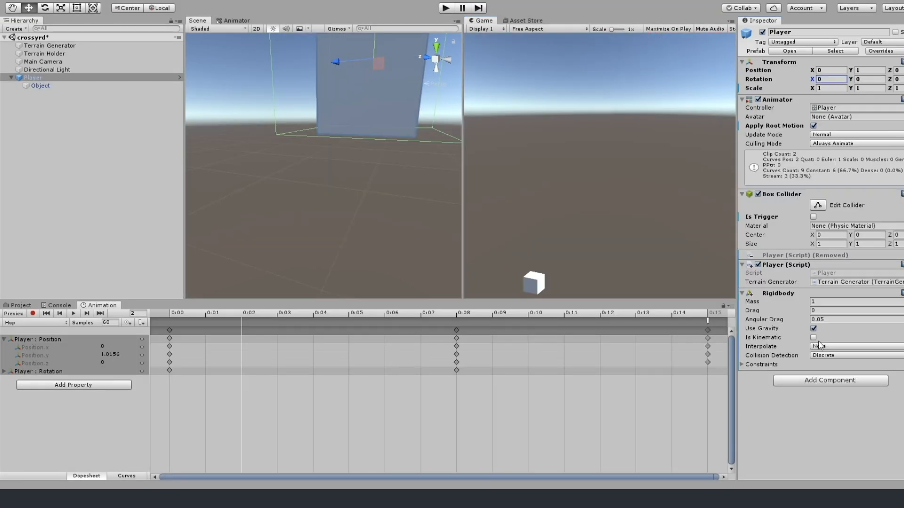
Play-test the Player with its Rigidbody by hopping forward across the road, water and grass strips.
click(446, 9)
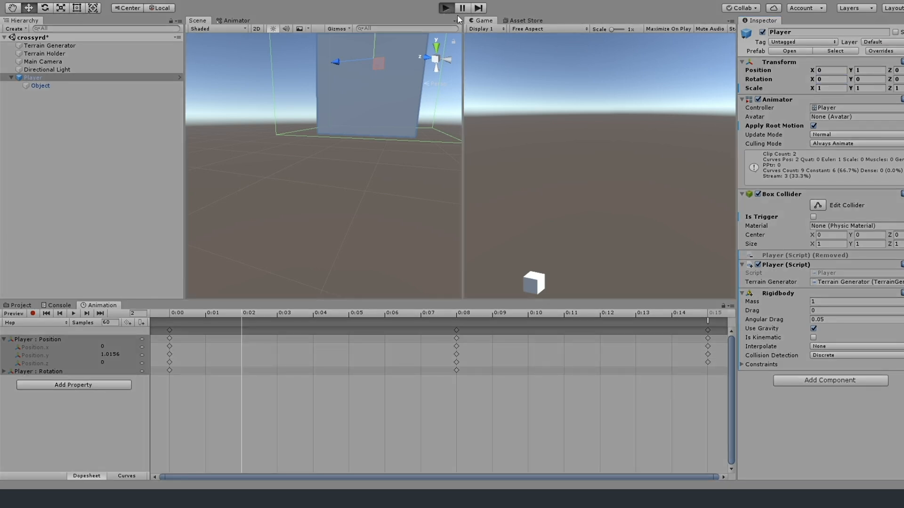
key(w)
key(w)
key(w)
key(w)
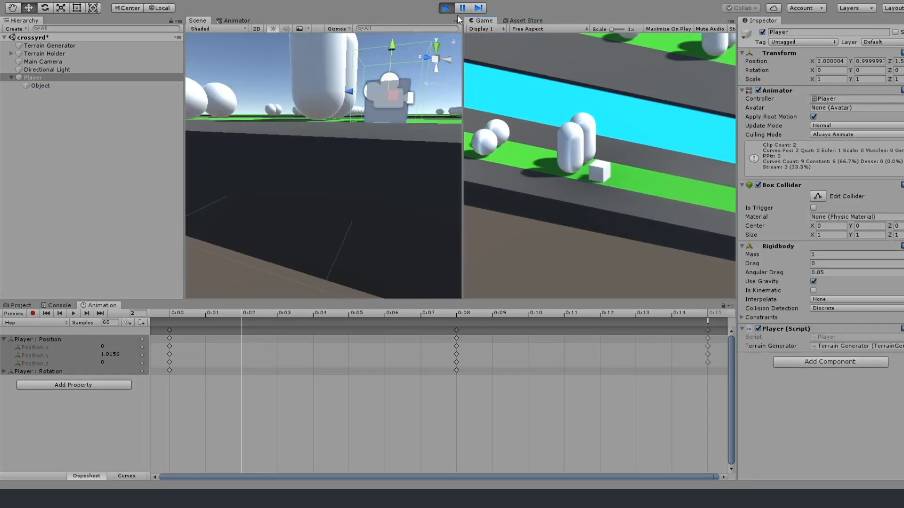
key(w)
key(w)
key(w)
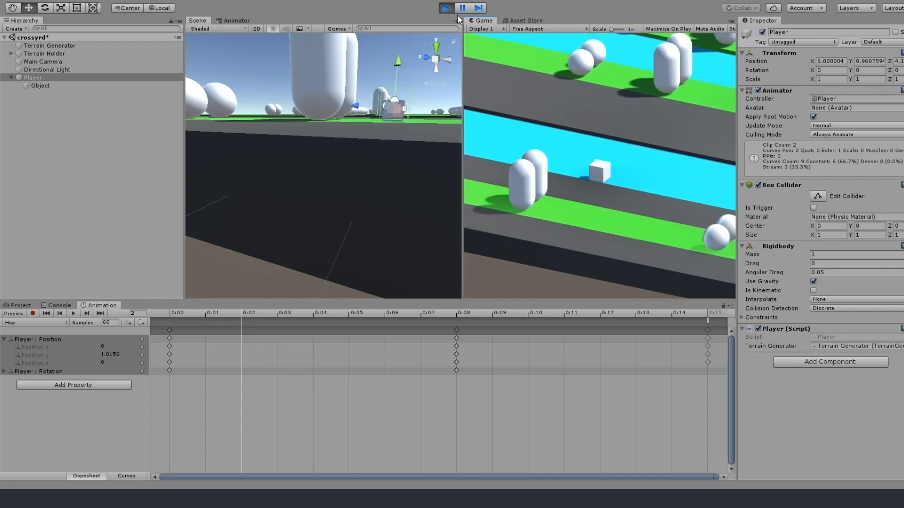
key(w)
key(w)
key(w)
key(w)
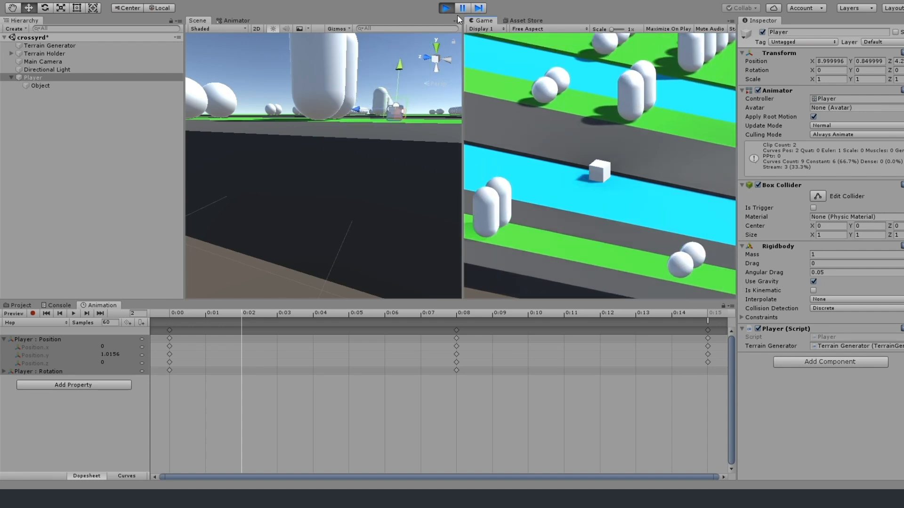
key(w)
key(w)
key(w)
key(w)
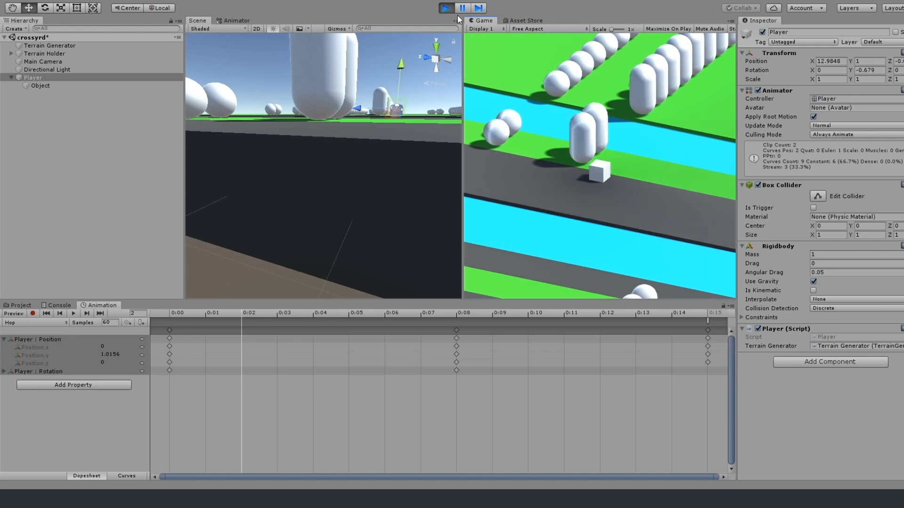
key(w)
key(w)
key(w)
key(w)
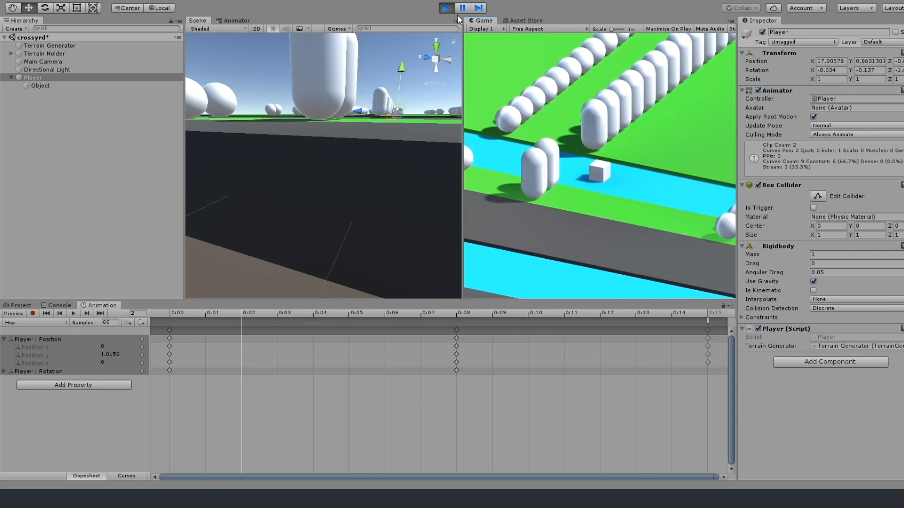
Hop the Player sideways and forward between the rows of capsules and spheres on the wide grass strip, then on over the water.
key(w)
key(a)
key(a)
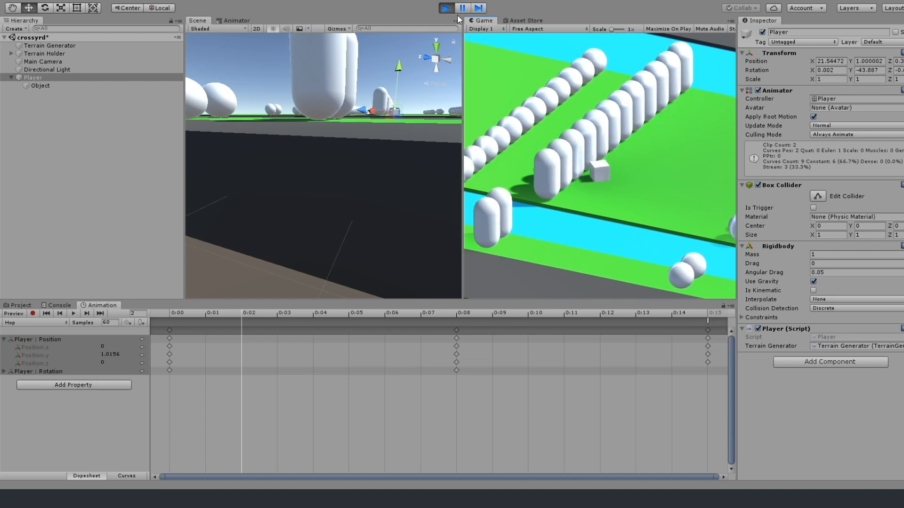
key(w)
key(w)
key(w)
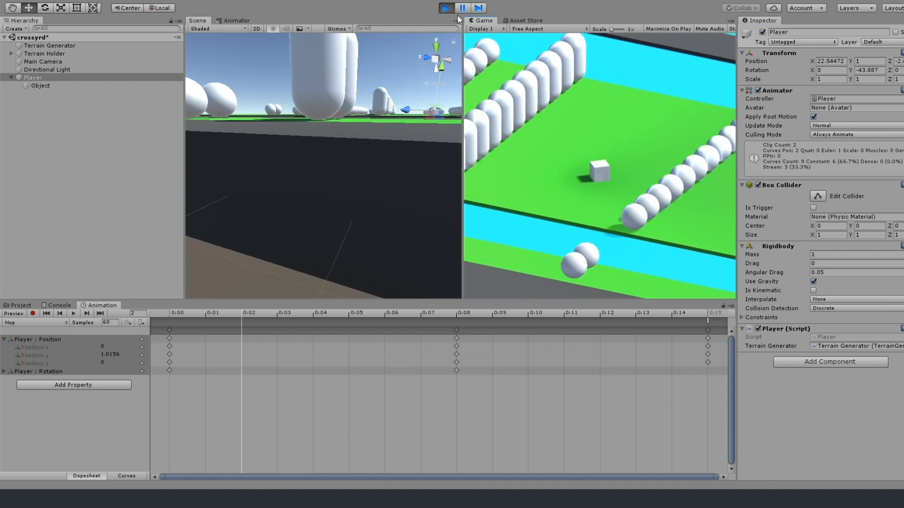
key(w)
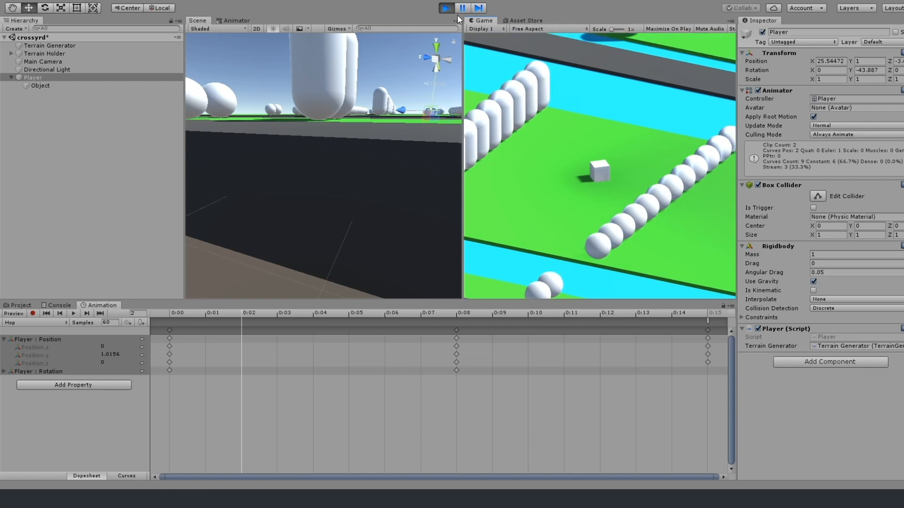
key(w)
key(w)
key(w)
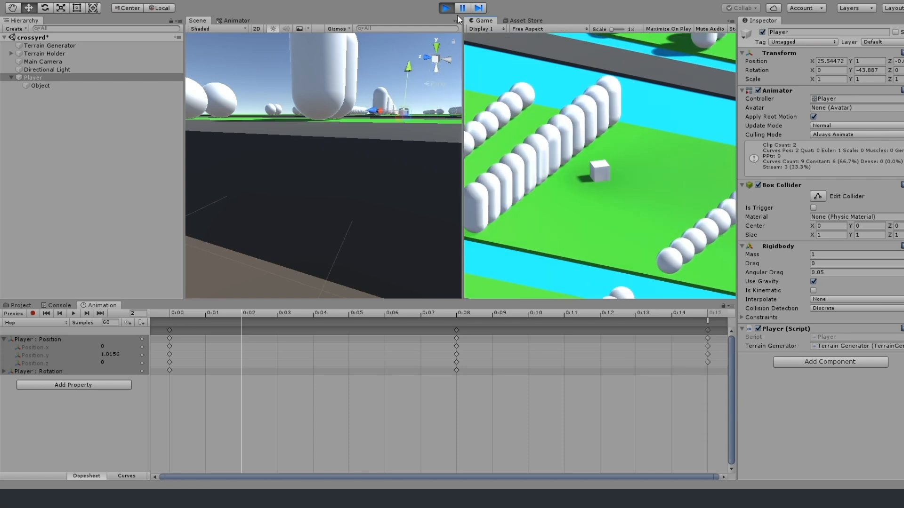
key(w)
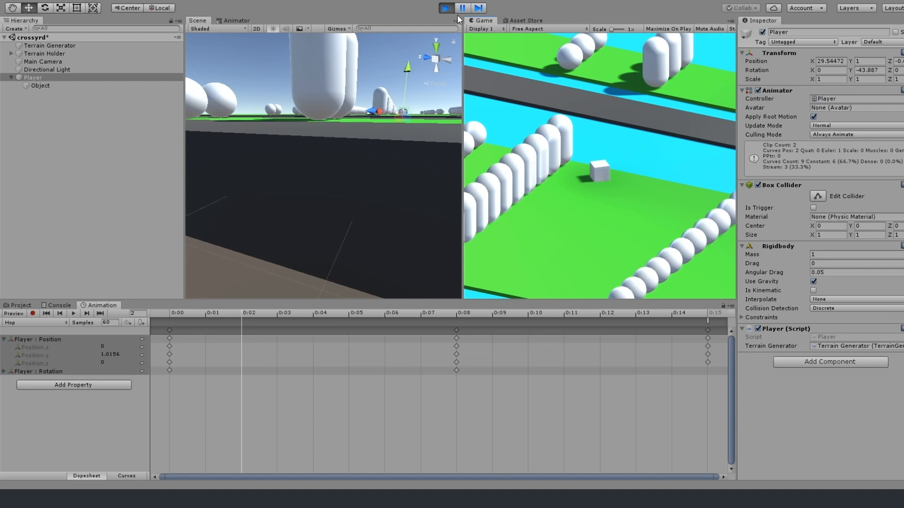
key(w)
key(w)
key(d)
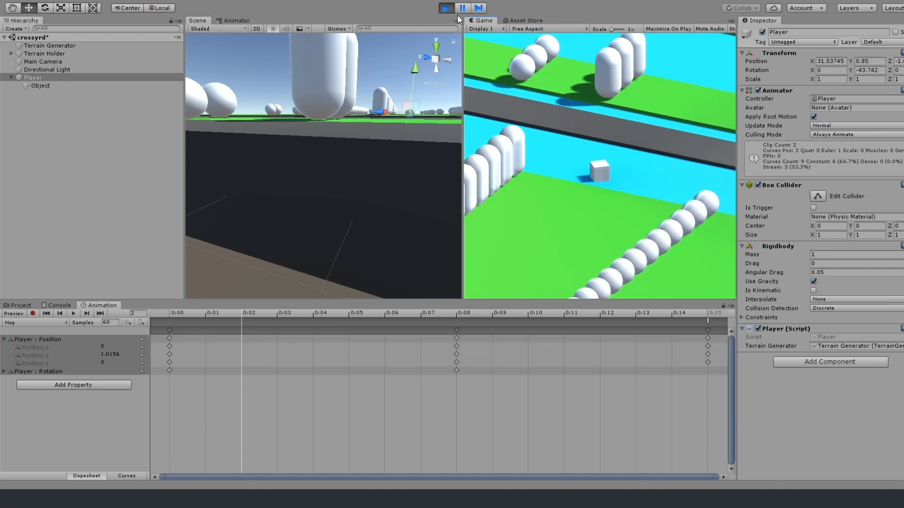
key(d)
key(w)
key(w)
key(w)
key(w)
key(w)
key(w)
key(w)
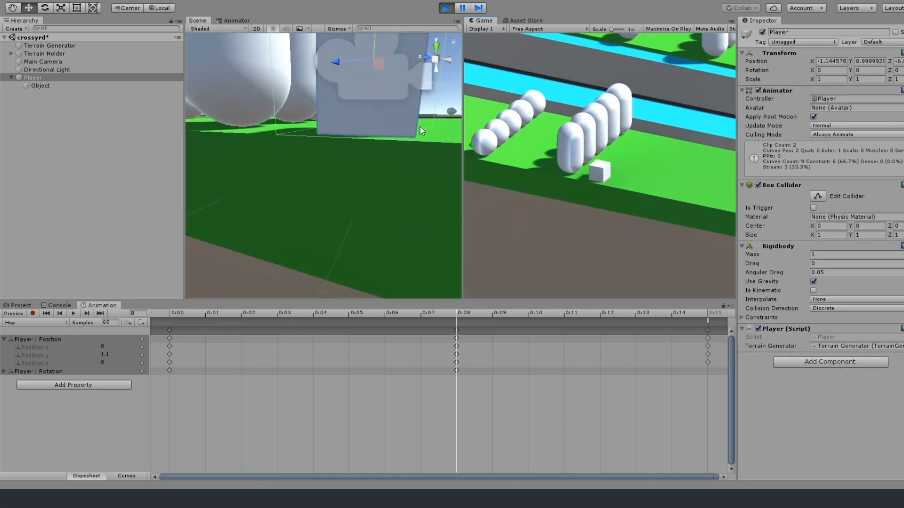
Test the Hop animation by hopping the Player forward from the starting grass to the wide water strip, and stop the game.
key(w)
key(w)
key(w)
key(w)
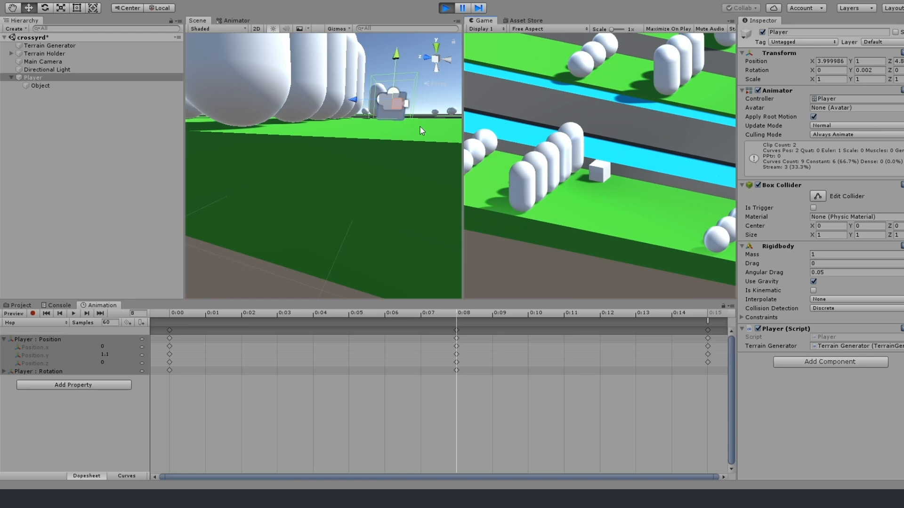
key(w)
key(w)
key(w)
key(w)
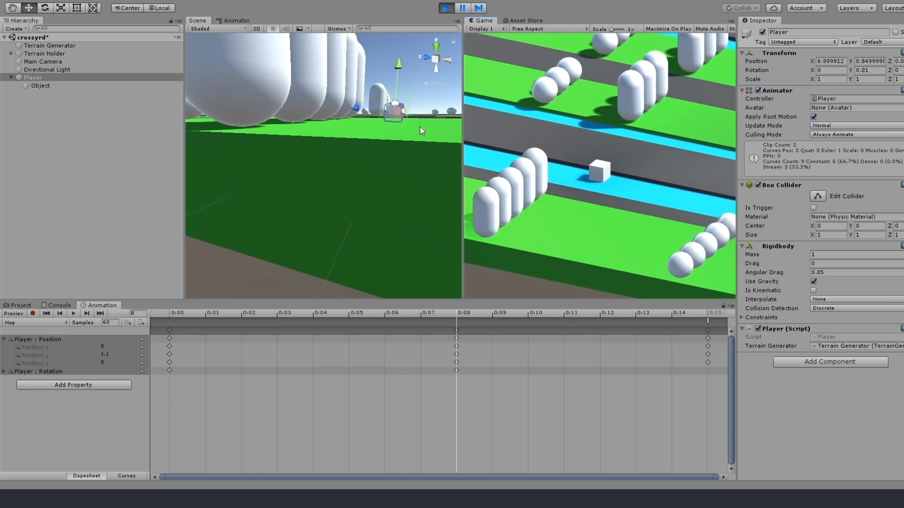
key(w)
key(w)
key(w)
key(w)
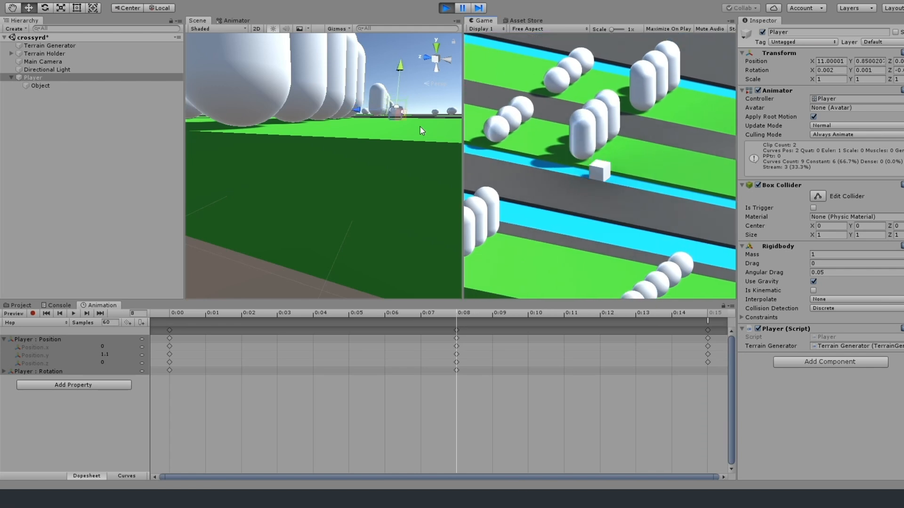
key(w)
key(w)
key(w)
key(w)
key(w)
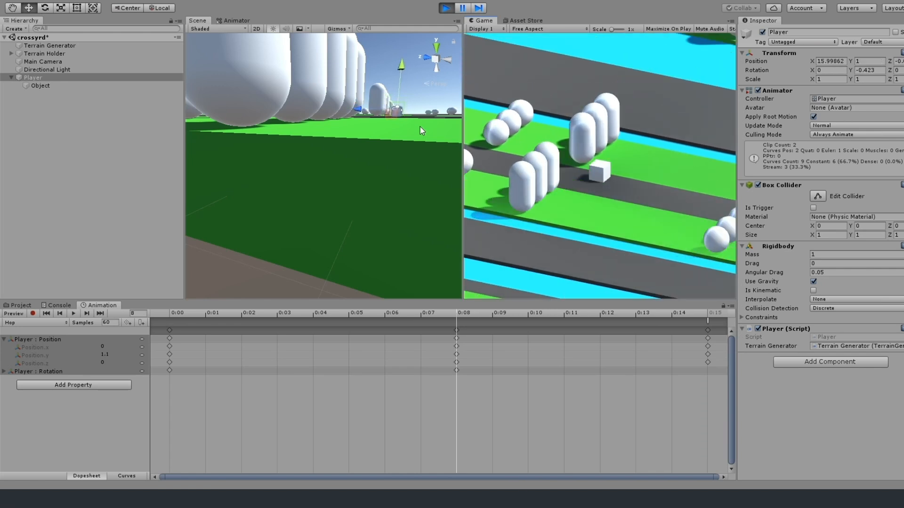
key(w)
key(w)
key(w)
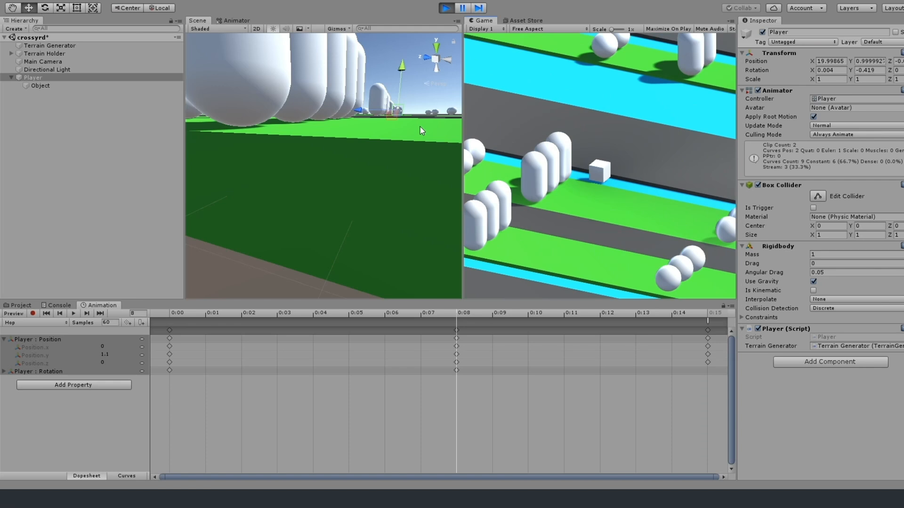
key(w)
key(w)
key(w)
key(w)
key(w)
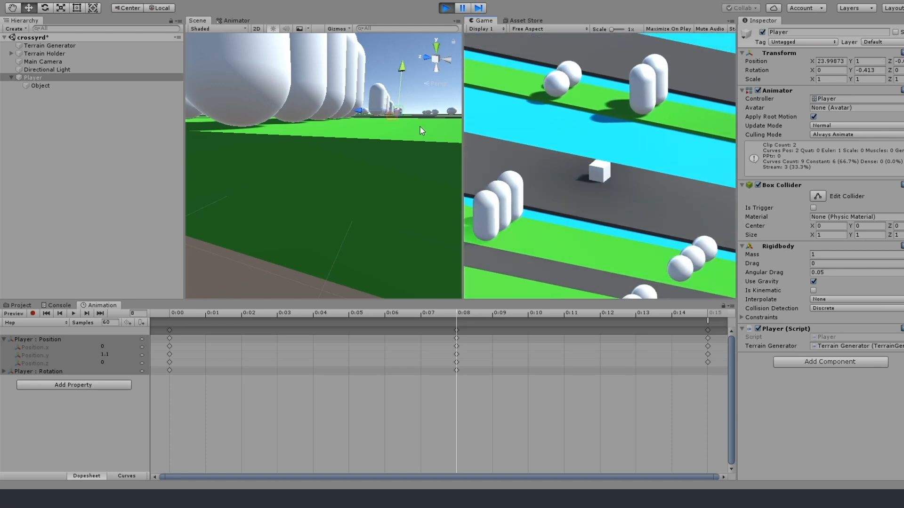
key(w)
key(w)
key(w)
key(w)
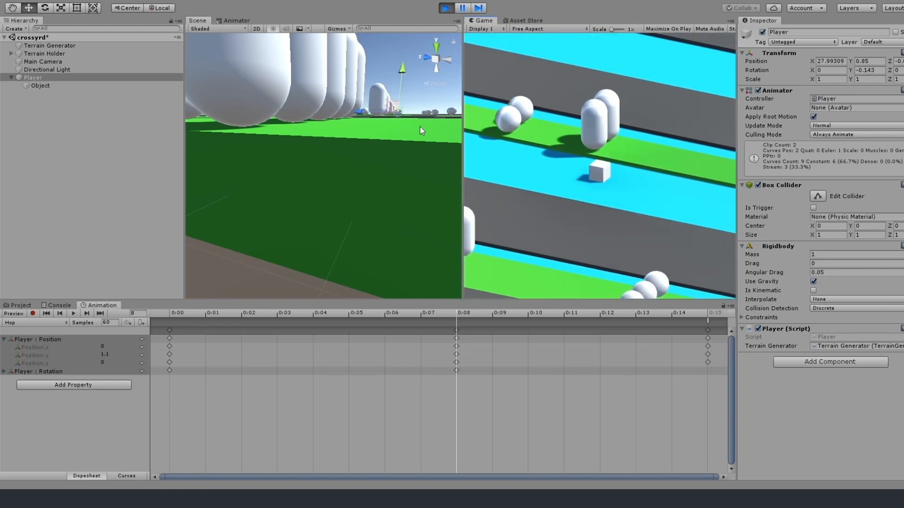
key(w)
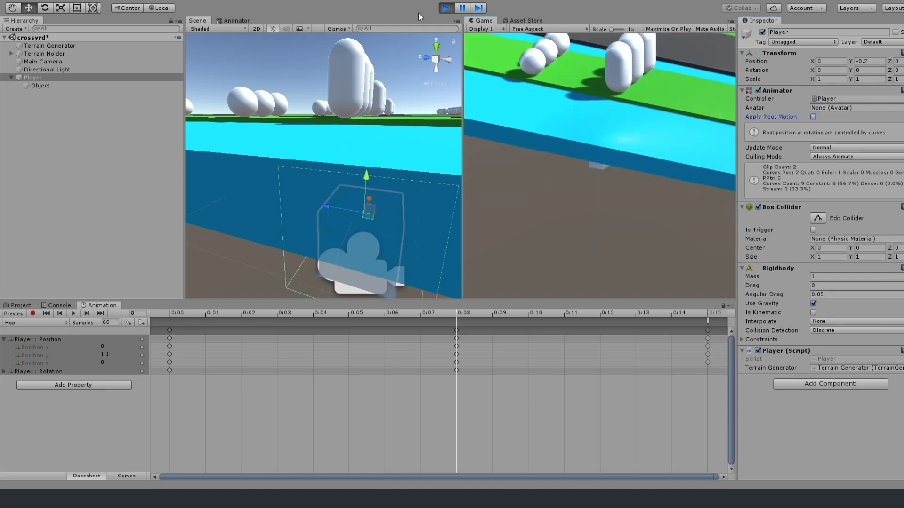
click(446, 10)
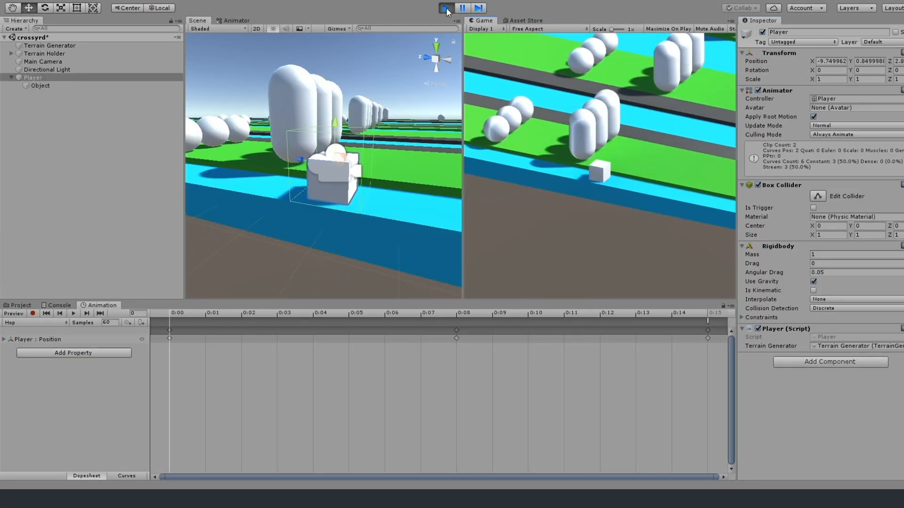
Play-test the Player with the position-only Hop animation, hopping forward past the capsules and over the wide water and road strips.
key(w)
key(w)
key(w)
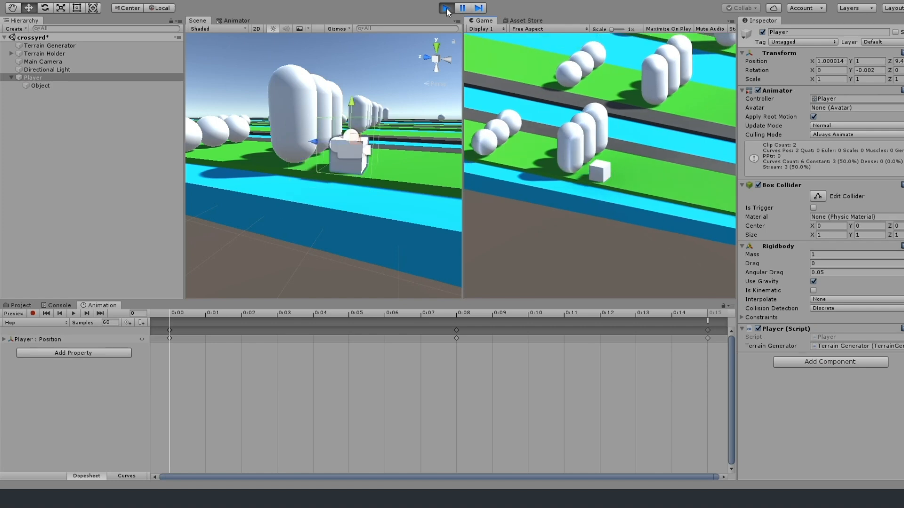
key(w)
key(w)
key(w)
key(w)
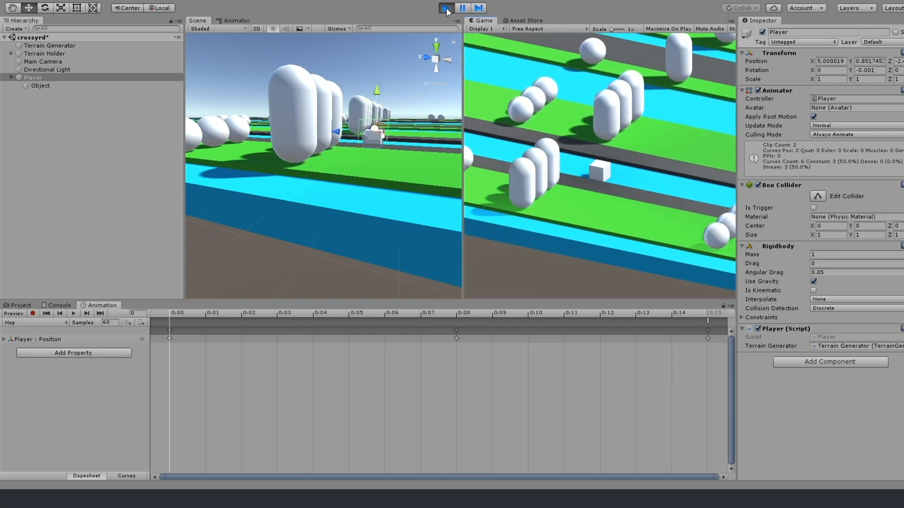
key(w)
key(w)
key(w)
key(w)
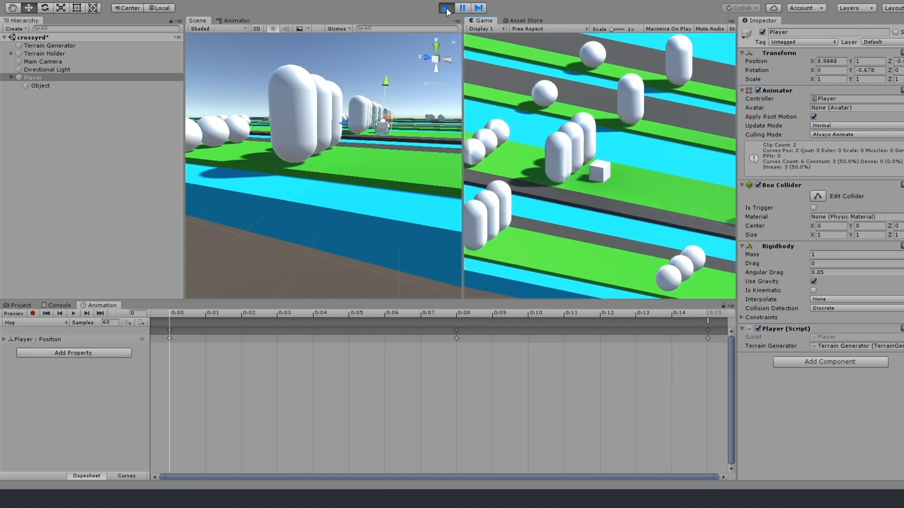
key(w)
key(w)
key(w)
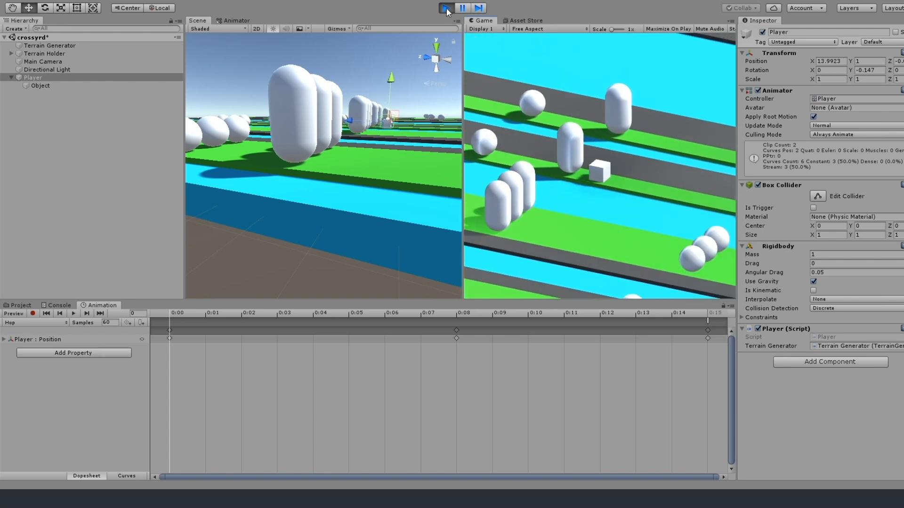
key(w)
key(w)
key(w)
key(w)
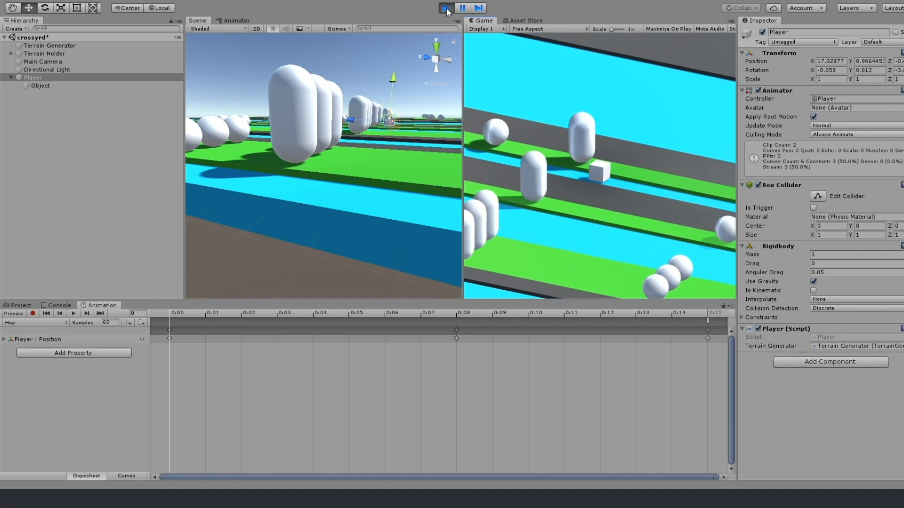
key(w)
key(w)
key(w)
key(w)
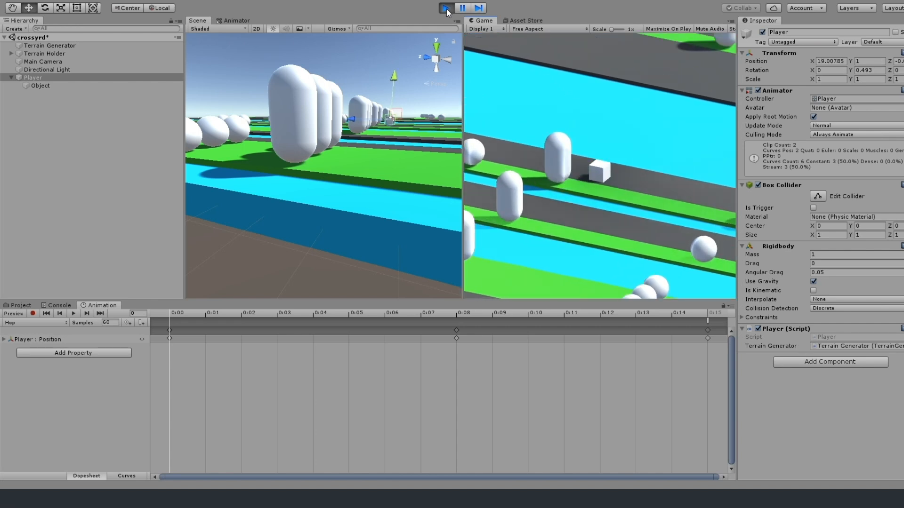
key(w)
key(w)
key(w)
key(w)
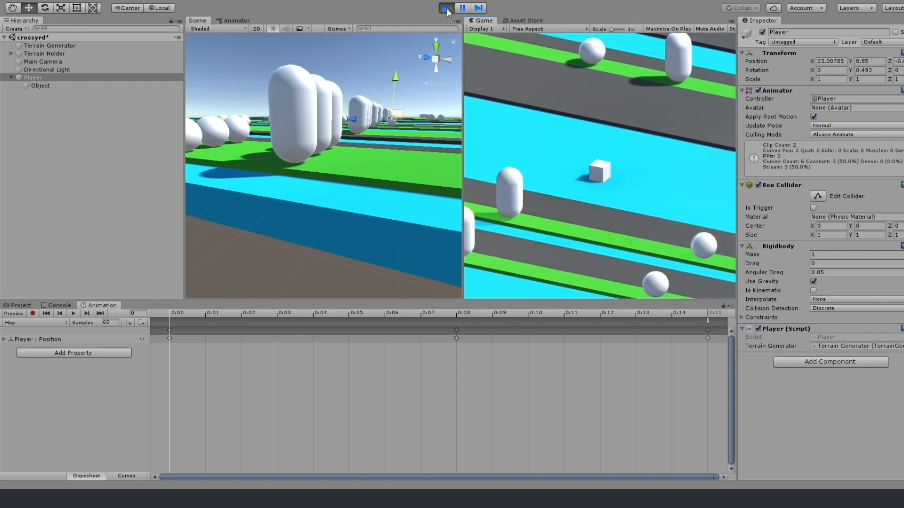
key(w)
key(w)
key(w)
key(w)
key(w)
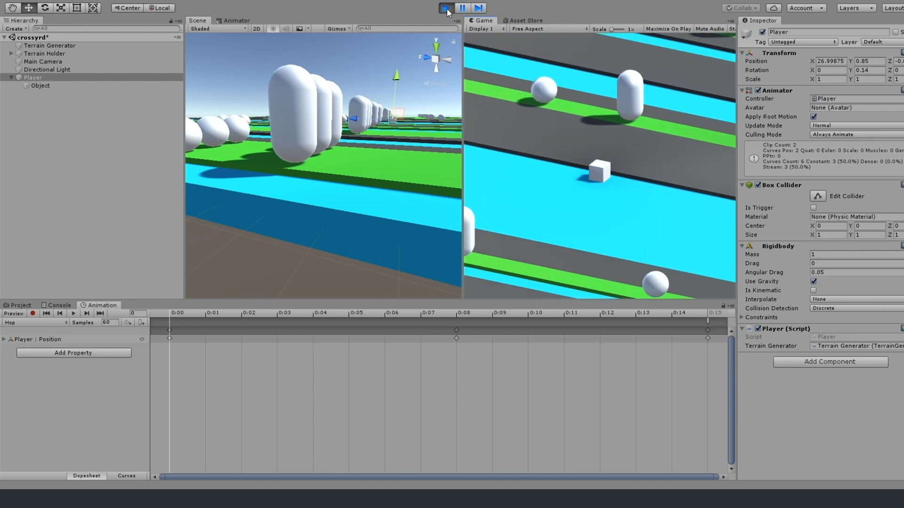
key(w)
key(w)
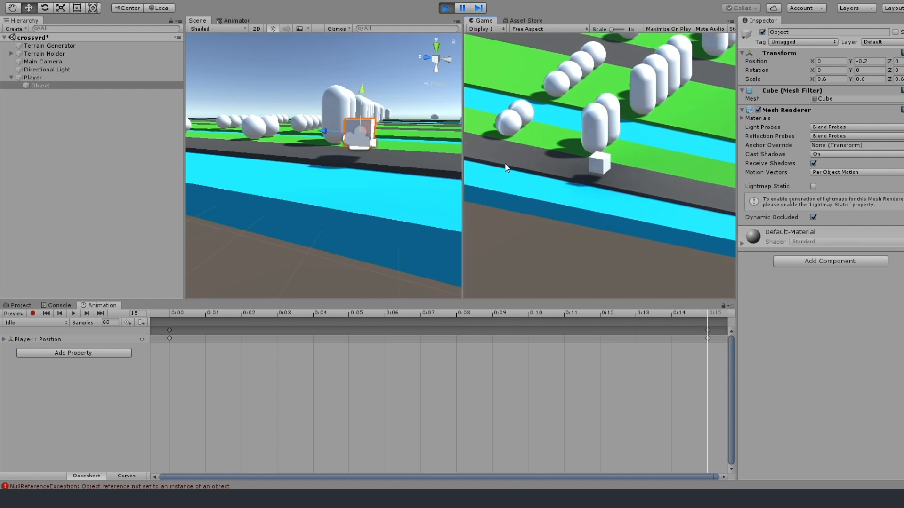
Play-test the Player's collisions against the capsules beside the narrow water strip, hop it off the terrain's edge, and stop the game.
key(w)
key(w)
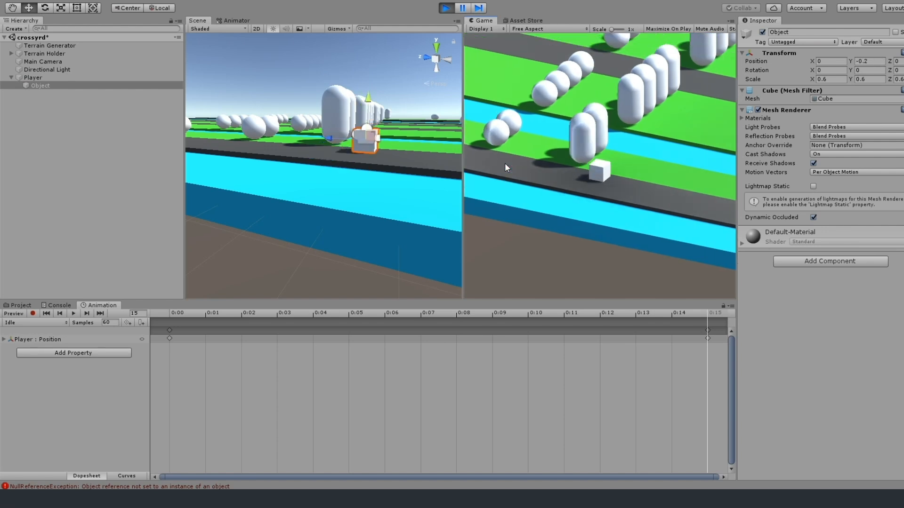
key(w)
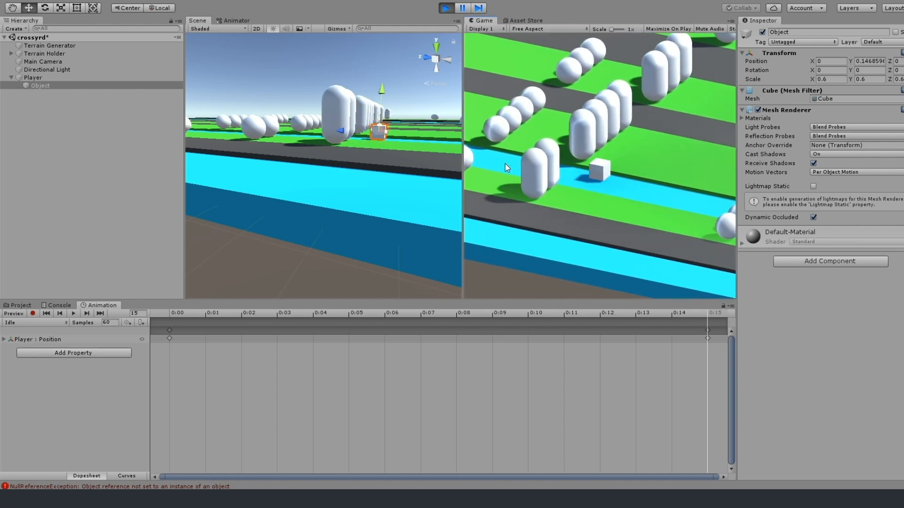
key(w)
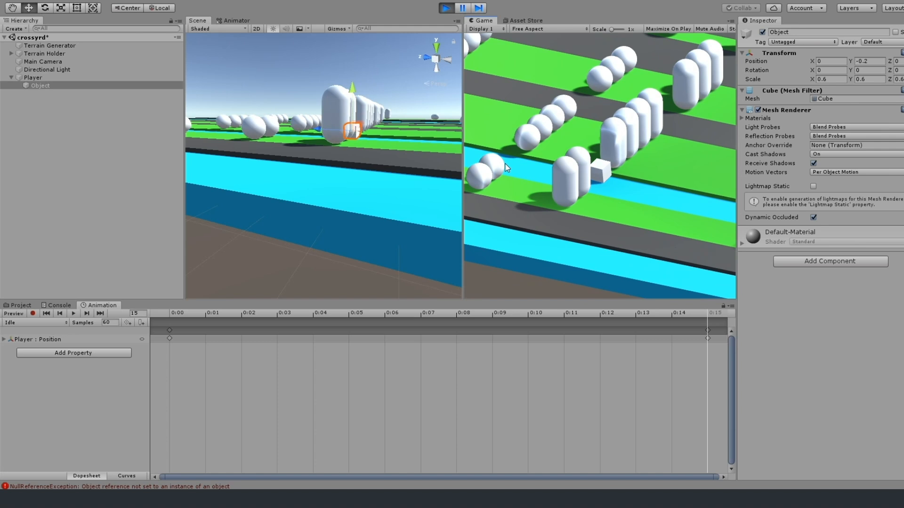
key(w)
key(s)
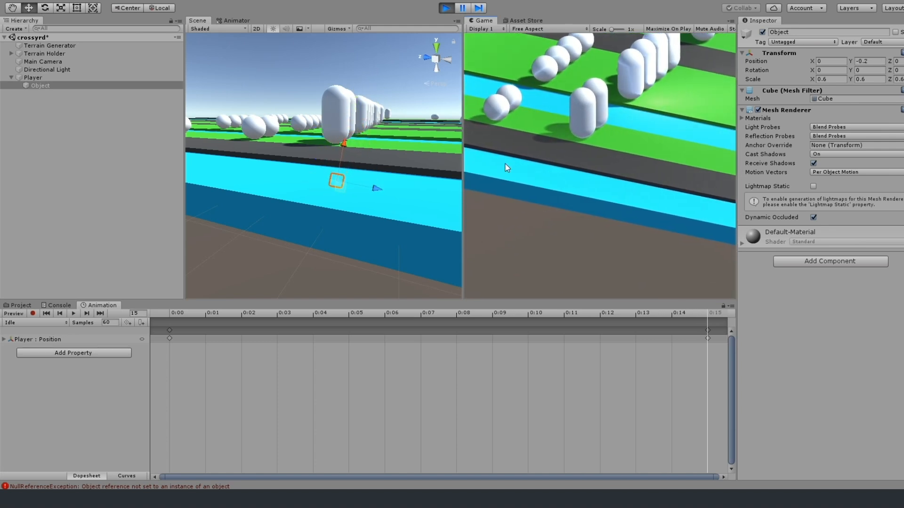
key(d)
key(d)
key(d)
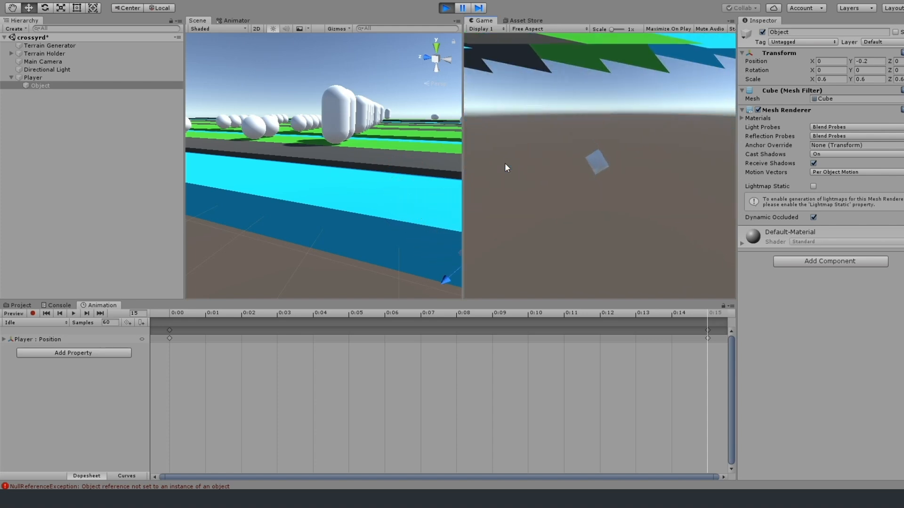
click(446, 8)
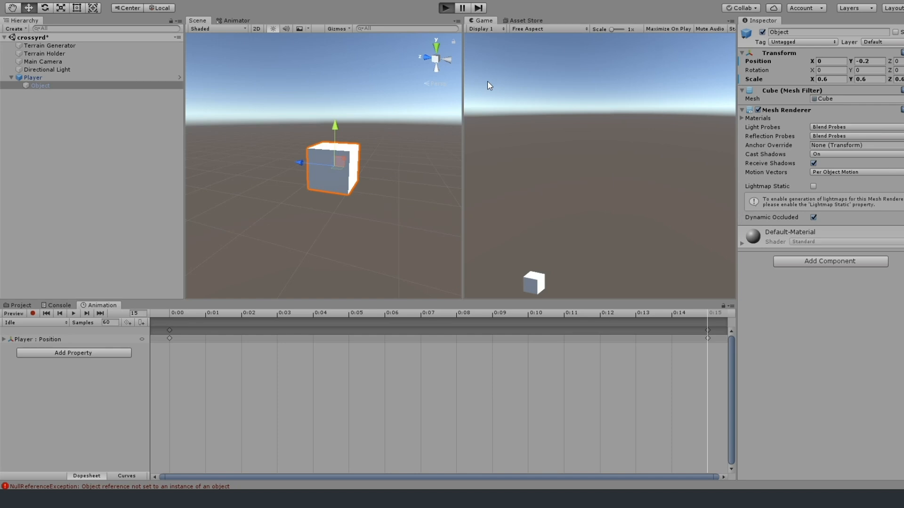
Restart the game and hop the Player forward from the first capsule over the road and wide water strip.
key(ctrl+p)
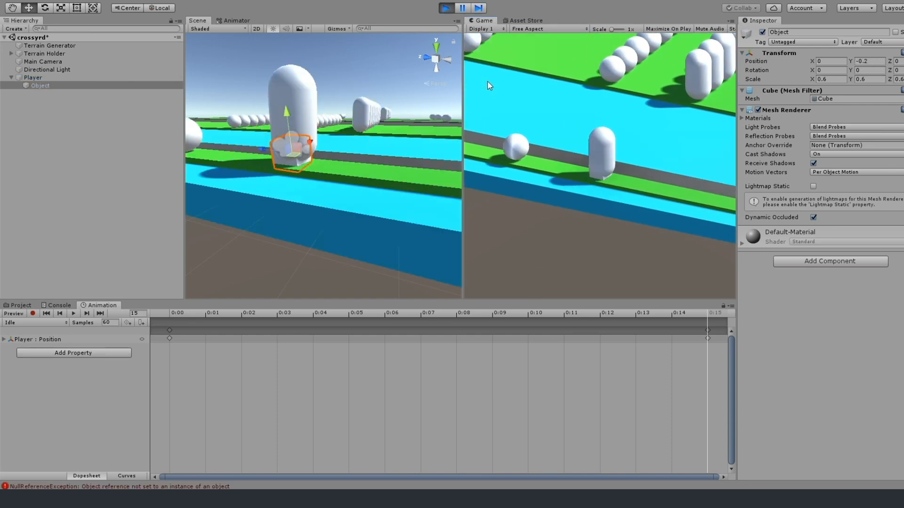
key(w)
key(w)
key(w)
key(w)
key(w)
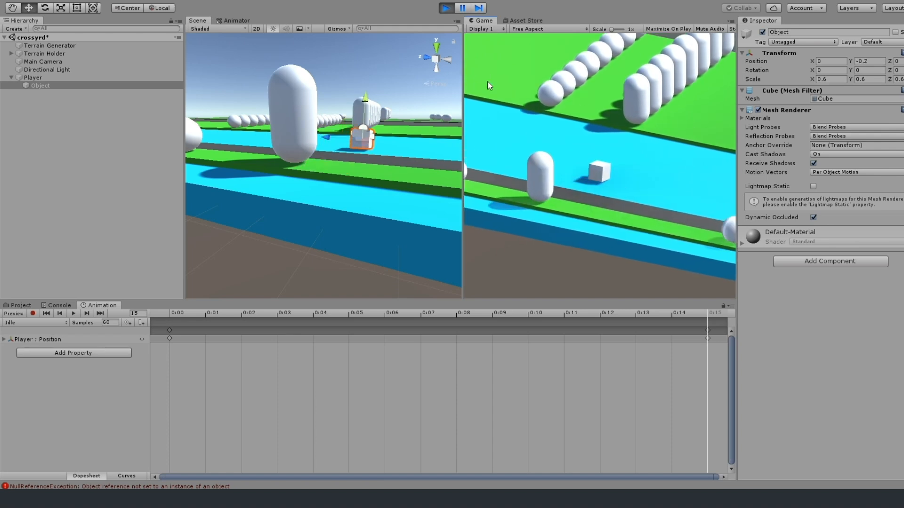
key(w)
key(w)
key(w)
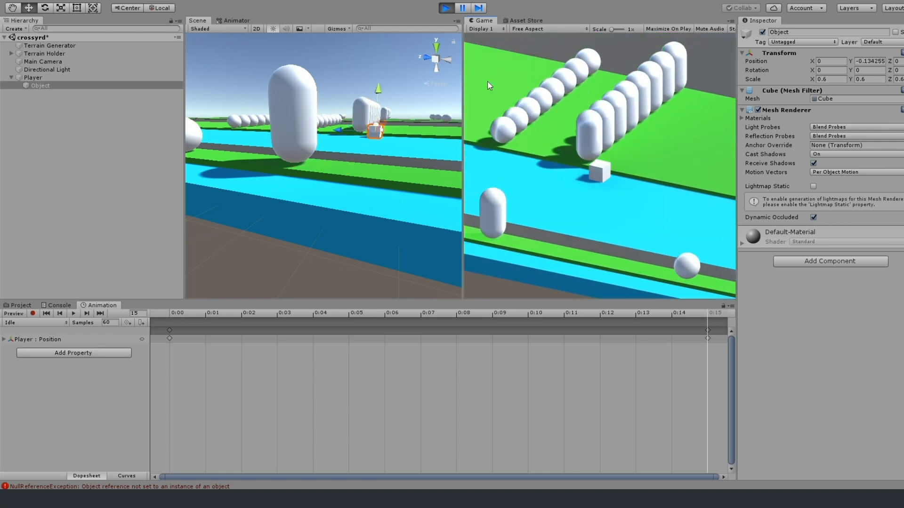
Test the Player against the front capsule at the water's edge, hopping in all directions and sideways onto the wide grass strip.
key(s)
key(a)
key(d)
key(w)
key(w)
key(w)
key(w)
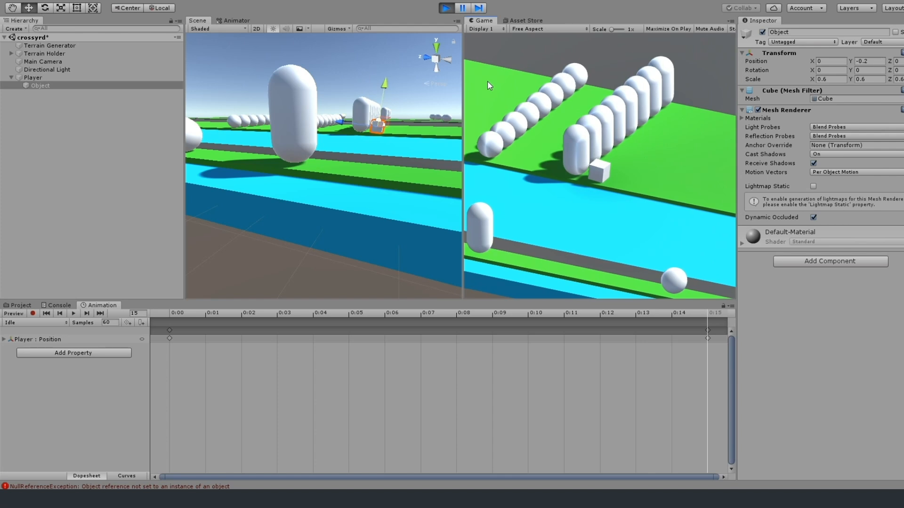
key(w)
key(d)
key(d)
key(d)
key(d)
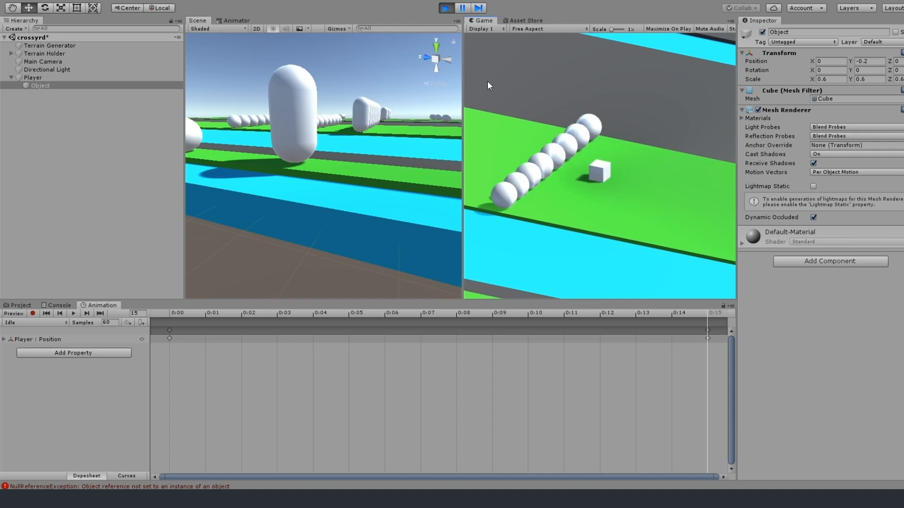
Hop the Player forward past the row of spheres, across the wide road and water, to the pair of spheres.
key(w)
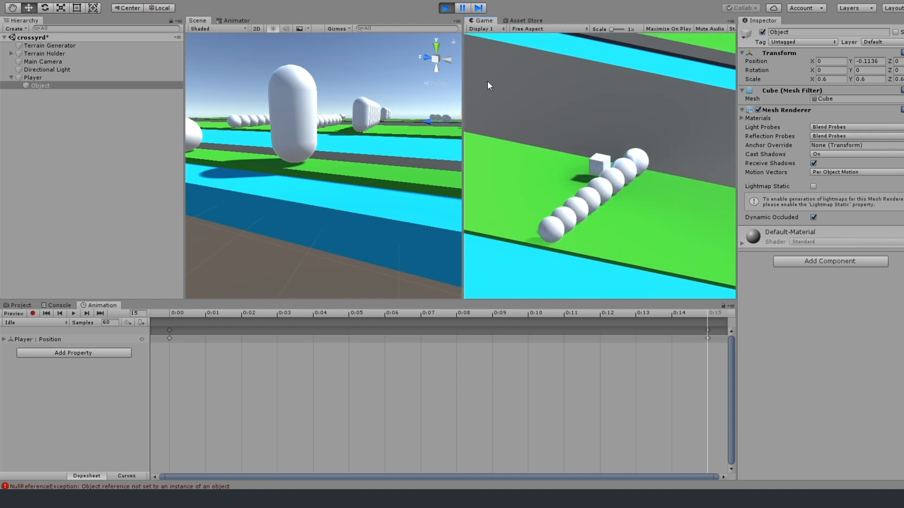
key(w)
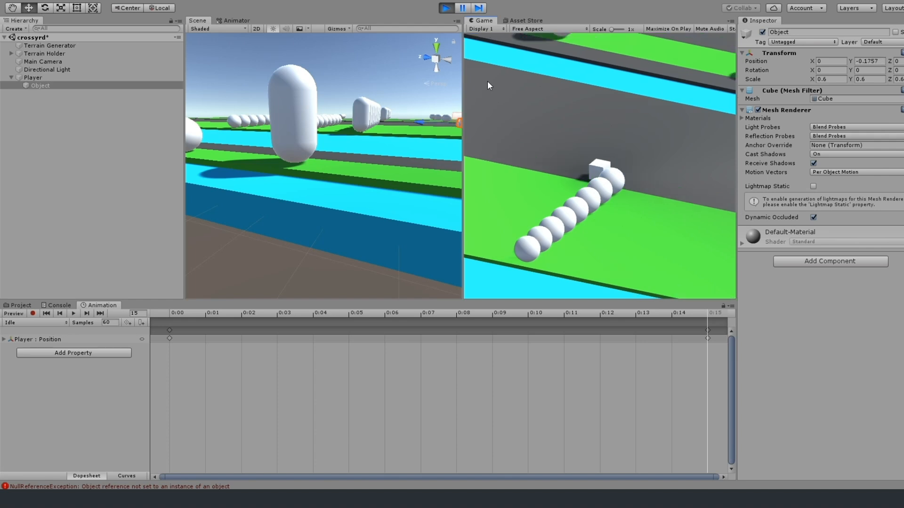
key(w)
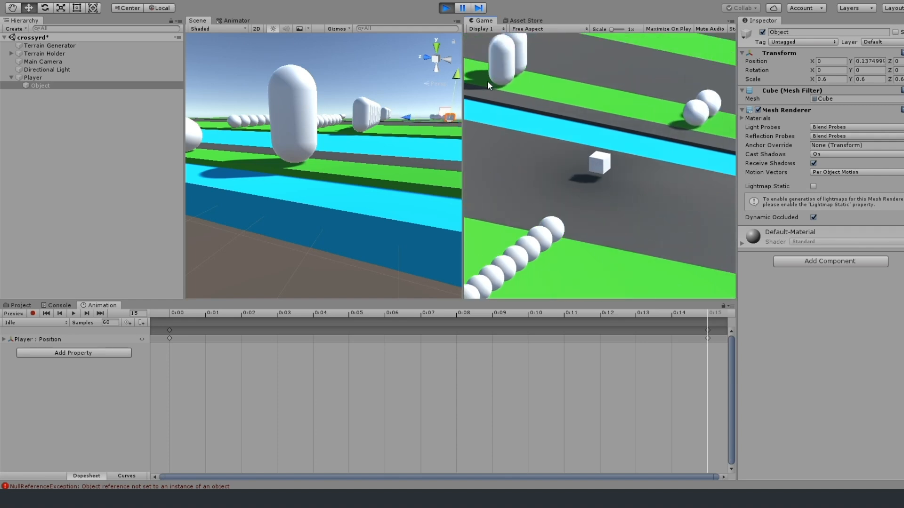
key(w)
key(w)
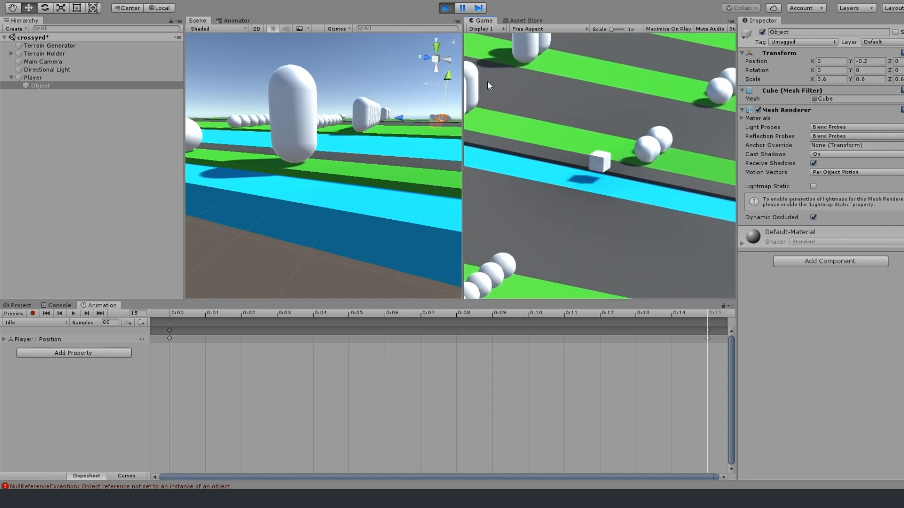
key(w)
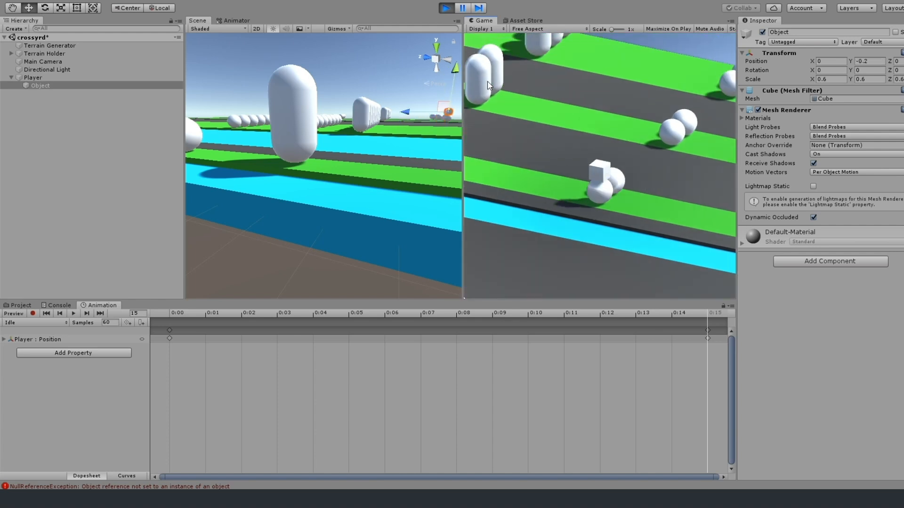
key(w)
key(w)
key(w)
key(w)
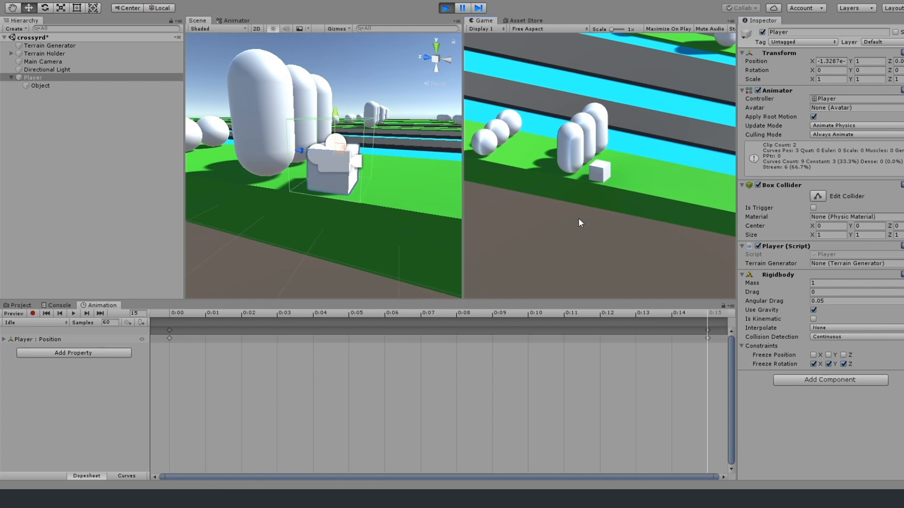
Play-test the Player with its Box Collider and Rigidbody by hopping from the starting grass over the first water and road strips.
key(w)
key(w)
key(w)
key(w)
key(w)
key(w)
key(w)
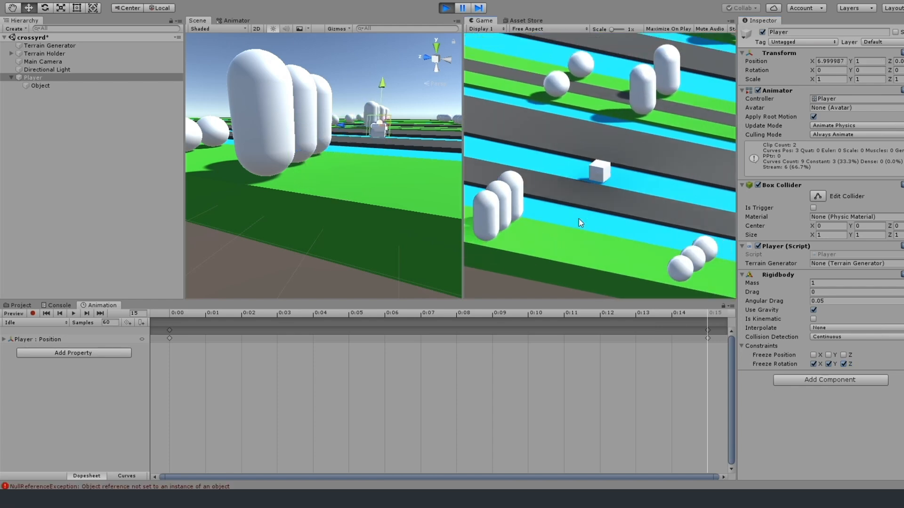
key(w)
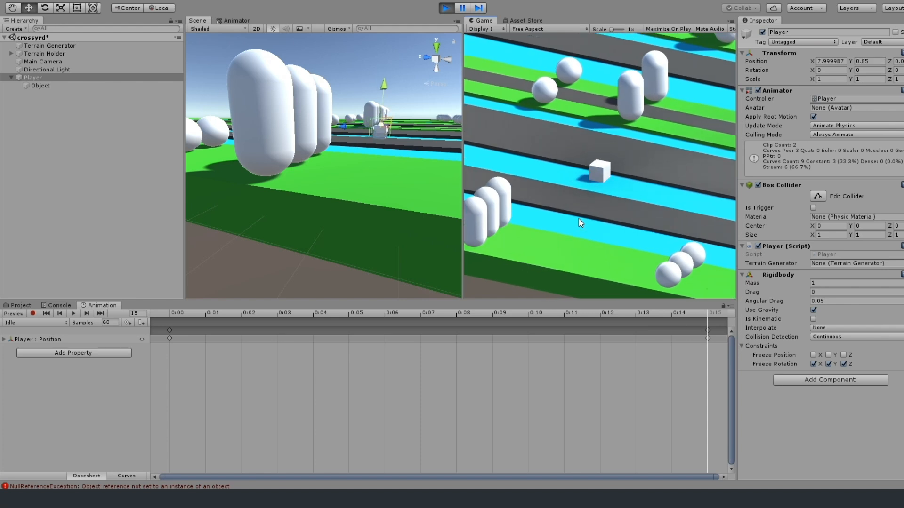
Hop the Player into the capsule on the narrow grass strip, then around it between the spheres and capsules.
key(w)
key(w)
key(w)
key(w)
key(w)
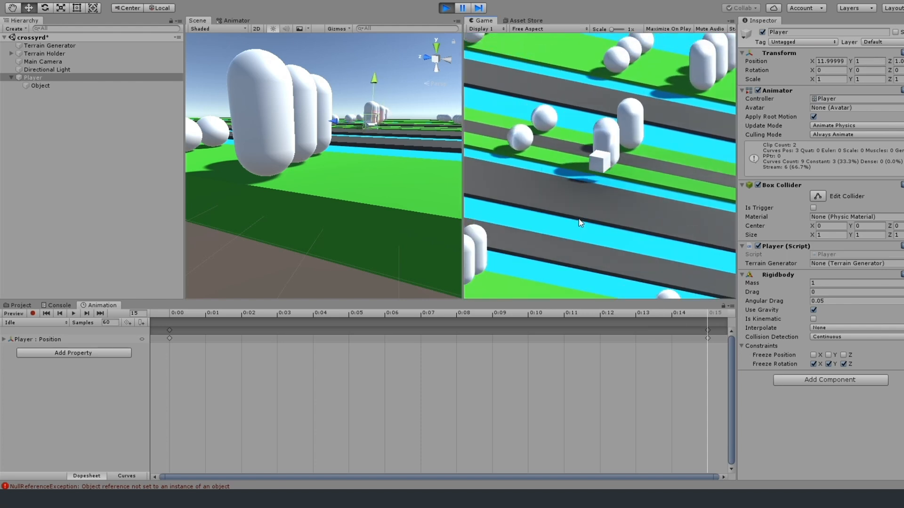
key(w)
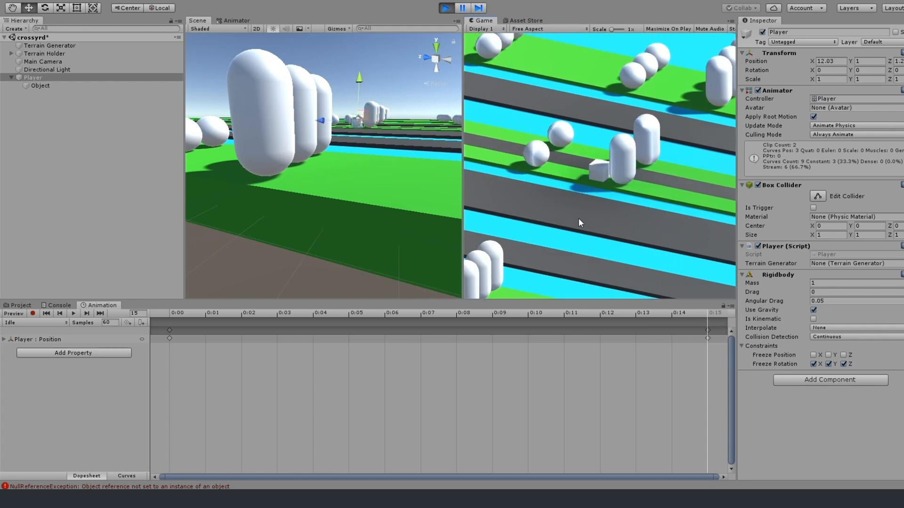
key(w)
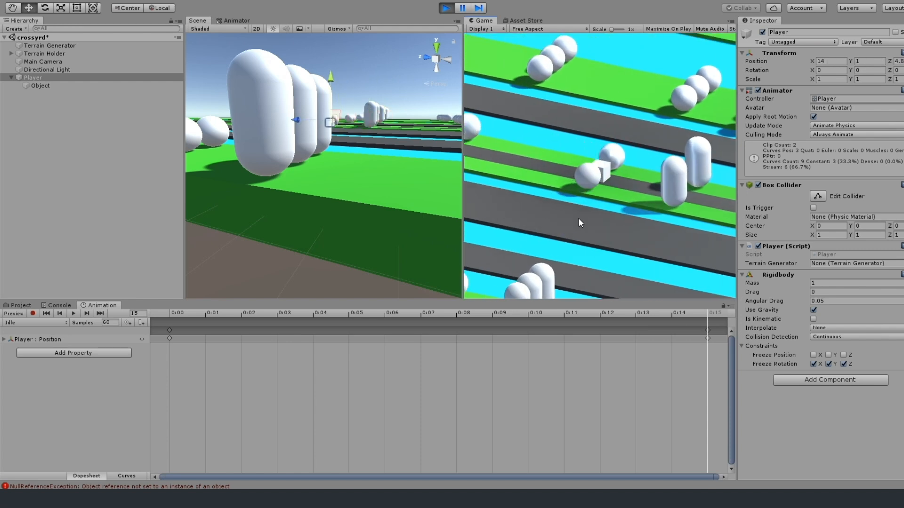
key(w)
Hop the Player over the road onto the next grass strip and sideways from the spheres into the three capsules.
key(w)
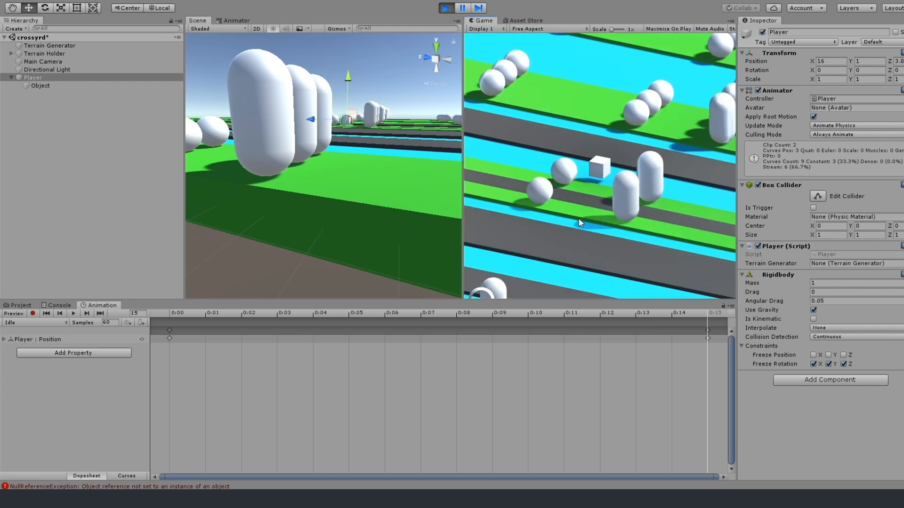
key(w)
key(w)
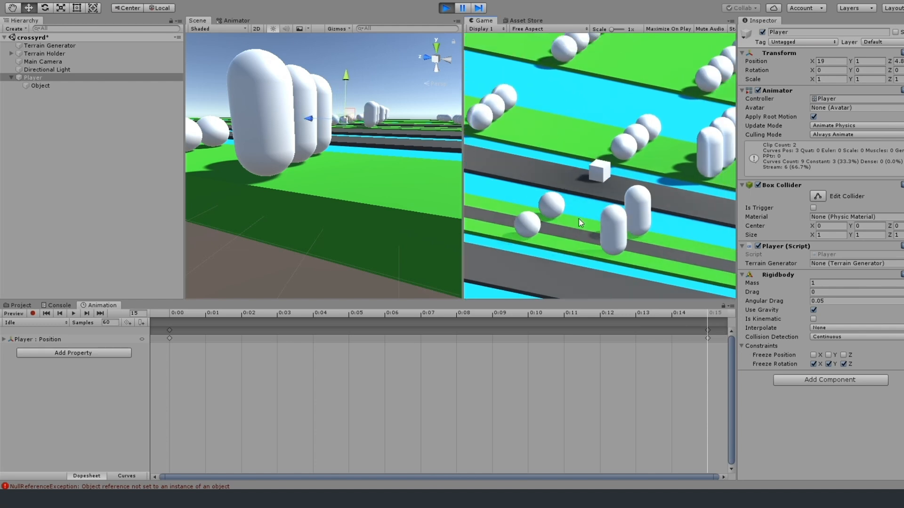
key(w)
key(d)
key(w)
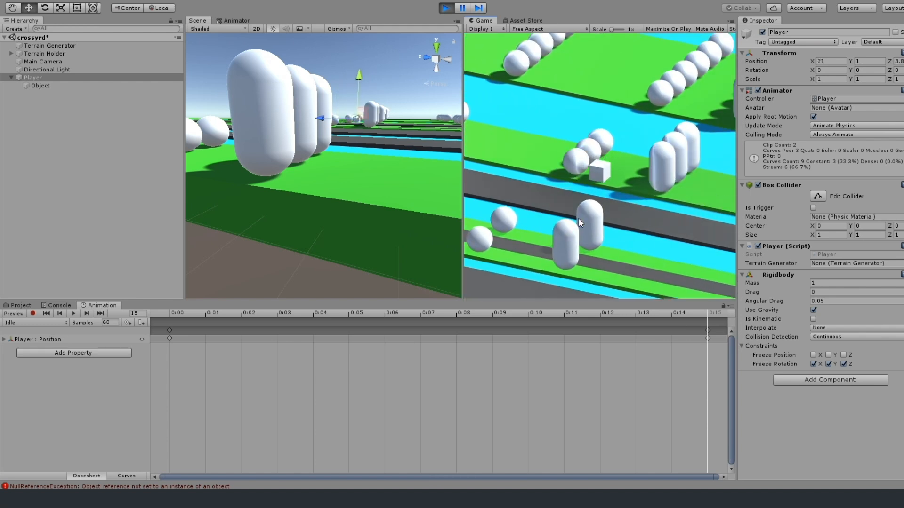
key(d)
key(d)
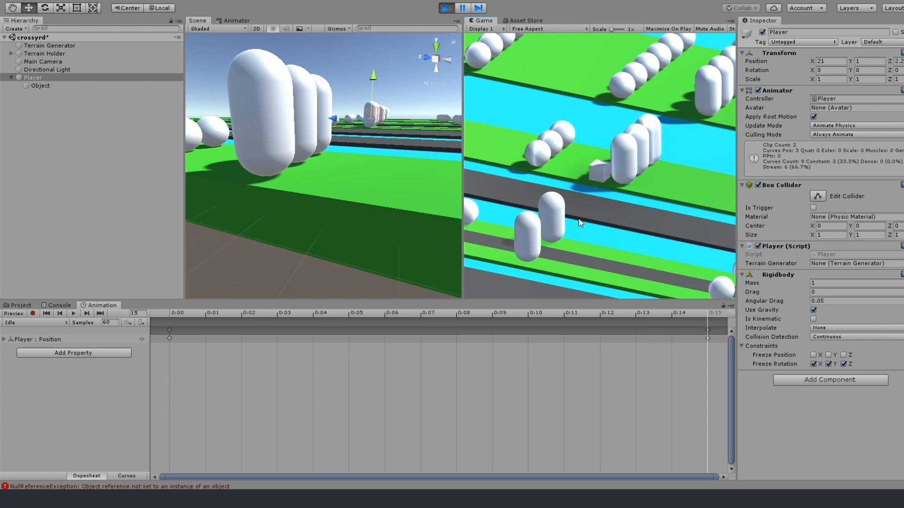
Hop the Player forward past the three capsules and over the wide water strip into the long capsule row.
key(w)
key(w)
key(w)
key(w)
key(w)
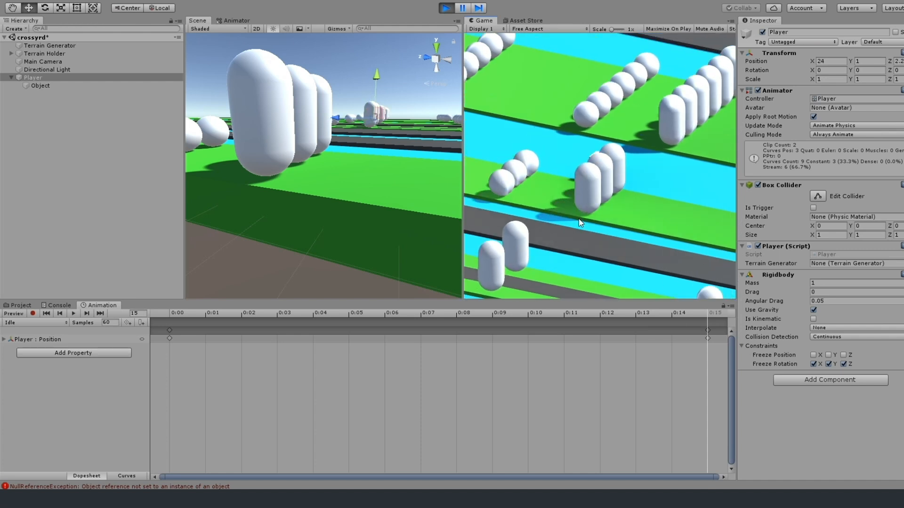
key(w)
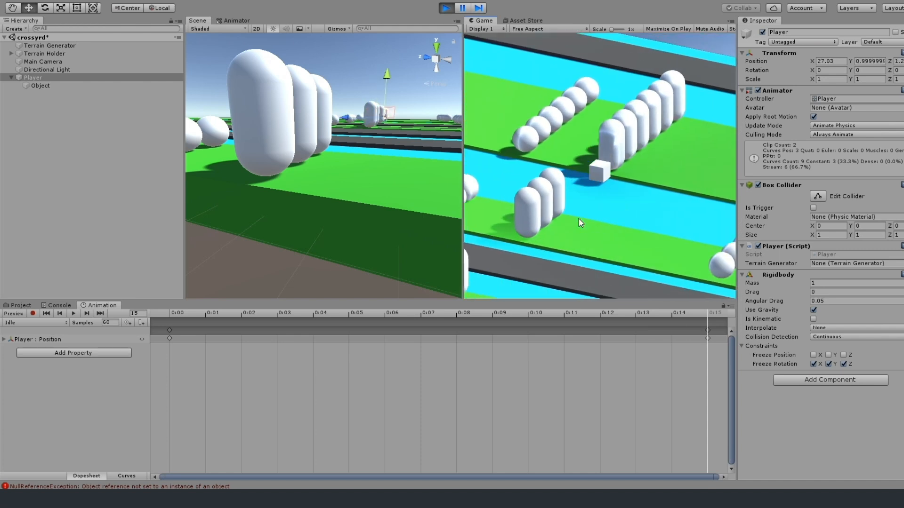
key(w)
key(w)
key(w)
key(w)
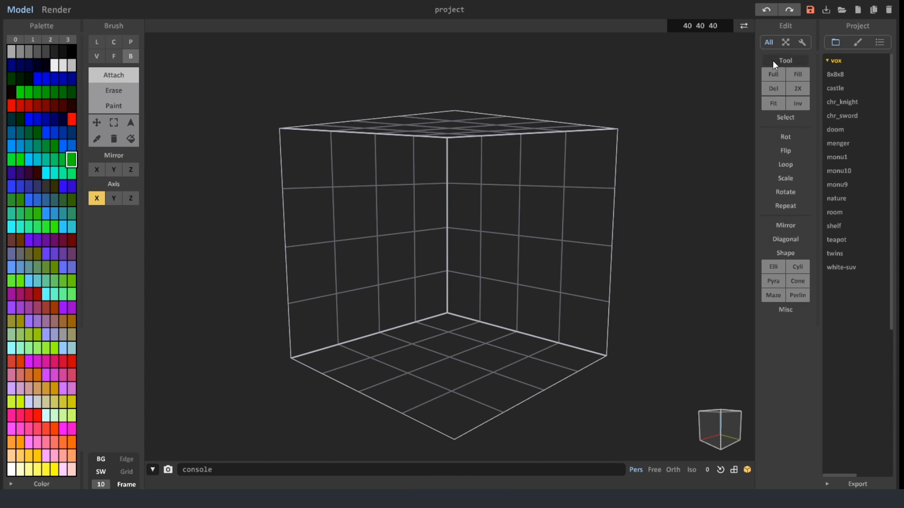
Switch to MagicaVoxel and set up a 3D cube Voxel brush of size 17 with the whole X axis option off.
click(97, 57)
drag(139, 253, 140, 111)
drag(136, 242, 134, 336)
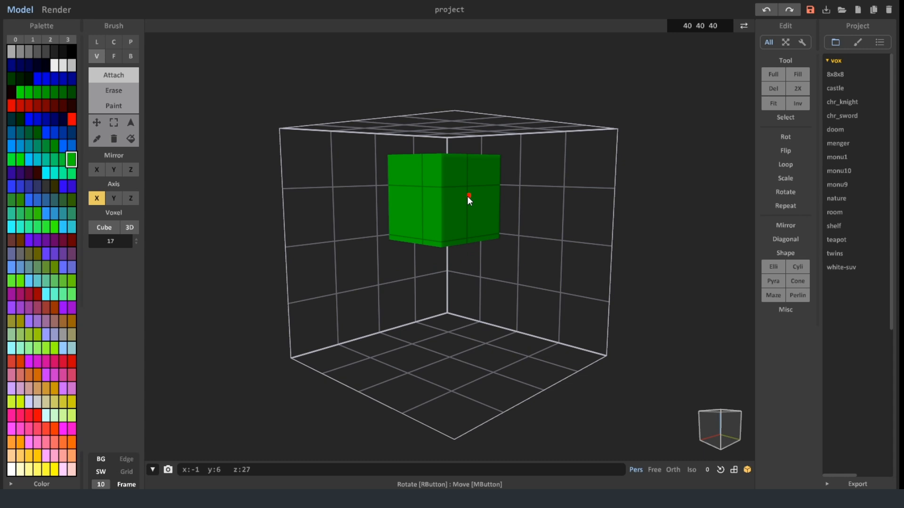
right_drag(469, 202, 452, 134)
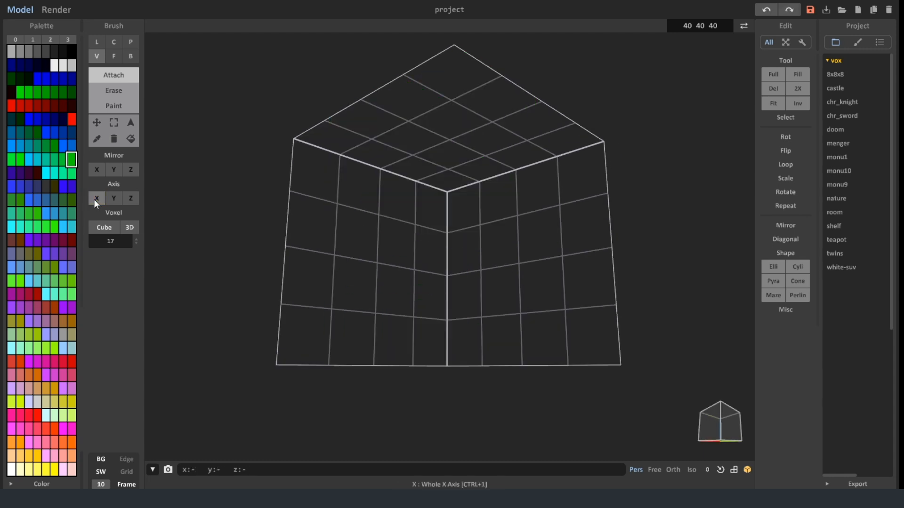
right_drag(443, 128, 461, 100)
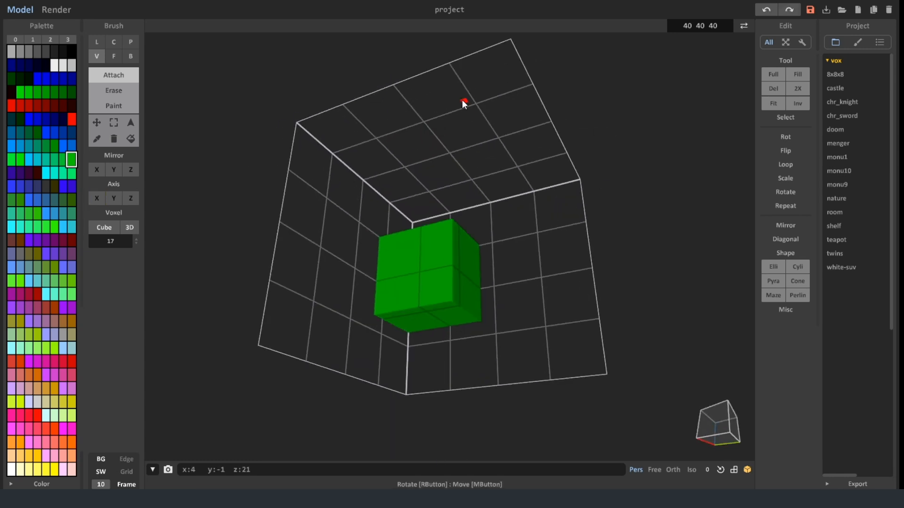
Build a tree from a tall green block of leaves with a narrow brown trunk beneath it, reaching the floor.
click(444, 148)
right_drag(444, 242, 459, 264)
right_drag(469, 368, 430, 299)
right_drag(439, 269, 484, 333)
click(437, 253)
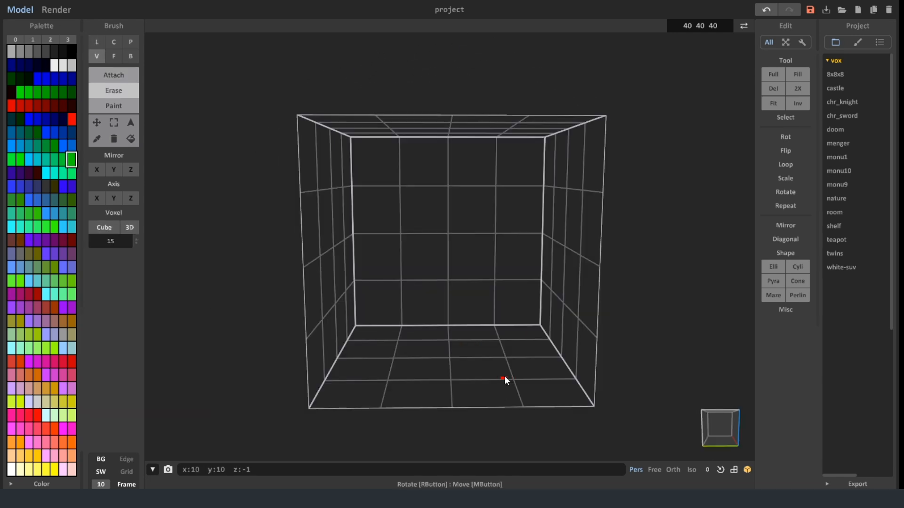
click(450, 359)
right_drag(451, 359, 513, 346)
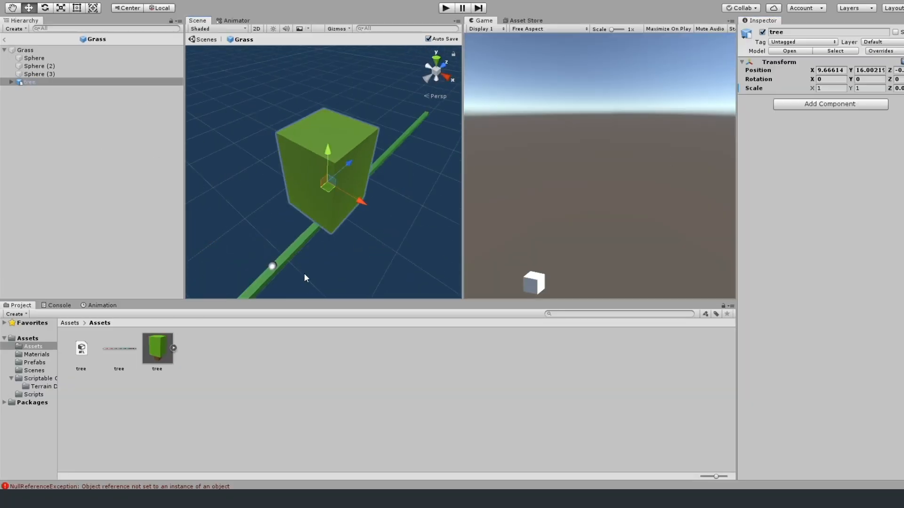
Scale the tree in the Grass prefab to X 0.25, Y 0.29 and Z 0.03.
right_drag(301, 284, 302, 194)
scroll(302, 195, down, 5)
drag(813, 89, 890, 90)
scroll(406, 270, up, 3)
right_drag(406, 269, 332, 253)
scroll(329, 254, up, 4)
right_drag(376, 125, 373, 107)
click(890, 89)
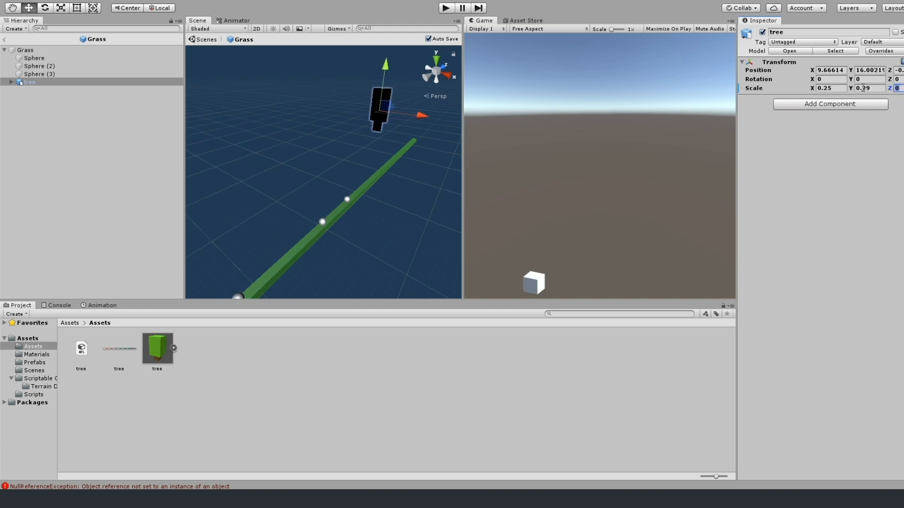
text(.1)
key(BackSpace)
text(03)
Bring the tree down toward the grass strip by setting its position to X 3.6 and Y 0.
drag(813, 71, 776, 72)
drag(850, 70, 796, 73)
right_drag(353, 253, 380, 143)
scroll(380, 143, up, 3)
drag(813, 70, 784, 73)
drag(850, 71, 821, 91)
right_drag(361, 262, 345, 290)
middle_drag(345, 289, 366, 230)
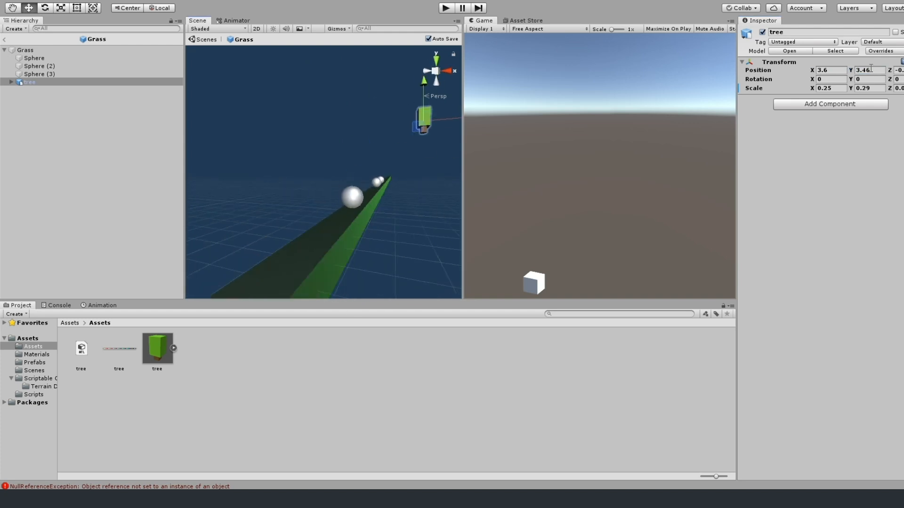
text(0)
Move the tree to X 0.27 and set its X and Y scale to 0.65.
scroll(358, 245, up, 5)
right_drag(353, 249, 472, 256)
scroll(330, 253, down, 5)
right_drag(216, 252, 141, 248)
drag(817, 72, 893, 89)
click(830, 90)
text(0.6)
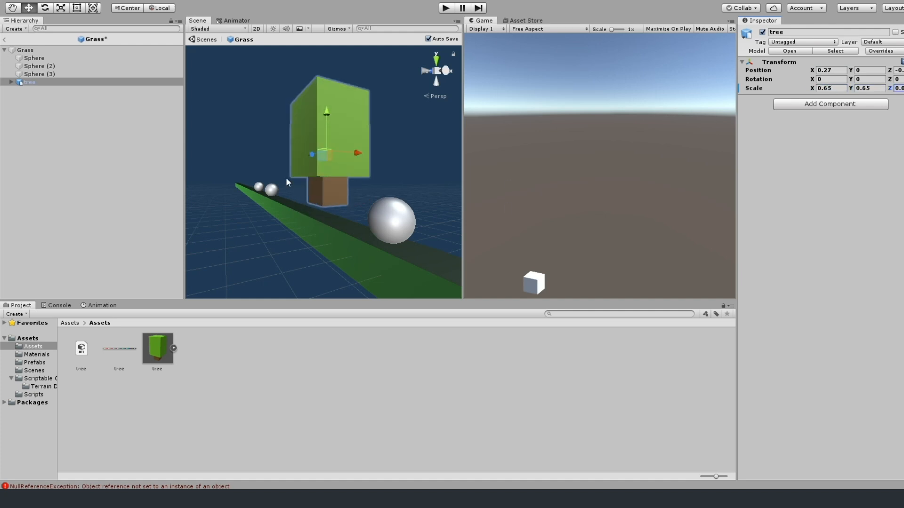
Center the tree across the width of the grass strip at X 1.15, in line with the spheres.
scroll(288, 176, down, 5)
click(299, 177)
right_drag(301, 178, 328, 277)
middle_drag(328, 276, 235, 187)
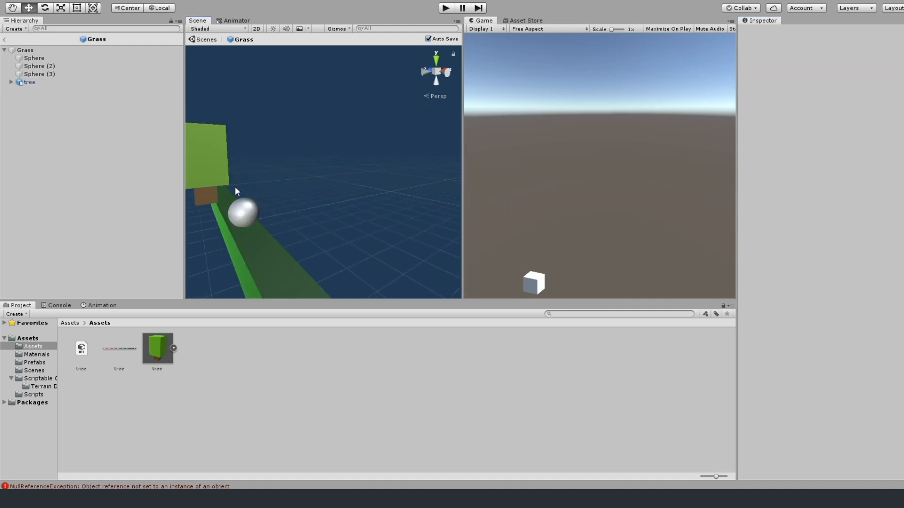
click(217, 179)
drag(814, 71, 832, 74)
right_drag(414, 203, 339, 205)
middle_drag(339, 204, 303, 204)
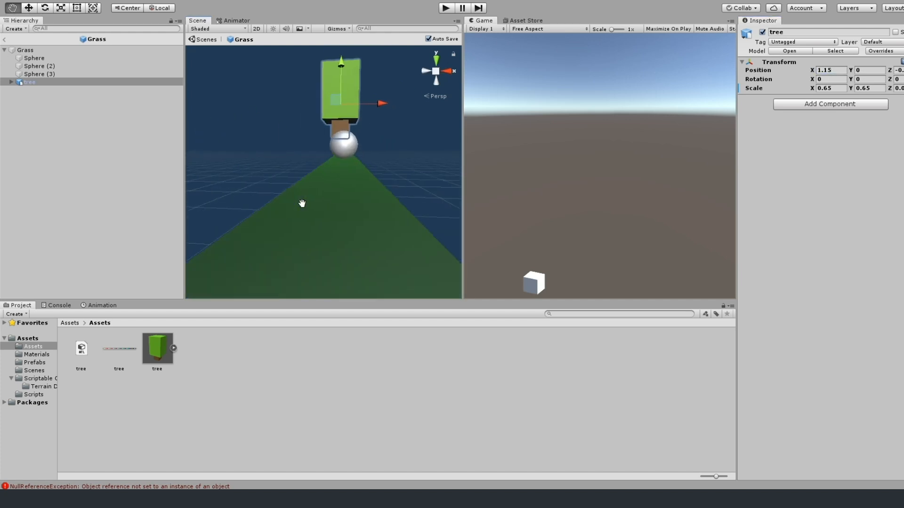
Lower the tree toward the grass surface and set its Y position to -0.5.
drag(851, 71, 846, 74)
middle_drag(305, 177, 349, 210)
scroll(417, 180, up, 4)
scroll(417, 180, down, 2)
drag(875, 70, 841, 70)
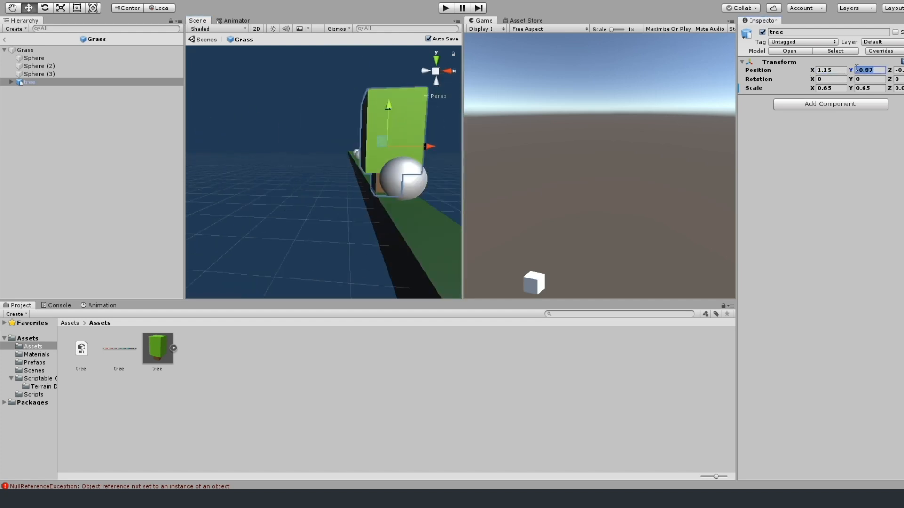
text(-.5)
Reduce the tree's X and Y scale to 0.6 and settle its trunk on the grass at Y -0.66.
scroll(422, 213, up, 3)
right_drag(419, 198, 438, 193)
middle_drag(437, 193, 282, 203)
drag(851, 71, 846, 74)
mouse_move(431, 174)
alt+mouse_down()
mouse_move(301, 185)
mouse_move(305, 179)
mouse_move(267, 173)
mouse_move(325, 151)
mouse_move(438, 172)
alt+mouse_up()
click(832, 88)
key(BackSpace)
click(267, 173)
click(293, 153)
click(899, 89)
key(BackSpace)
text(66)
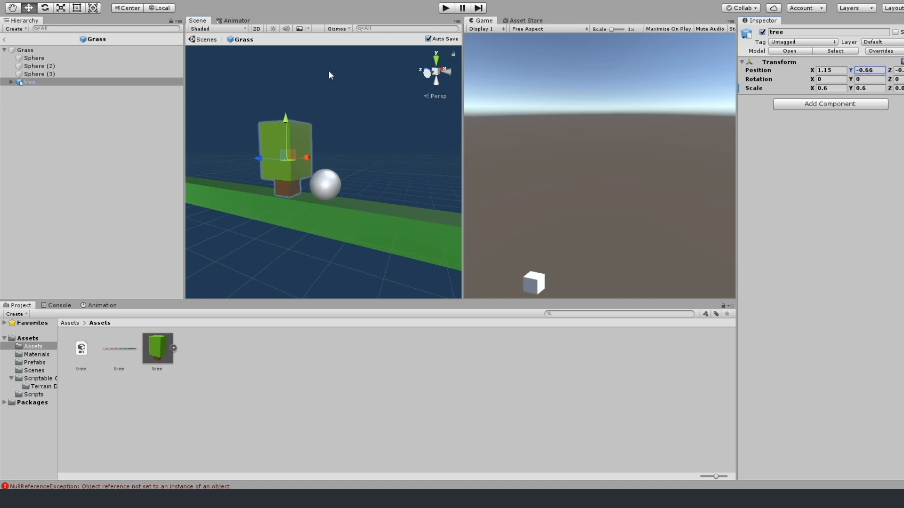
Test-run the game to check the trees, and show the settings of the Grass prefab asset.
key(ctrl+p)
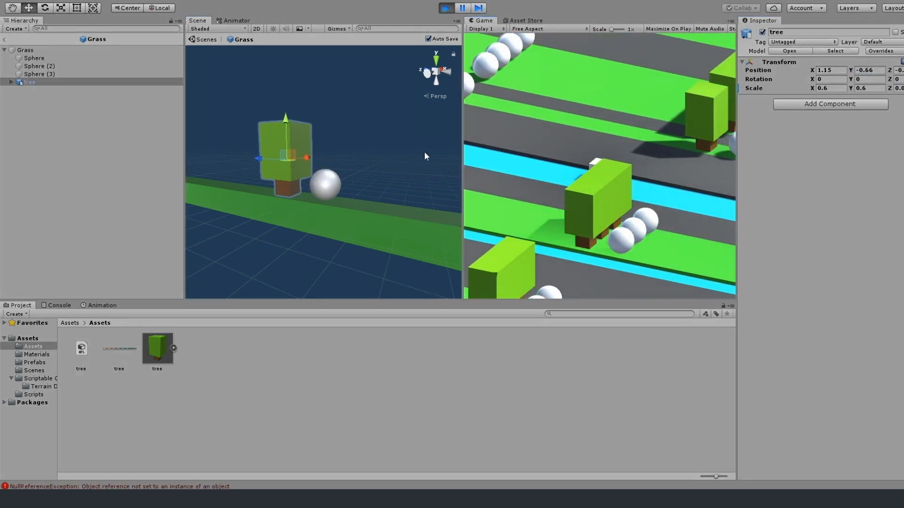
key(ctrl+p)
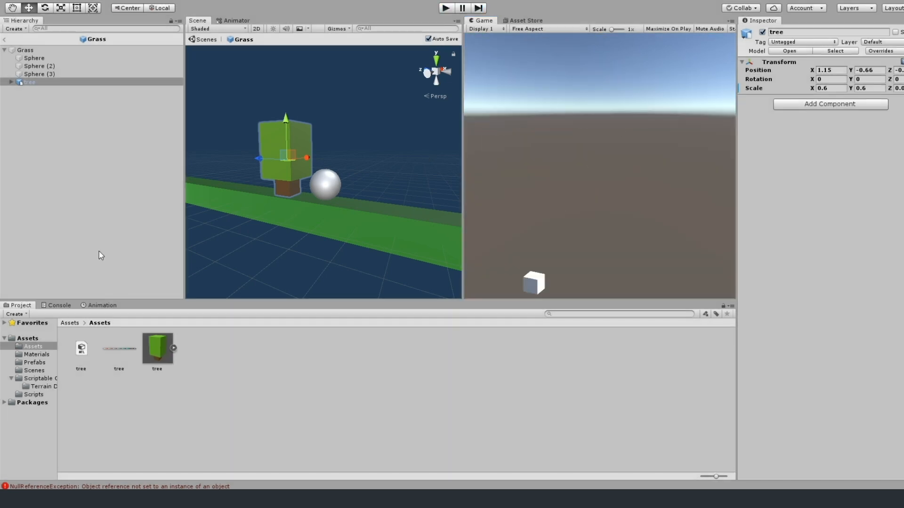
click(26, 50)
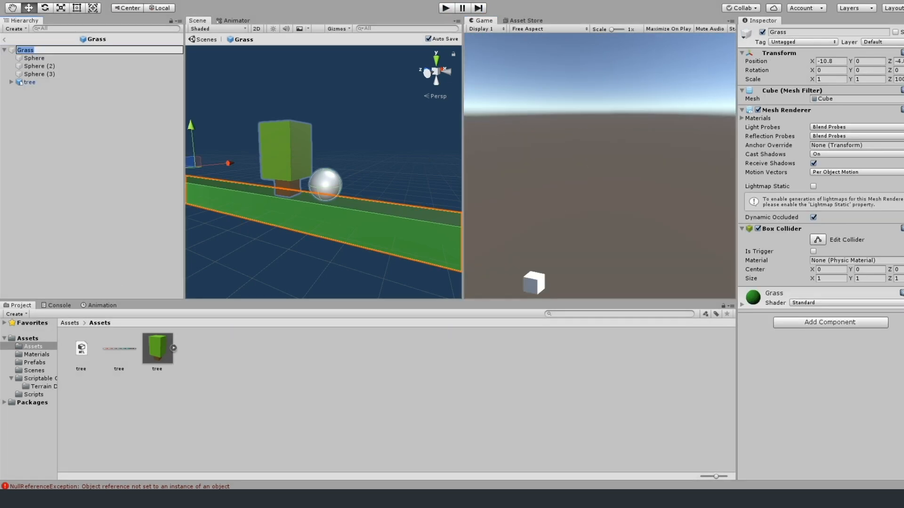
click(31, 363)
click(82, 351)
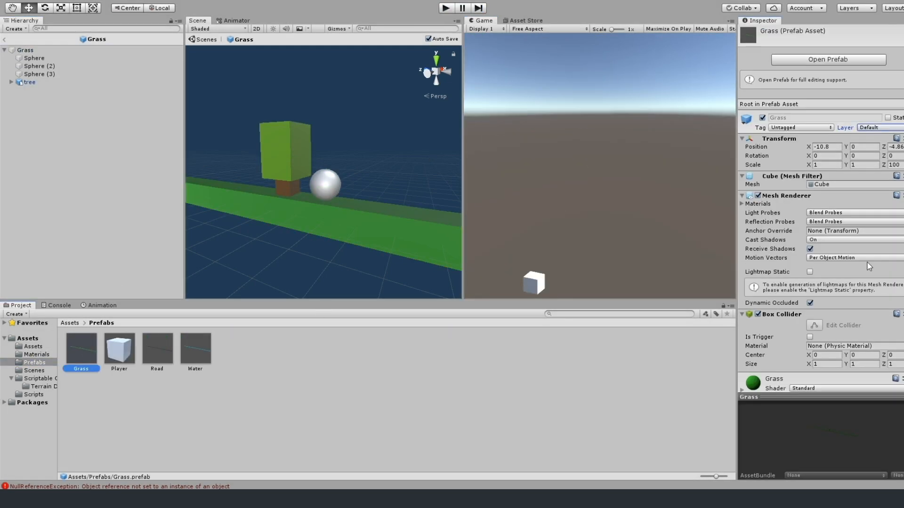
Run the game and leave the Grass prefab for the crossyrd scene to examine the generated terrain strips.
key(ctrl+p)
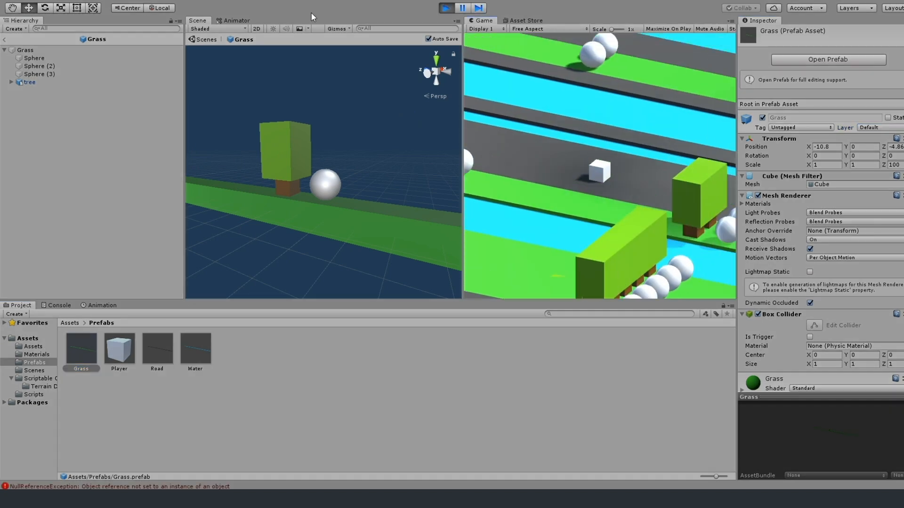
click(39, 74)
click(4, 40)
scroll(324, 169, down, 10)
middle_drag(358, 160, 199, 208)
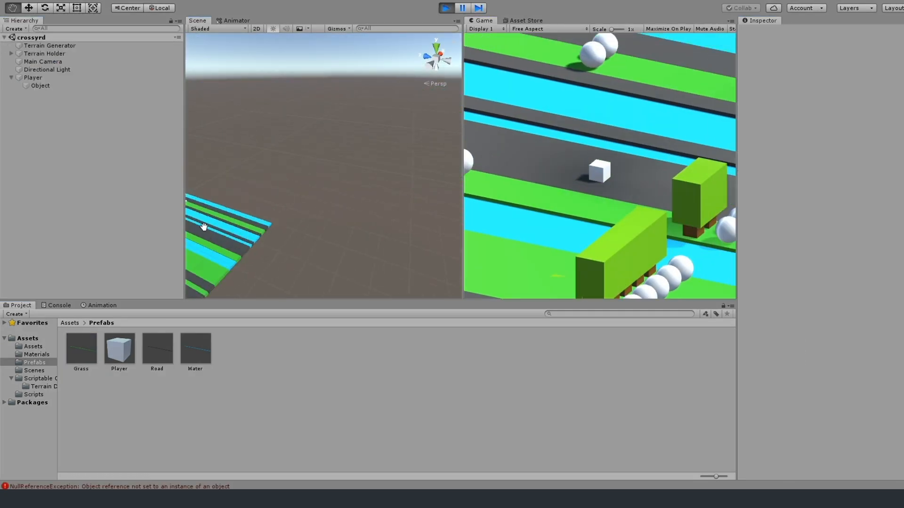
alt+drag(200, 209, 367, 111)
middle_drag(367, 111, 324, 166)
scroll(323, 163, up, 10)
Hop the Player forward across the strips in the running game, and stop the run.
click(600, 166)
key(w)
key(w)
key(w)
key(w)
key(w)
key(w)
key(w)
key(w)
key(w)
key(w)
key(w)
key(w)
key(w)
key(w)
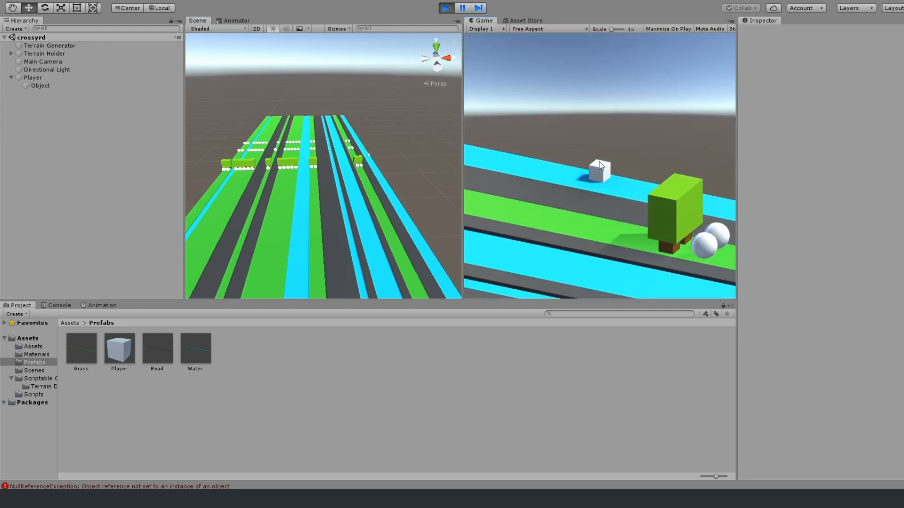
key(ctrl+p)
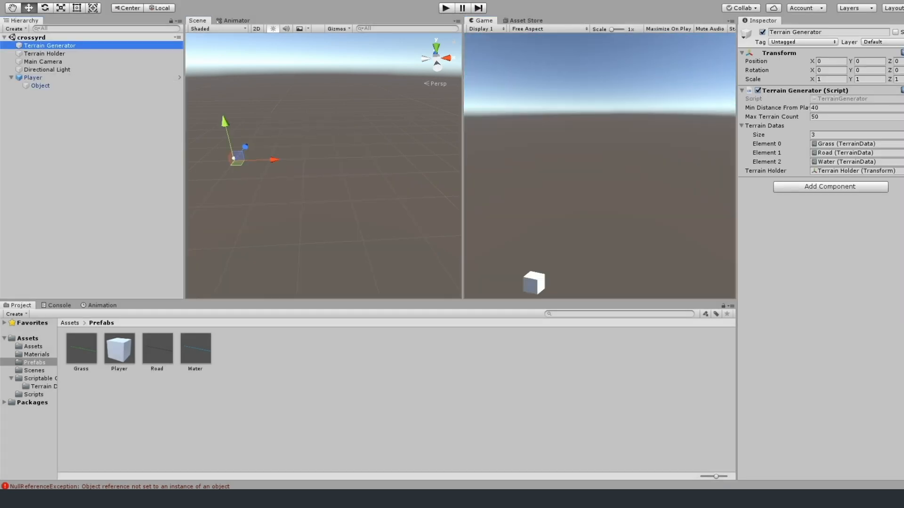
Assign the Terrain Generator to the Player's script and run the game again.
key(ctrl+p)
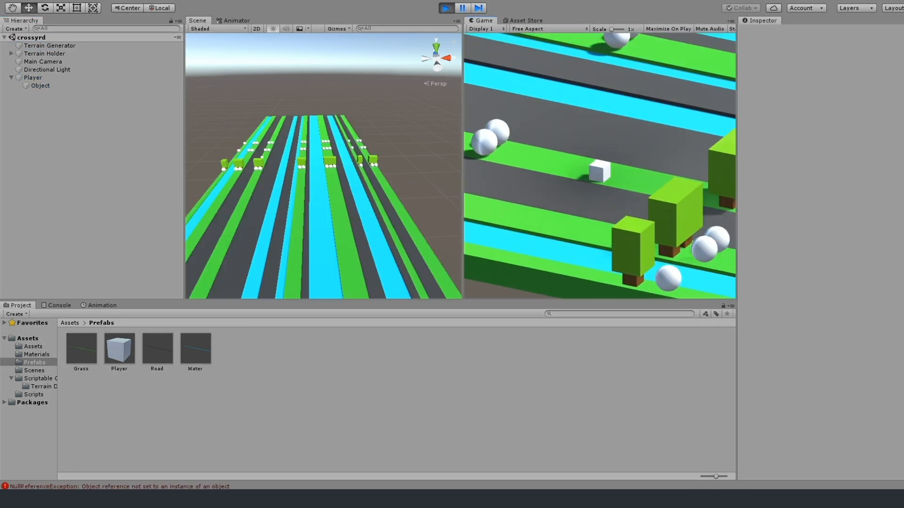
click(48, 78)
key(ctrl+p)
click(47, 77)
click(902, 272)
click(448, 9)
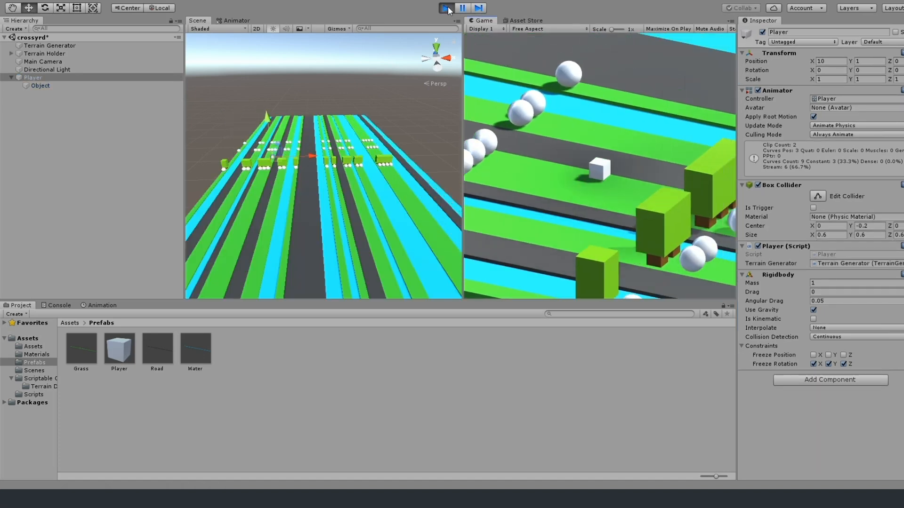
Inspect the Main Camera and Terrain Generator in the running game, and bring up the animation timeline.
click(48, 62)
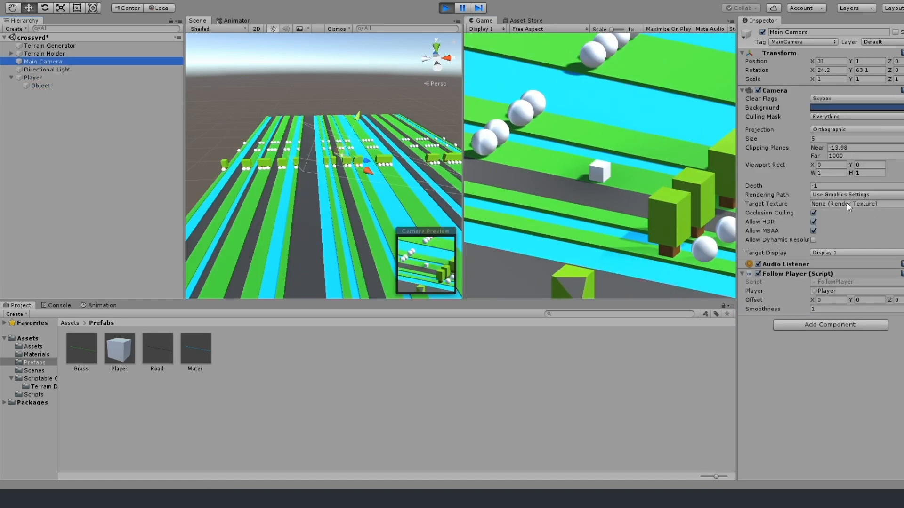
click(33, 47)
click(33, 63)
click(99, 305)
Set the Player's Animator update mode to Normal and test the game briefly.
key(ctrl+p)
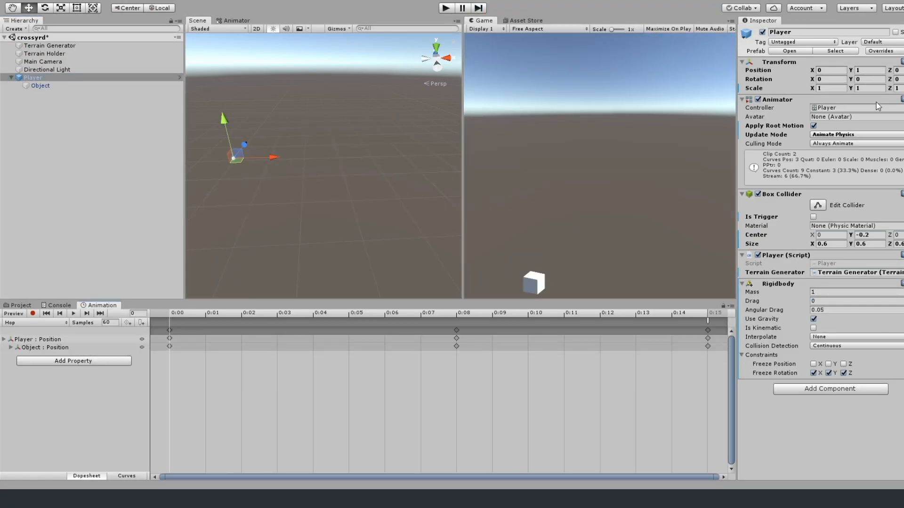
key(ctrl+p)
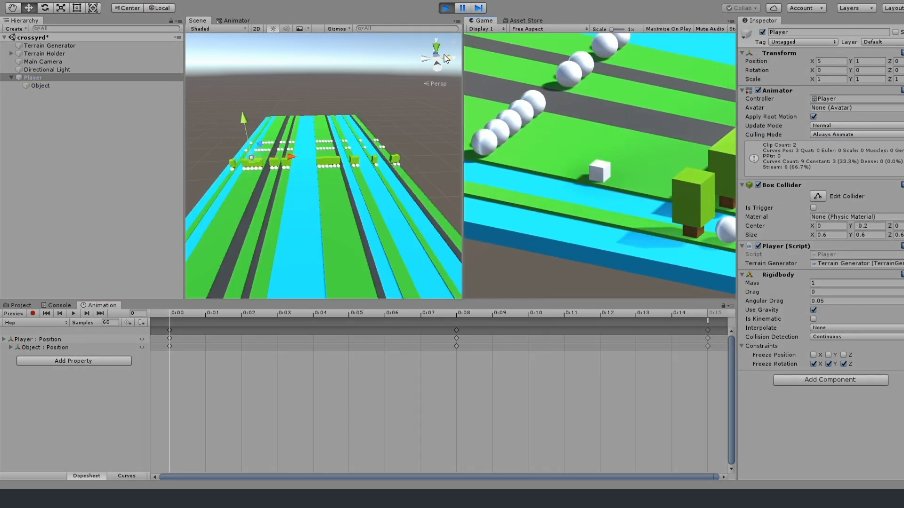
key(ctrl+p)
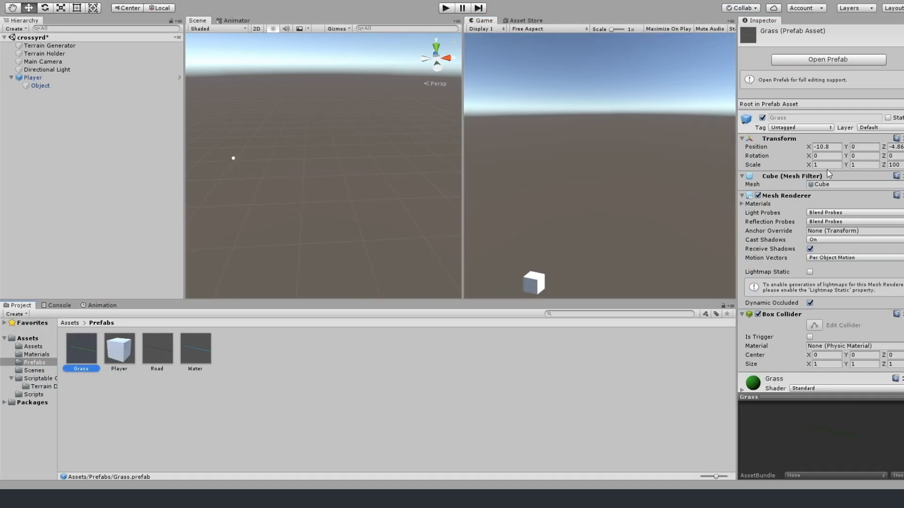
Open the Grass prefab for editing and set the grass strip's X scale to 1.
click(828, 59)
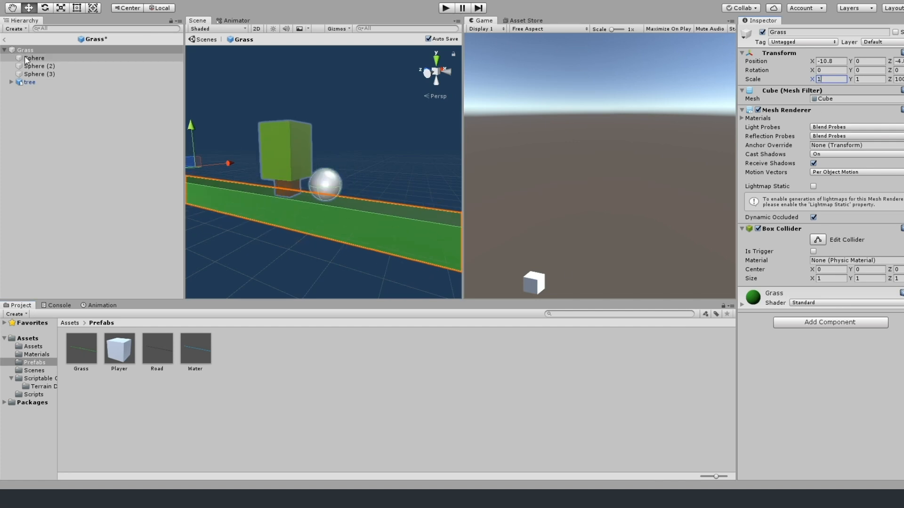
click(375, 187)
click(85, 354)
click(114, 220)
click(81, 350)
click(823, 165)
text(1)
Scale the tree to X 0.5 and Y 0.5 at position X 0.99, Y -0.5, and test it in the game.
click(375, 165)
click(277, 168)
click(11, 83)
click(823, 88)
text(0.5)
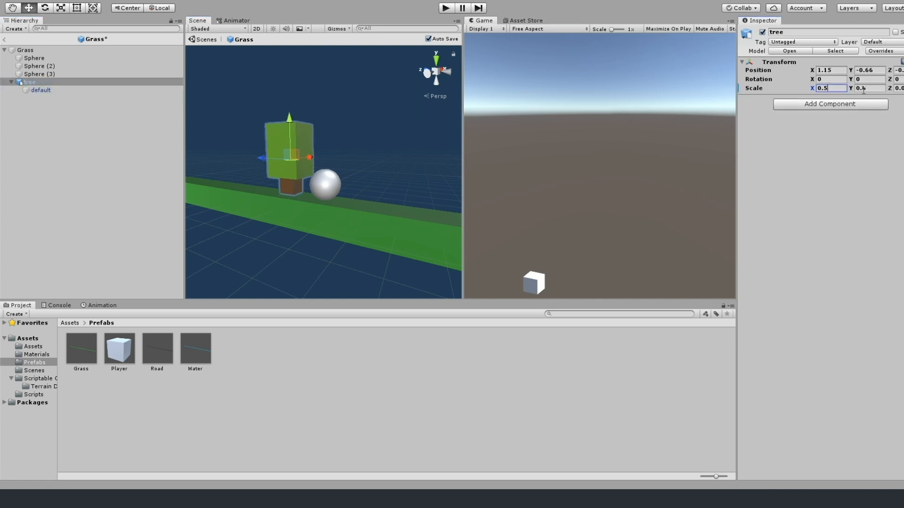
key(Tab)
text(0.5)
key(Tab)
alt+drag(445, 183, 346, 183)
click(446, 8)
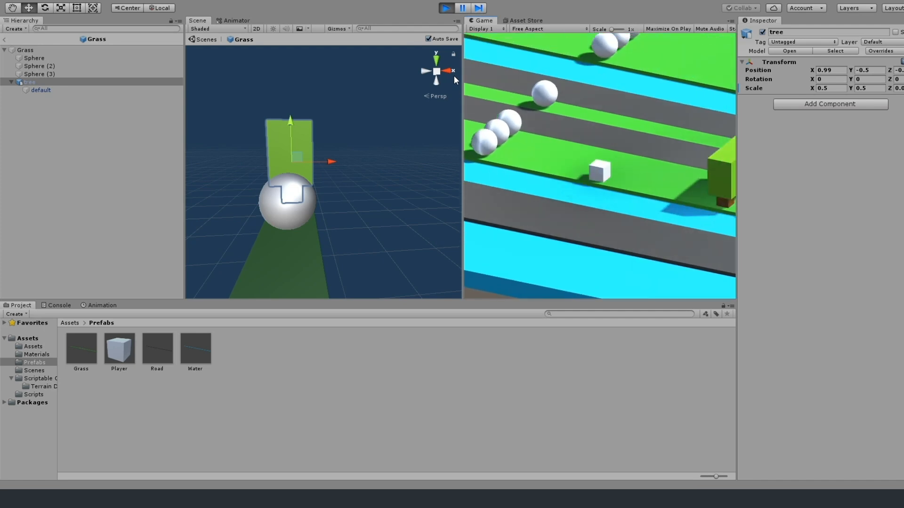
click(446, 8)
Set the tree's X scale to 0.4 and X position to 0.81, and run the game.
click(829, 88)
text(0.4)
click(865, 89)
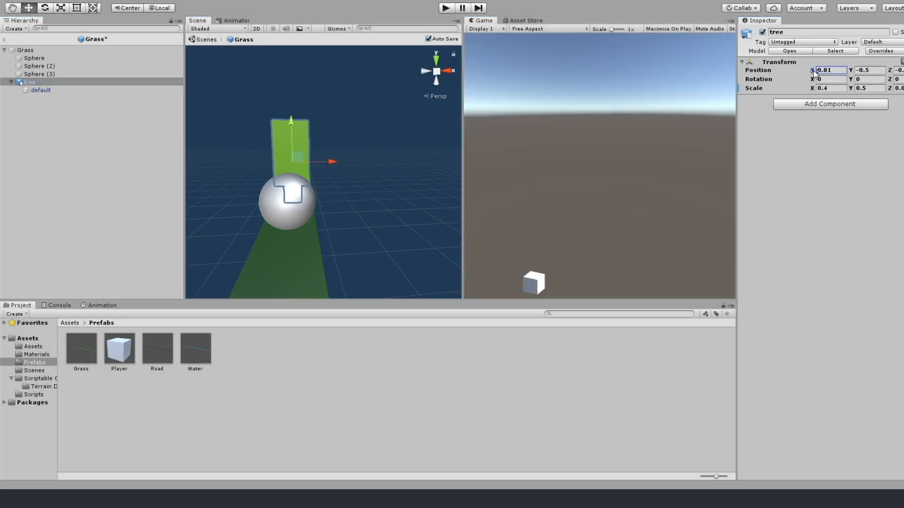
click(441, 9)
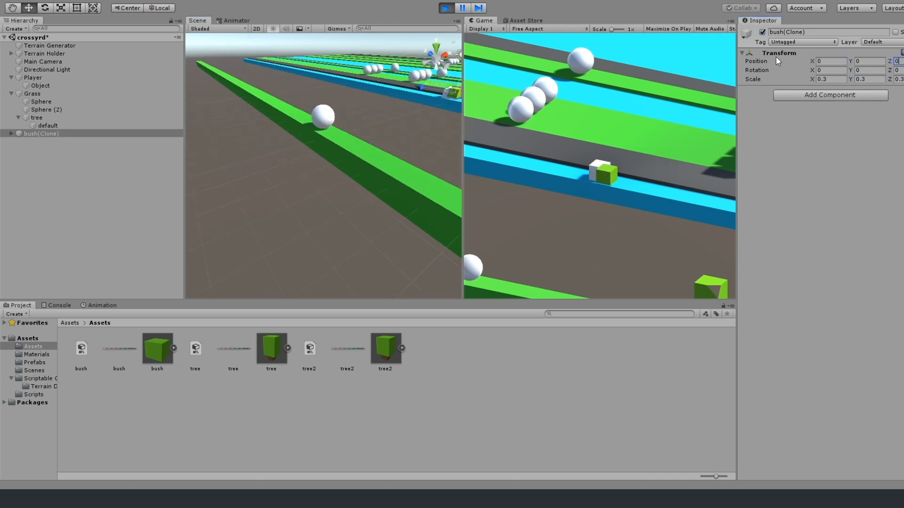
Add the bush model to the Grass prefab with X and Y scale 0.3.
click(36, 94)
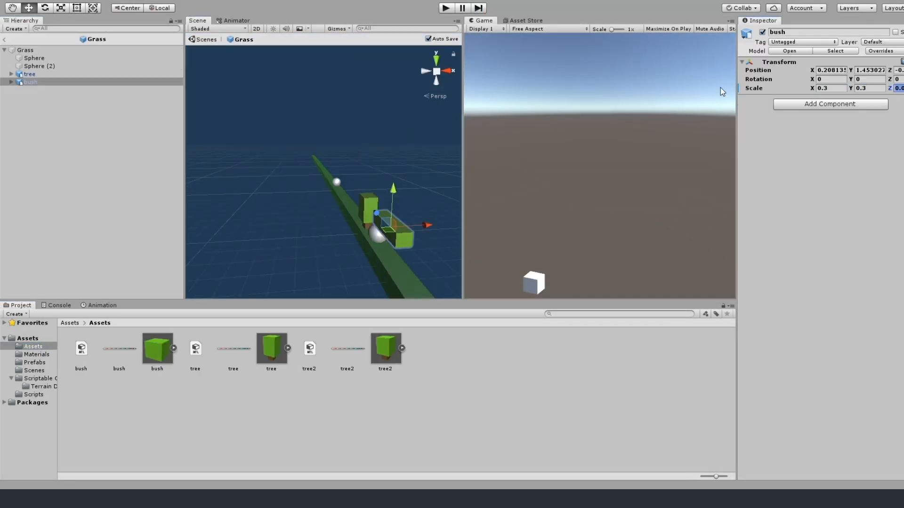
scroll(405, 245, up, 3)
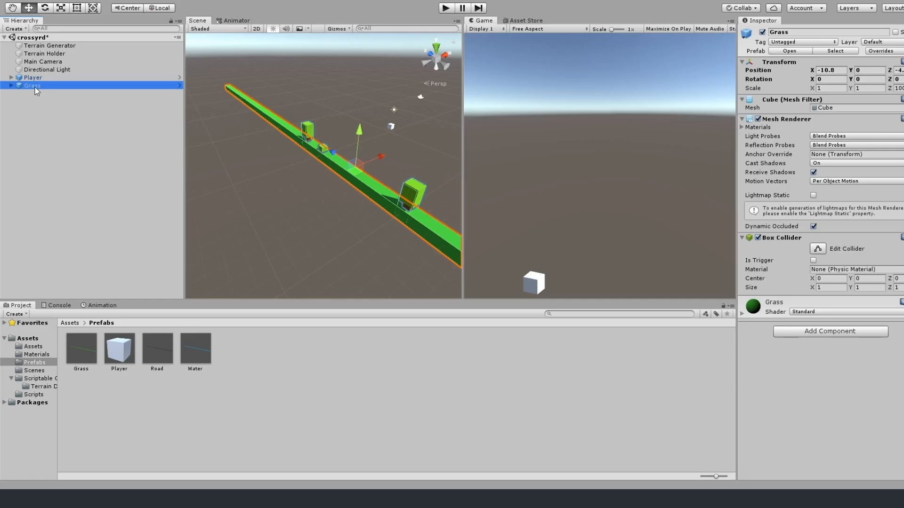
click(39, 92)
click(384, 111)
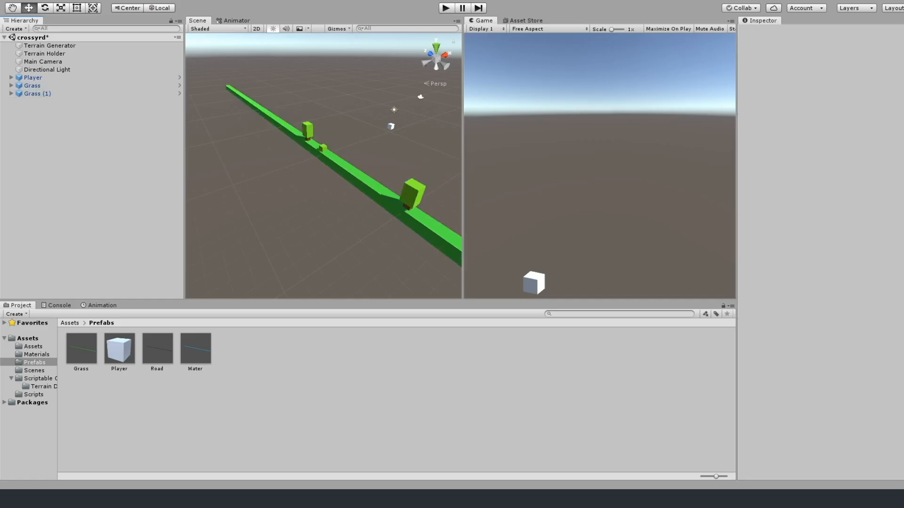
Rename the Grass prefab to Grass01 and save the Grass (1) strip as a second prefab named Grass02.
click(76, 356)
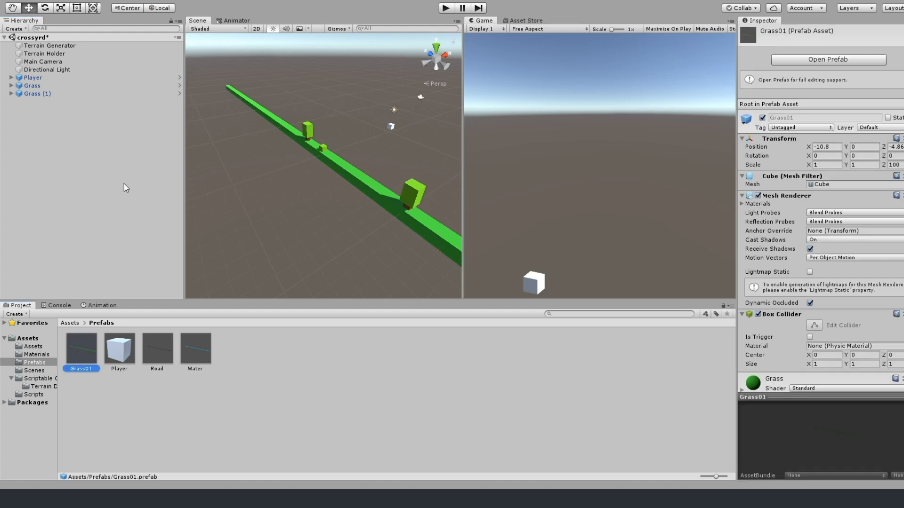
click(443, 262)
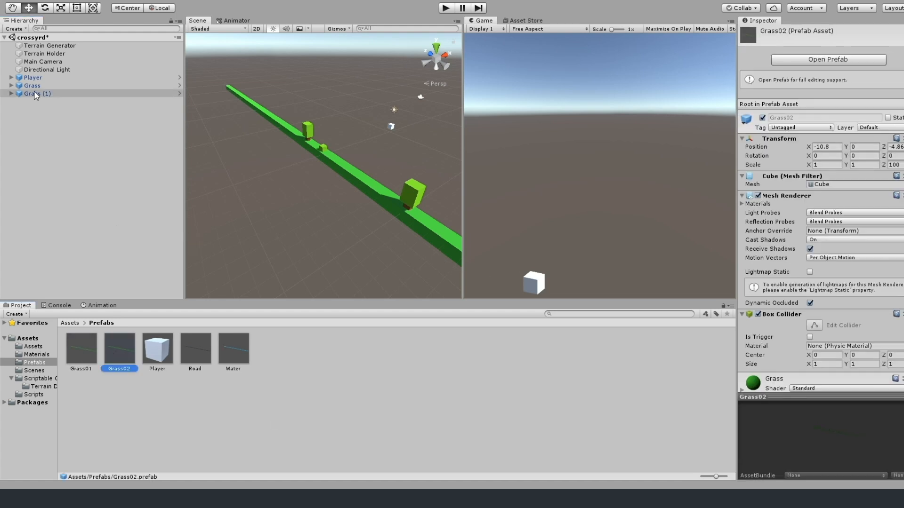
click(38, 88)
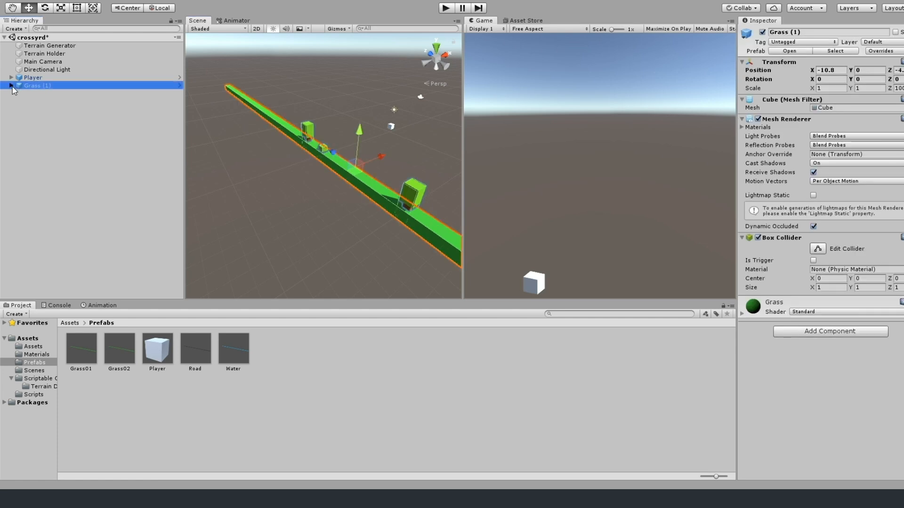
Move the r-tree of the Grass (1) strip to a different spot along the Z axis.
click(11, 86)
click(38, 93)
drag(813, 70, 829, 73)
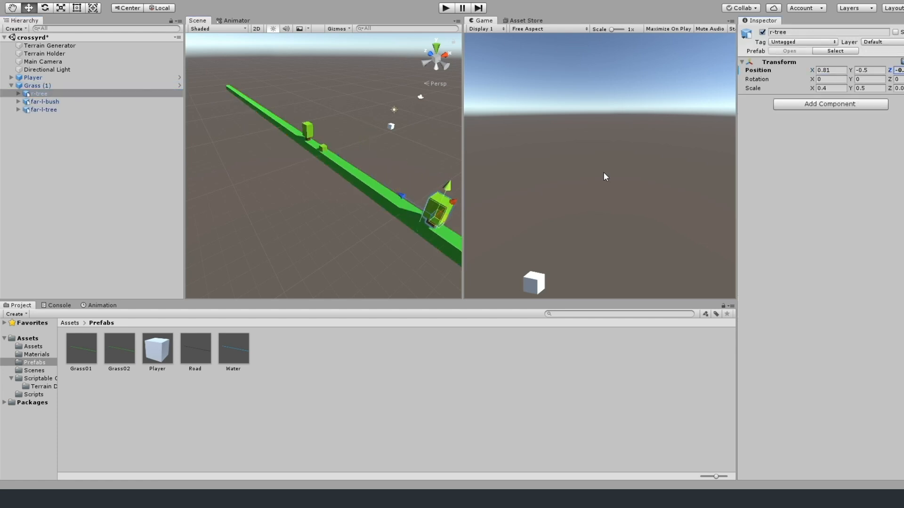
drag(889, 73, 894, 71)
scroll(384, 200, up, 5)
middle_drag(385, 200, 363, 174)
scroll(329, 160, down, 3)
Move the far-l-bush of the Grass (1) strip along the Z axis to about the strip's middle.
click(250, 108)
click(61, 102)
scroll(273, 141, up, 3)
middle_drag(271, 134, 404, 174)
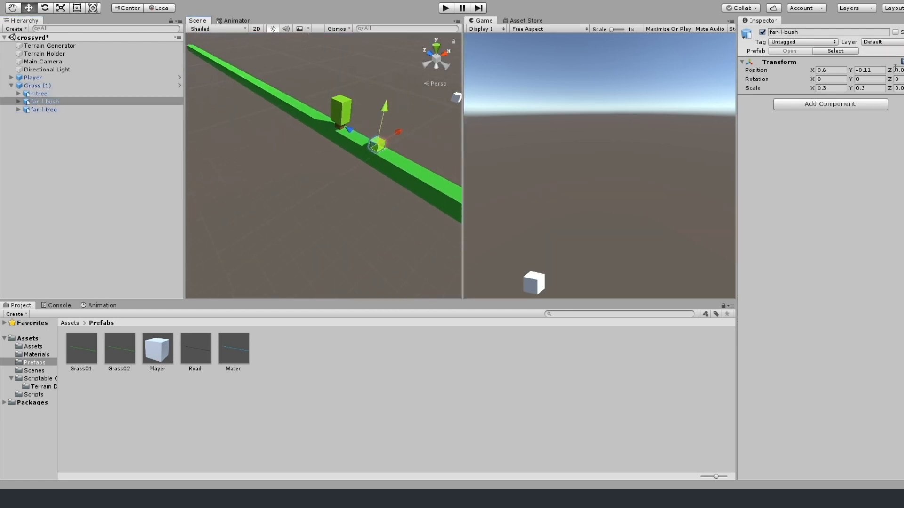
click(330, 119)
scroll(325, 186, down, 3)
drag(893, 74, 886, 73)
click(45, 102)
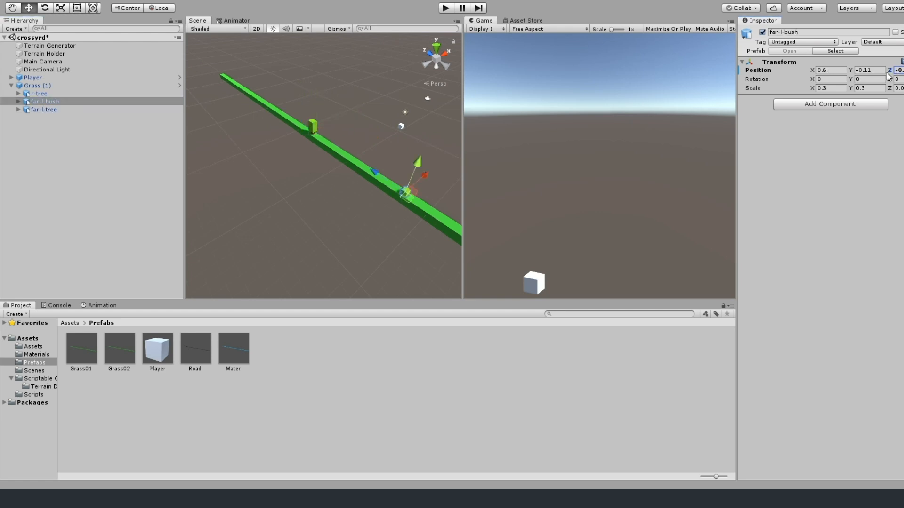
scroll(393, 183, up, 6)
middle_drag(394, 187, 289, 117)
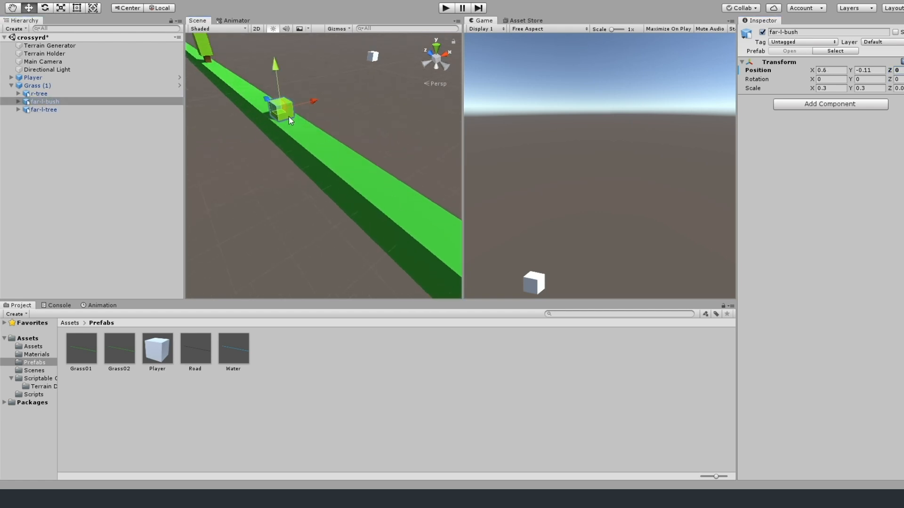
drag(890, 71, 891, 70)
Rename the Grass (1) strip in the scene to Grass02.
scroll(369, 157, down, 6)
click(39, 86)
click(11, 85)
key(F2)
key(Return)
click(48, 87)
Place a Grass01 prefab strip in the scene beside Grass02 and select its far-l-bush.
drag(81, 348, 71, 142)
mouse_move(306, 137)
mouse_down()
mouse_move(323, 134)
mouse_move(302, 142)
mouse_up()
drag(850, 70, 845, 71)
drag(812, 70, 857, 70)
click(44, 110)
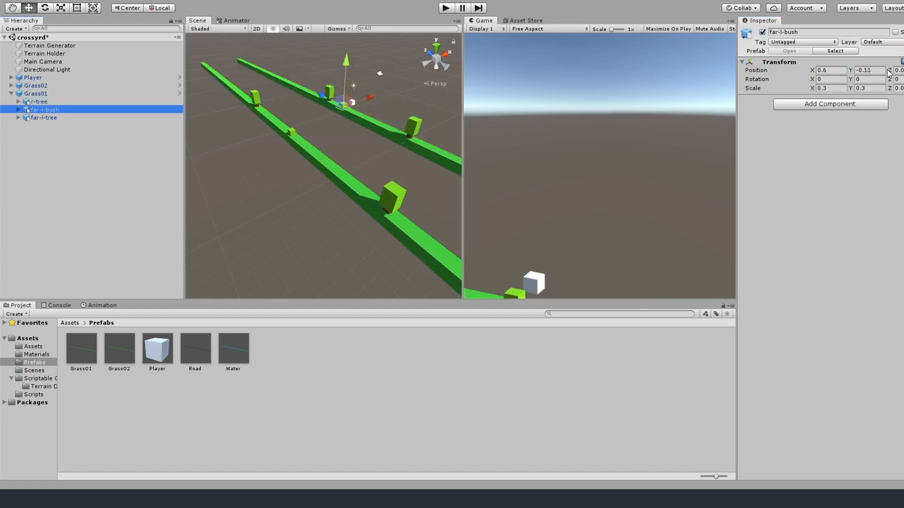
Delete the Grass01 and Grass02 strips from the scene.
click(35, 93)
click(881, 51)
click(35, 94)
key(Delete)
click(35, 86)
drag(812, 70, 122, 111)
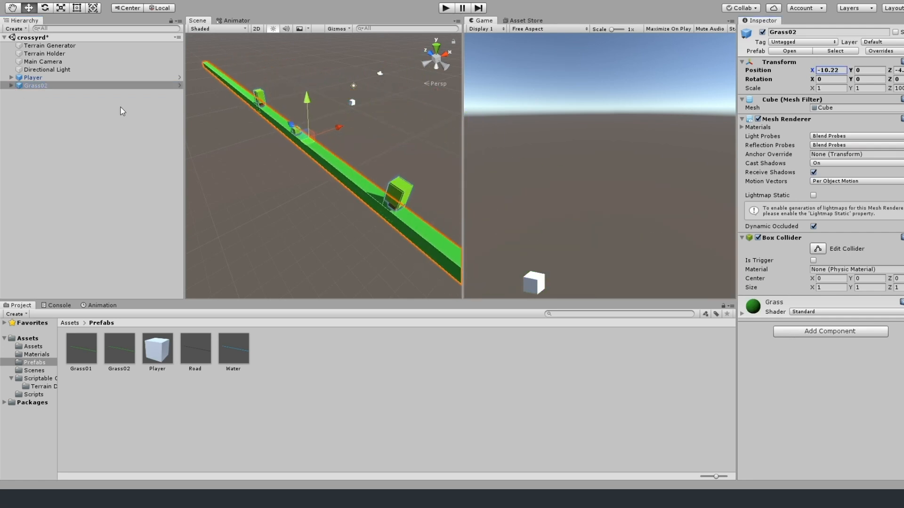
click(56, 86)
key(Delete)
Place a Grass02 prefab strip in the scene, rename it Grass03 and save it as a new prefab in the Prefabs folder.
drag(118, 350, 100, 167)
text(Grass03)
key(Return)
drag(35, 86, 346, 401)
Place Grass02 and Grass01 prefab strips in the scene and space the strips apart along the X axis.
drag(119, 349, 89, 160)
drag(81, 349, 89, 161)
drag(812, 70, 899, 73)
Move the r-tree, far-l-bush and far-l-tree of the Grass03 strip to different spots along the Z axis.
click(36, 85)
click(11, 85)
click(39, 94)
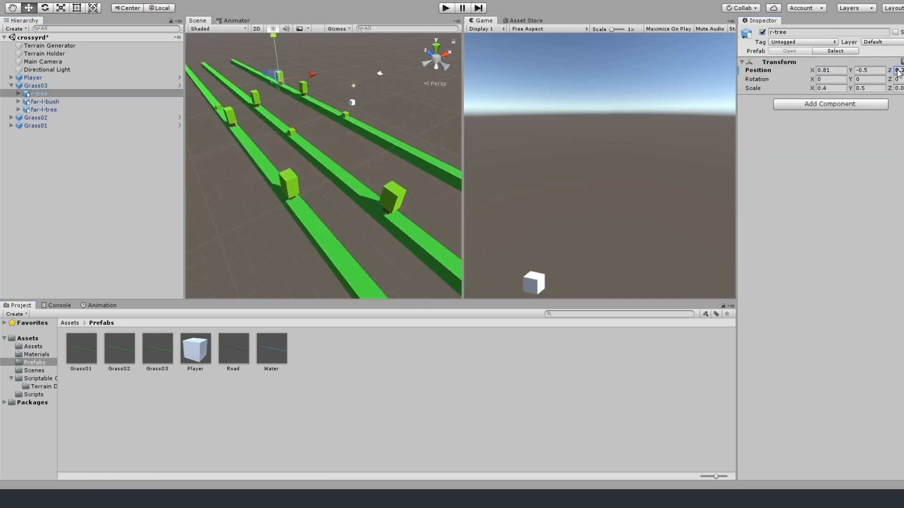
click(47, 102)
click(44, 110)
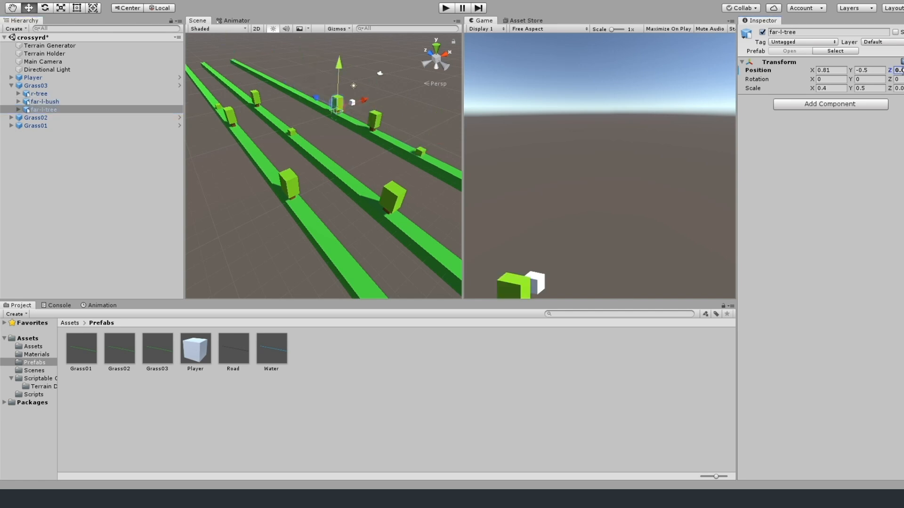
Shift the Grass03 strip along the X axis to about -5.82, and delete all three grass strips from the scene.
click(29, 86)
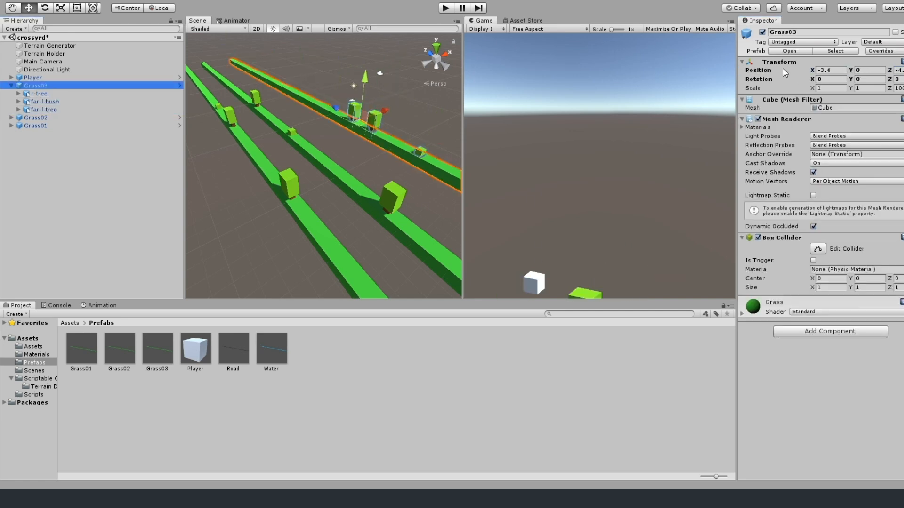
click(11, 86)
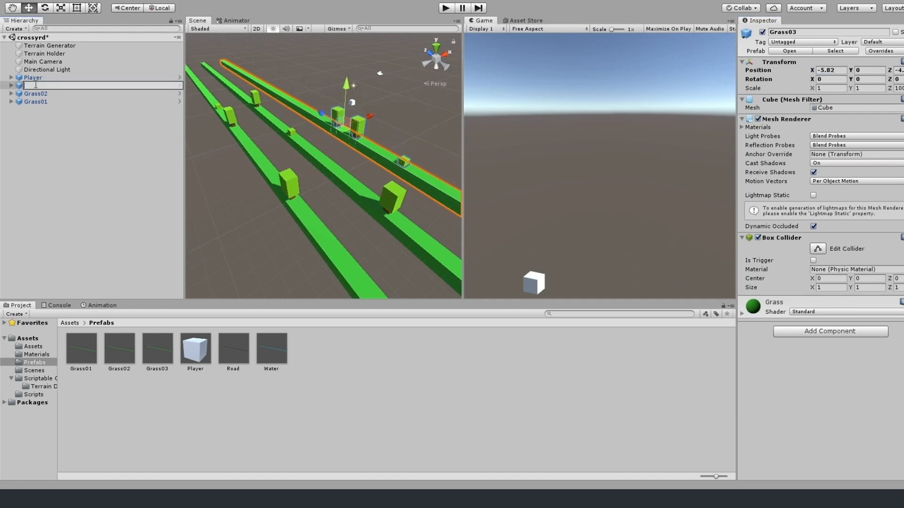
key(Delete)
click(36, 89)
shift+click(41, 93)
key(Delete)
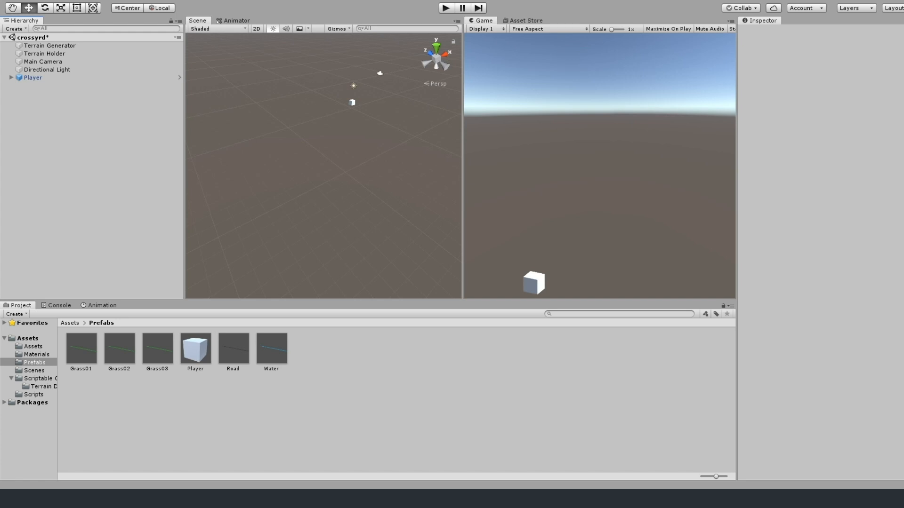
Bring the Grass01, Grass02 and Grass03 strips back into the scene and space Grass02 from the others along the X axis.
key(ctrl+z)
key(ctrl+z)
key(ctrl+z)
key(ctrl+z)
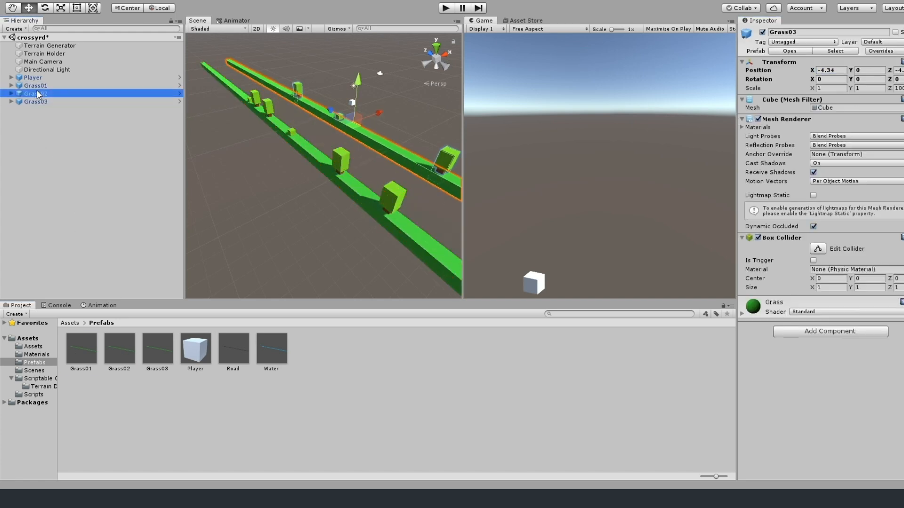
drag(833, 71, 839, 72)
click(11, 94)
click(44, 118)
click(42, 102)
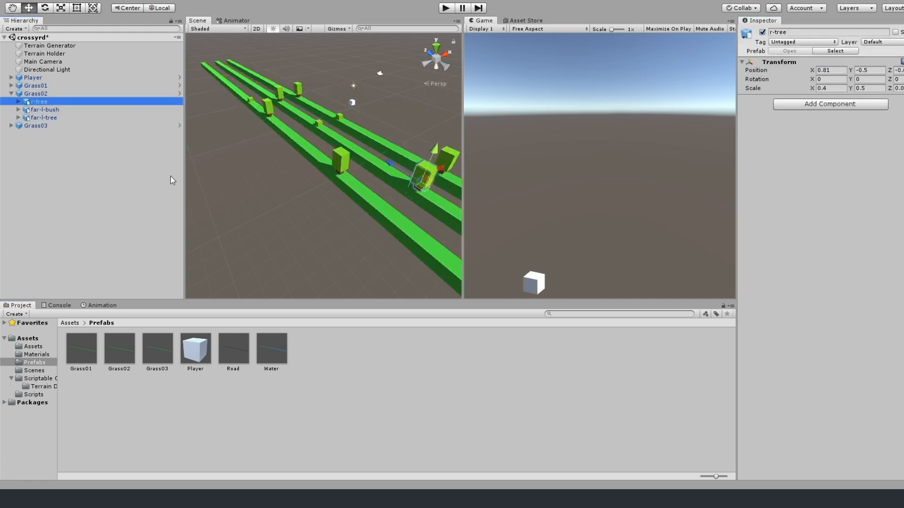
Move the r-tree and far-l-bush of the Grass03 strip to different spots along the Z axis.
click(12, 126)
click(46, 144)
click(42, 134)
drag(891, 72, 889, 71)
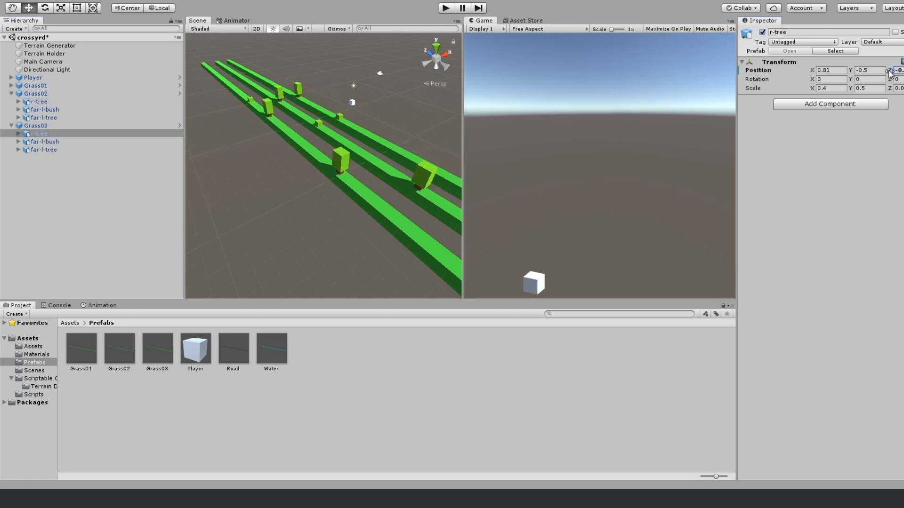
click(46, 141)
click(44, 149)
click(19, 150)
click(27, 347)
drag(385, 348, 306, 81)
click(495, 272)
click(6, 38)
click(32, 54)
key(Delete)
click(19, 150)
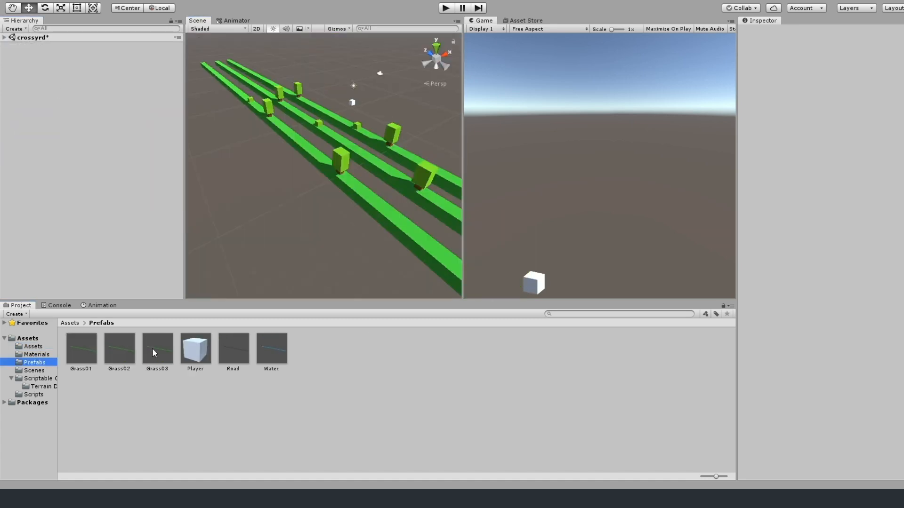
Open the Grass03 prefab, add a tree2 model to it and shift the model's default mesh along the Z axis.
double_click(147, 348)
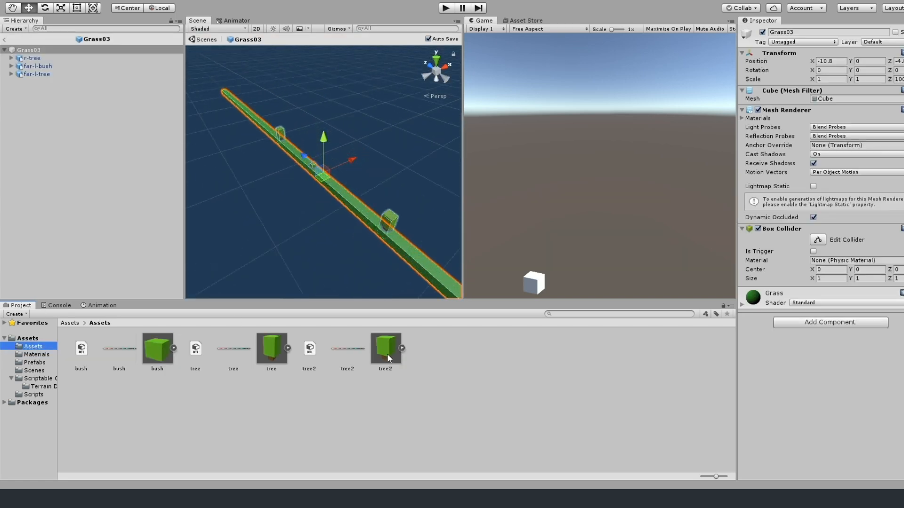
drag(389, 358, 371, 206)
click(26, 58)
click(25, 83)
scroll(397, 225, up, 10)
click(288, 139)
drag(890, 61, 779, 62)
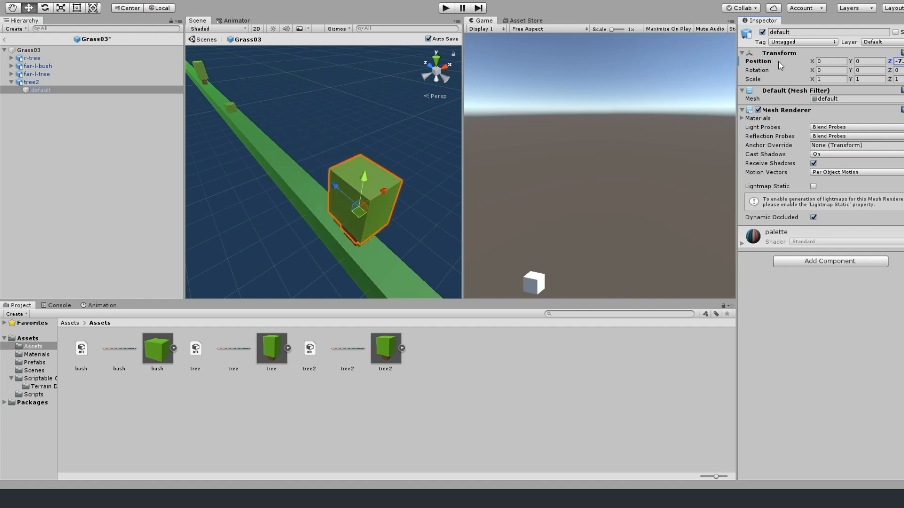
Delete the r-tree from the Grass03 prefab.
click(25, 74)
click(26, 58)
key(Delete)
Adjust the tree2 position in X and Y so it stands on the Grass03 strip, and return to the scene.
click(25, 74)
middle_drag(398, 264, 399, 214)
drag(851, 71, 837, 78)
drag(811, 70, 820, 71)
middle_drag(329, 141, 232, 165)
scroll(232, 165, down, 3)
click(28, 50)
click(4, 50)
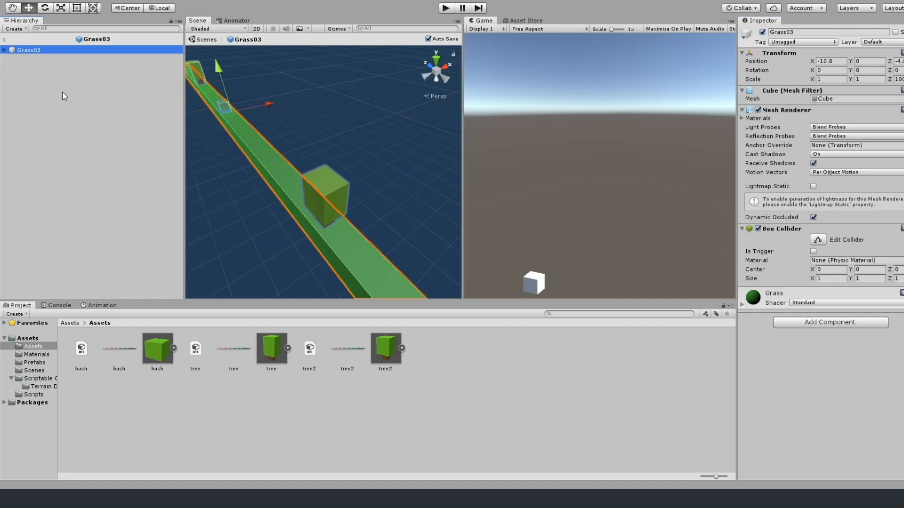
click(4, 39)
Open the Grass02 prefab and add a tree2 model to it near the far-l-tree.
mouse_move(375, 170)
middle_down()
mouse_move(354, 170)
mouse_move(362, 175)
middle_up()
click(358, 188)
click(12, 93)
click(35, 362)
click(118, 354)
double_click(118, 353)
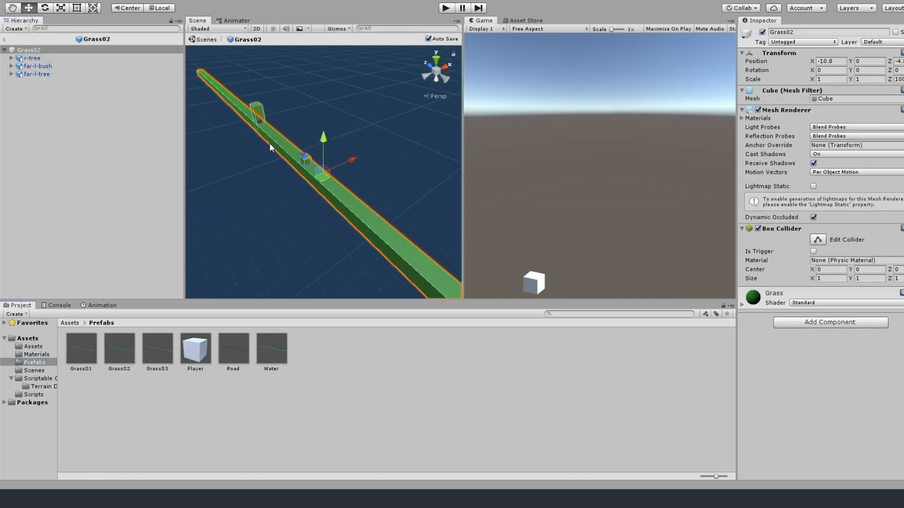
click(33, 346)
click(300, 150)
click(299, 149)
click(277, 116)
Set the scale of tree2 to X 0.4, Y 0.5 and Z 0.004.
click(748, 89)
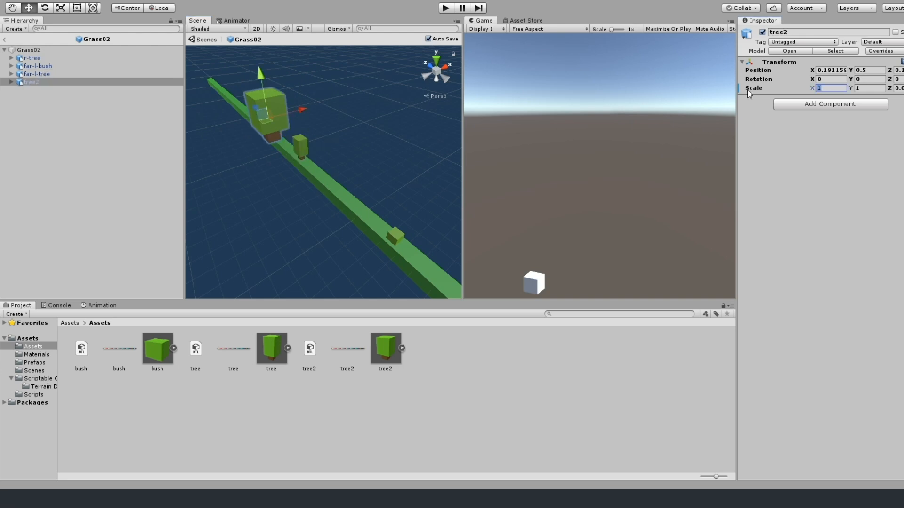
text(.4)
key(Tab)
text(.5)
key(Tab)
text(.004)
scroll(284, 152, up, 3)
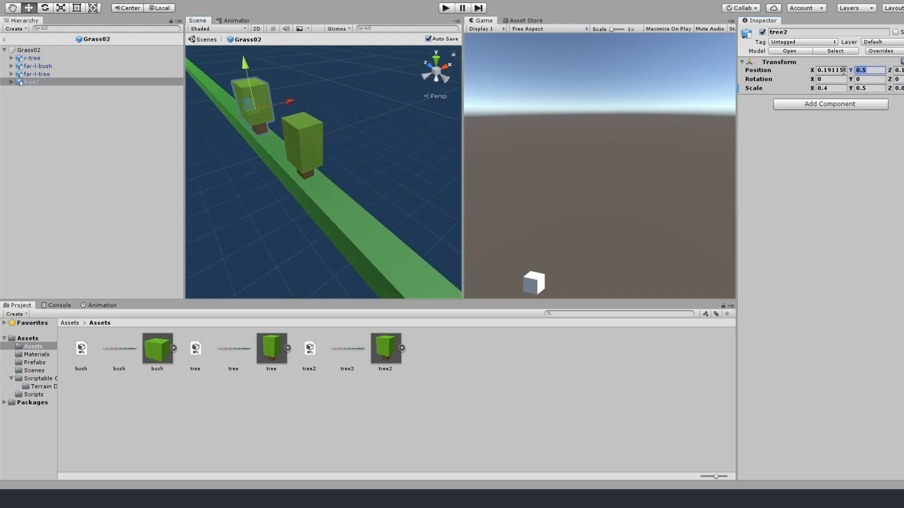
Set the Y position of tree2 to 0 and move it along the Z axis to the far-l-tree.
text(0)
key(Tab)
scroll(327, 148, up, 5)
drag(890, 72, 891, 72)
Delete the far-l-tree from the Grass02 prefab.
click(32, 58)
click(31, 73)
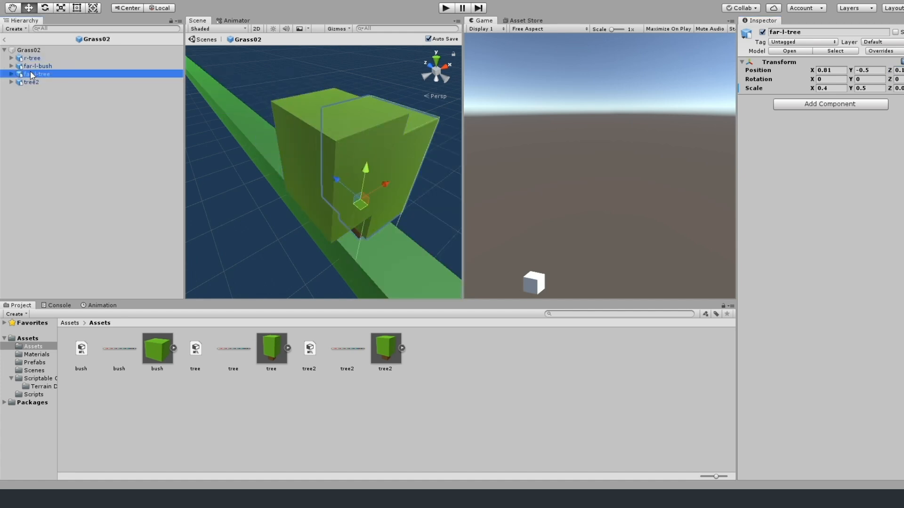
key(Delete)
Position tree2 at X 0.76 and Y -0.49 so it stands on the Grass02 strip, and return to the scene.
click(31, 74)
drag(809, 73, 813, 72)
alt+drag(344, 226, 391, 182)
drag(849, 71, 844, 72)
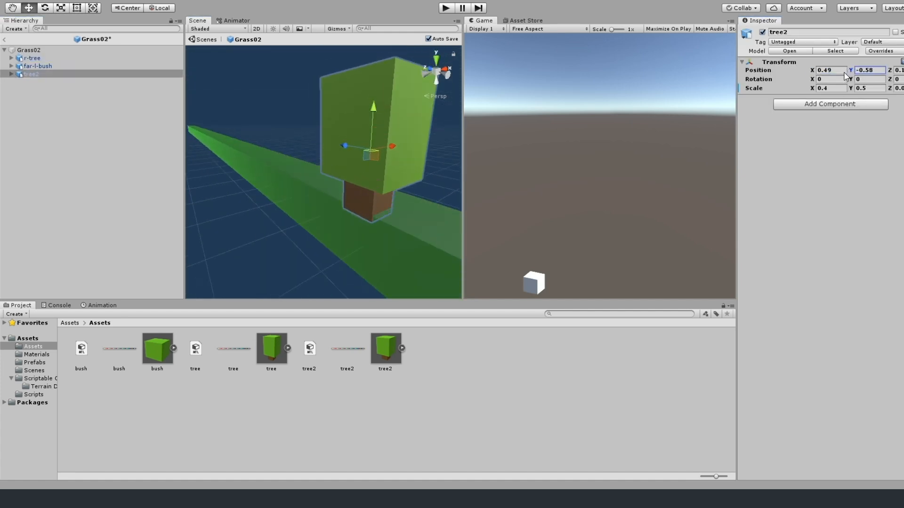
click(3, 39)
Delete the grass strips from the scene and list Grass01, Grass02 and Grass03 as possible terrain in the Grass terrain data.
click(12, 102)
click(34, 102)
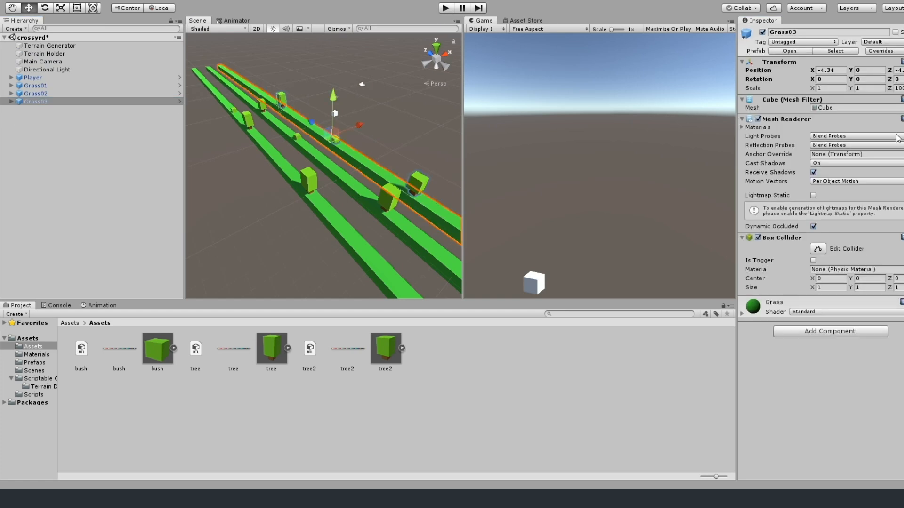
click(36, 94)
click(37, 85)
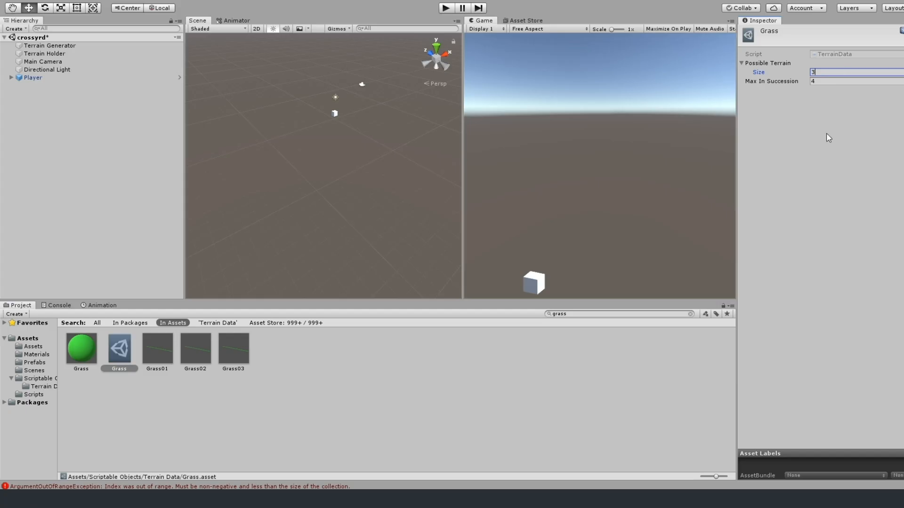
key(Return)
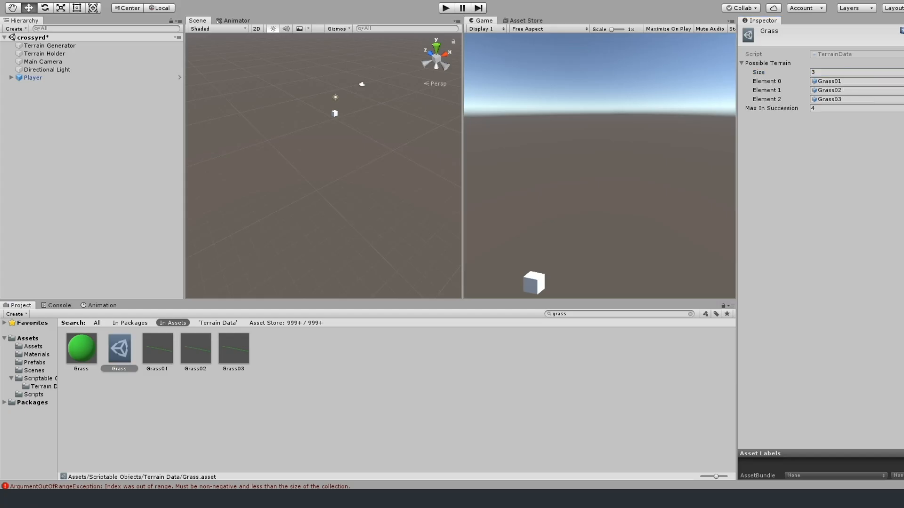
Play-test the game and hop the player forward across the generated terrain to check the grass variants.
click(446, 8)
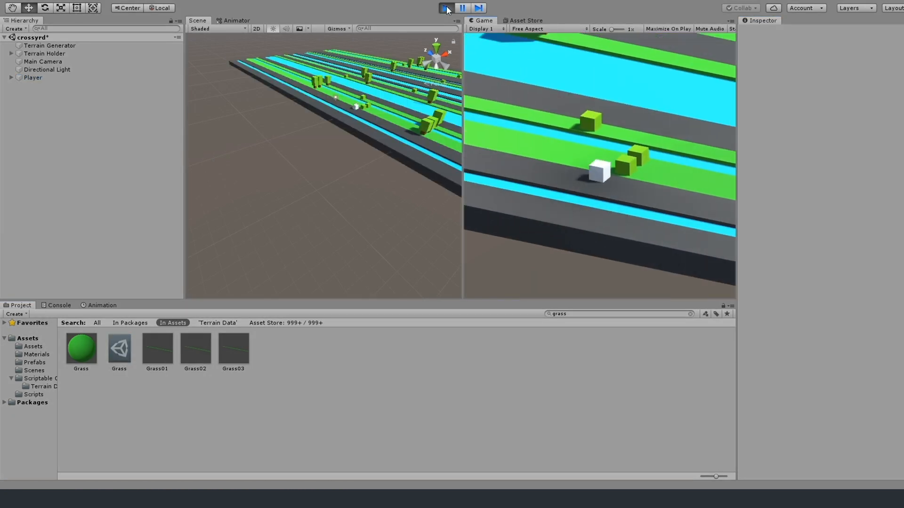
key(w)
key(w)
key(w)
key(w)
key(w)
key(w)
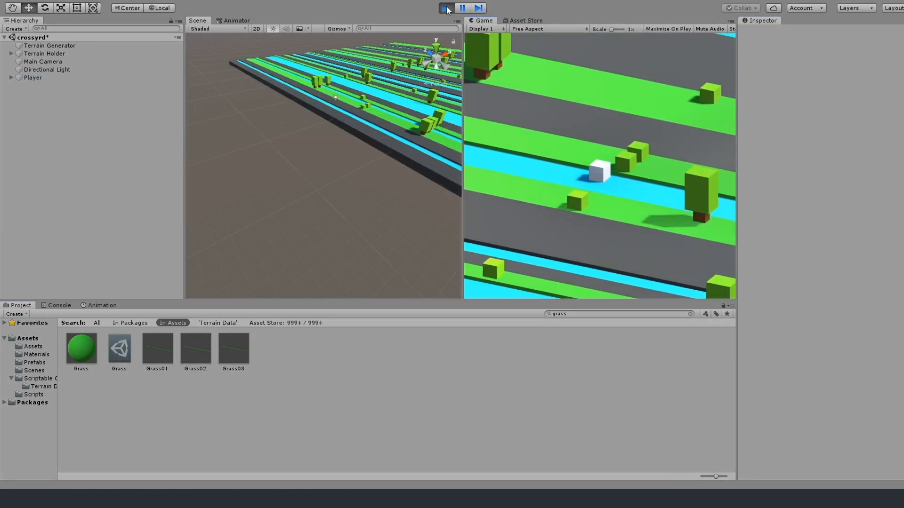
key(w)
key(w)
key(w)
key(w)
key(w)
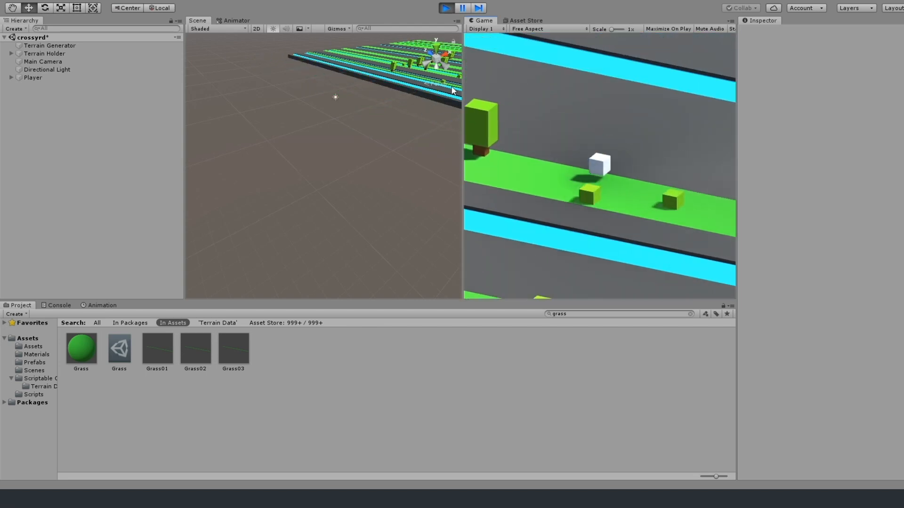
key(w)
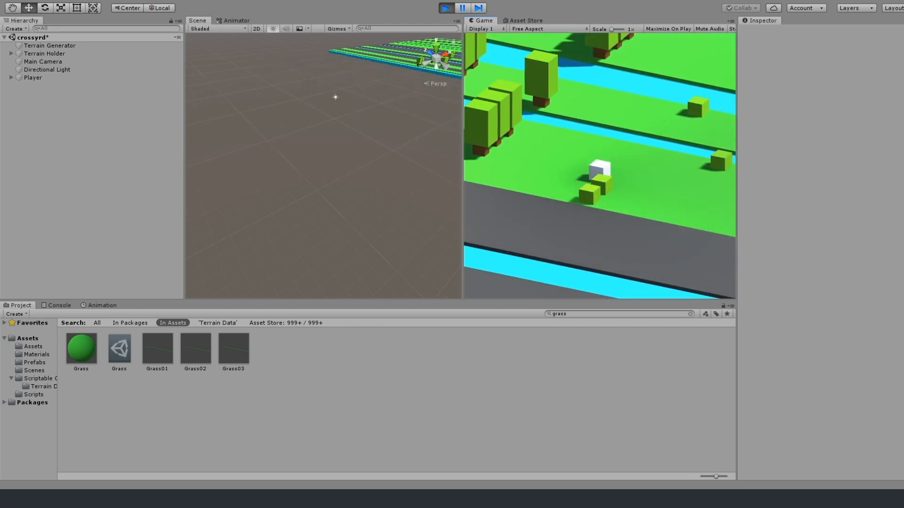
Restart the play test and examine the tree and bush placement on the generated strips around the player.
key(ctrl+p)
click(26, 79)
scroll(325, 157, down, 4)
key(ctrl+p)
alt+drag(281, 149, 450, 150)
middle_drag(450, 150, 451, 154)
scroll(319, 231, up, 5)
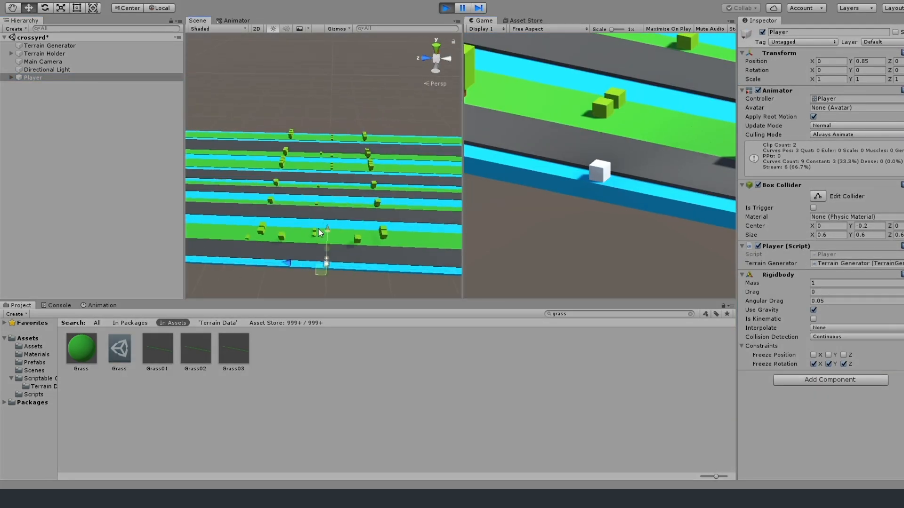
click(325, 257)
scroll(334, 233, up, 3)
scroll(335, 233, down, 4)
middle_drag(363, 234, 362, 208)
Open the Grass02 prefab, move its tree2 along the Z axis and stop the play test.
click(34, 363)
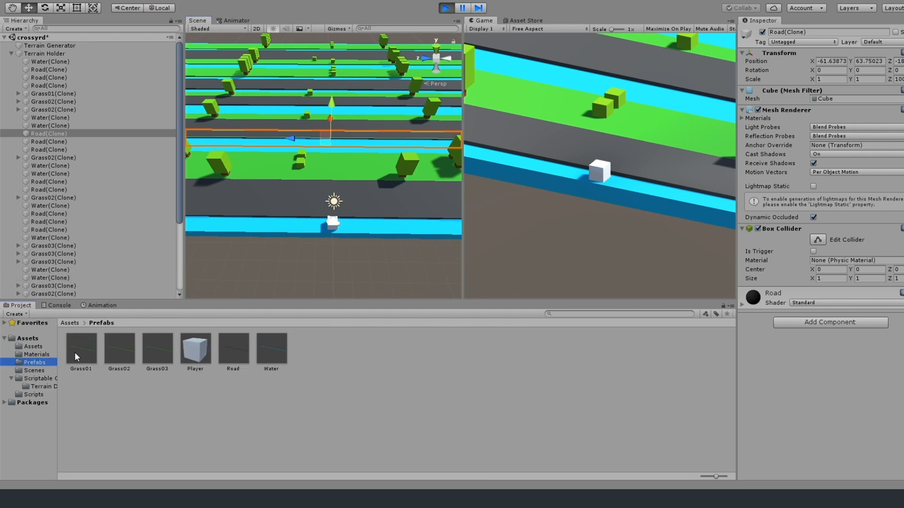
click(251, 173)
click(35, 112)
double_click(119, 349)
click(343, 184)
scroll(343, 188, down, 5)
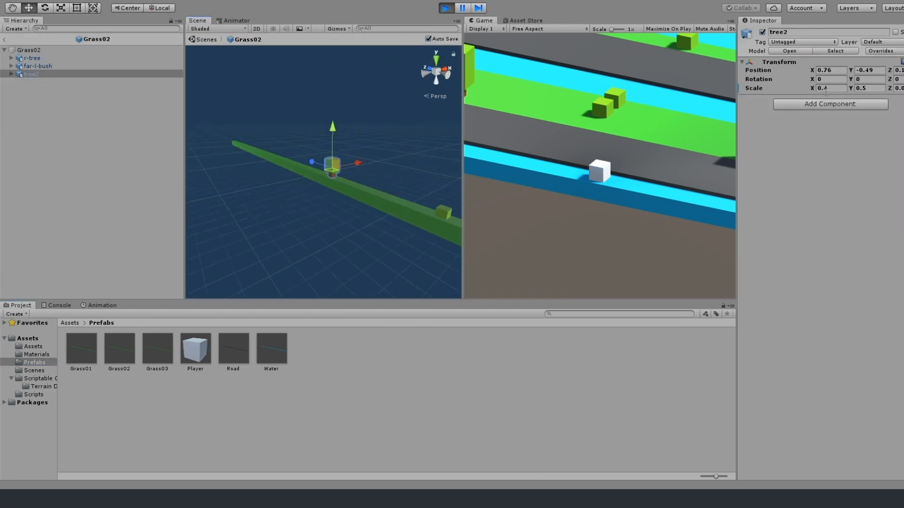
click(446, 8)
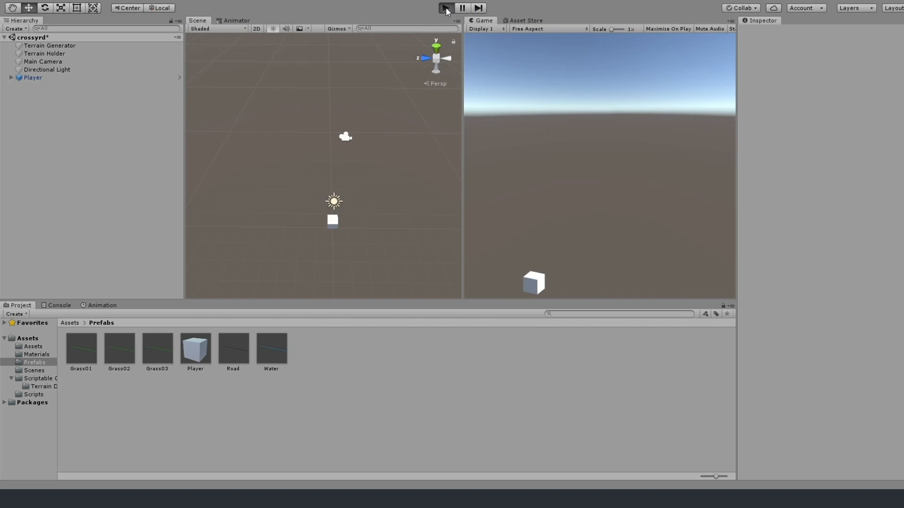
Run the game again and hop the player forward to check the obstacle layout.
click(446, 8)
key(w)
key(w)
key(w)
key(w)
key(w)
key(w)
key(w)
key(w)
key(w)
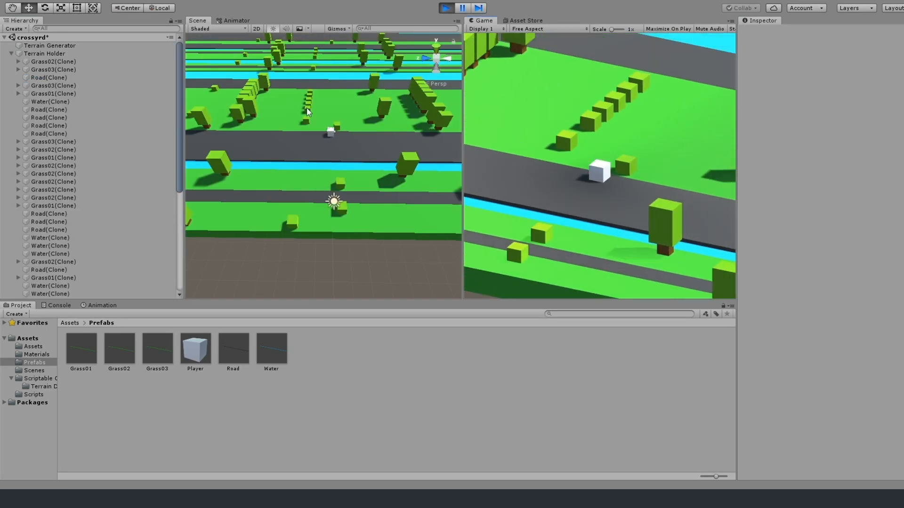
Open the Grass02 prefab and move its far-l-bush to a different spot along the Z axis.
click(306, 111)
click(296, 109)
click(45, 206)
double_click(119, 349)
click(441, 216)
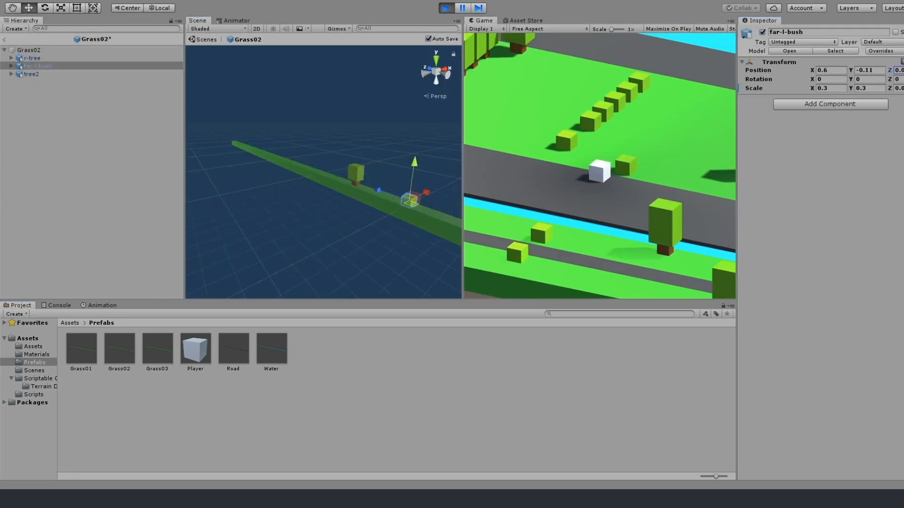
Open the Grass03 prefab and select its bush.
click(448, 12)
click(341, 209)
double_click(154, 357)
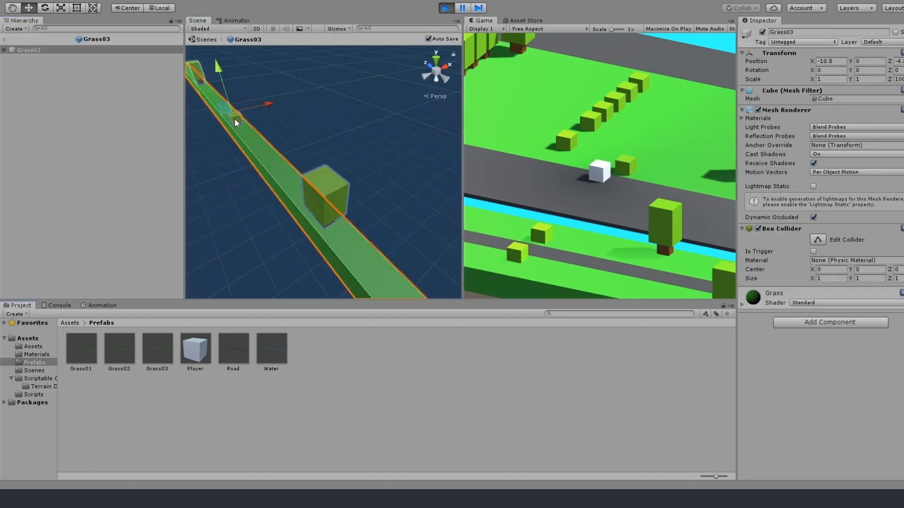
click(235, 118)
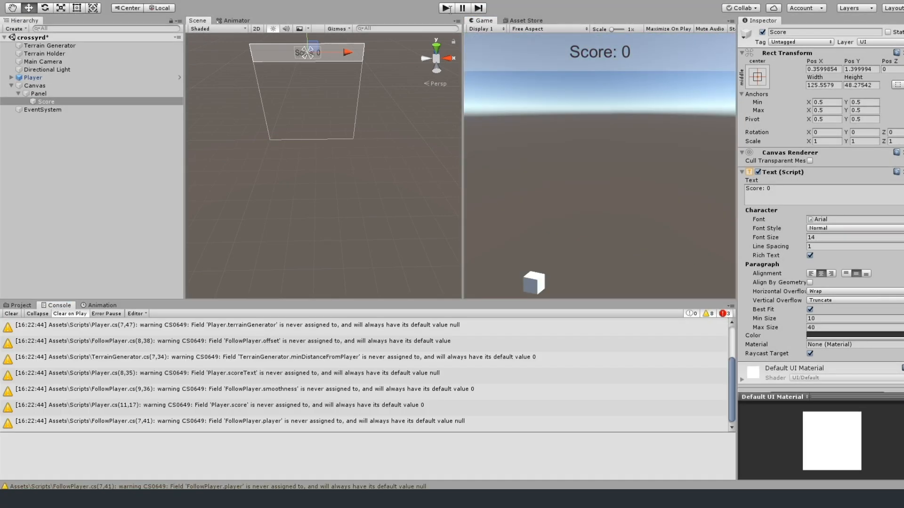
Play-test the game and hop the player forward to check the on-screen score counter.
click(447, 8)
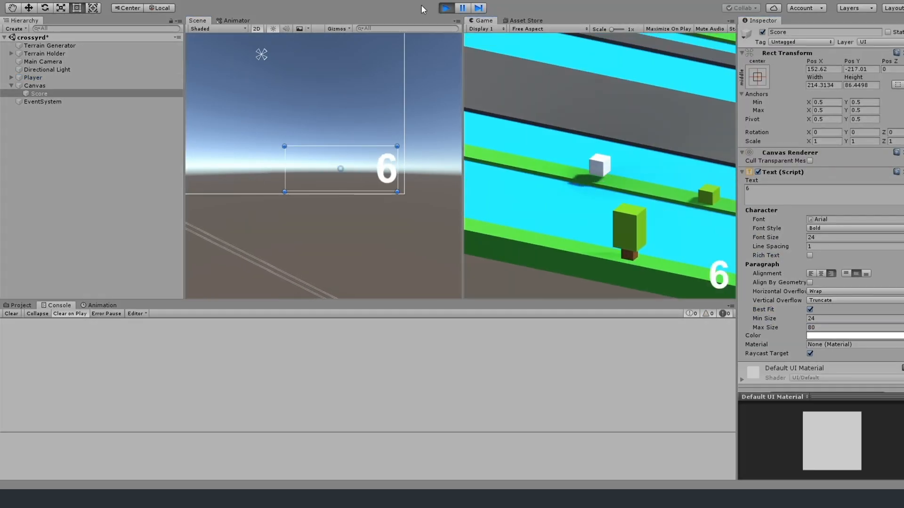
key(w)
key(w)
key(w)
key(w)
key(w)
key(w)
key(w)
key(w)
key(w)
key(w)
key(w)
key(w)
key(w)
key(w)
key(w)
key(w)
key(w)
key(w)
key(w)
key(w)
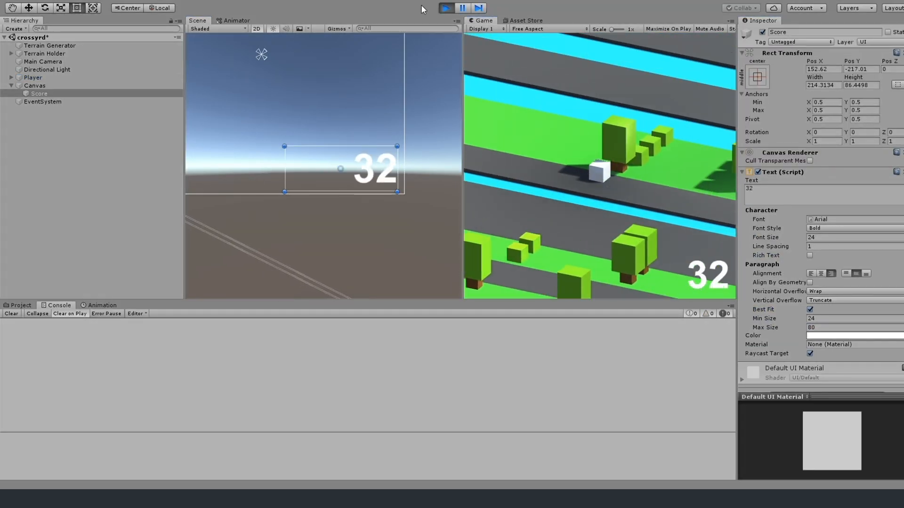
key(w)
key(w)
key(w)
key(w)
key(w)
key(w)
key(w)
key(w)
key(w)
key(w)
key(w)
key(w)
key(w)
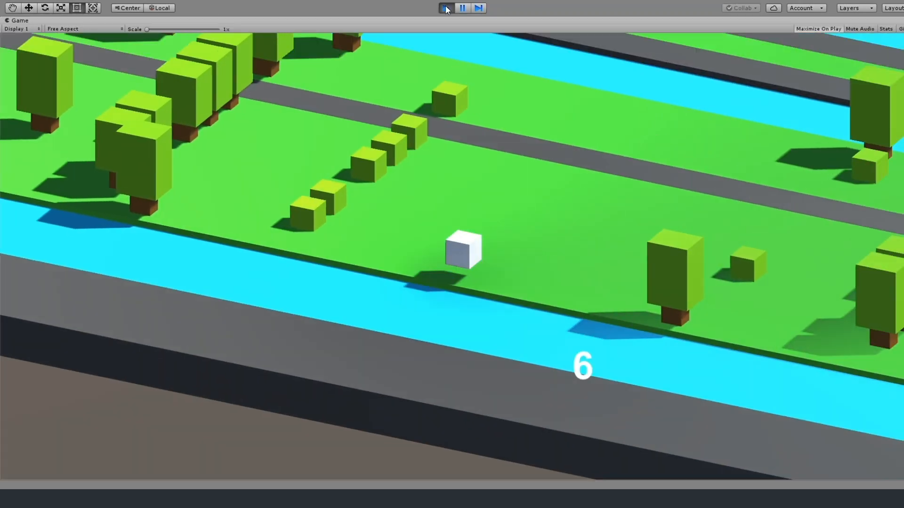
key(w)
key(w)
key(w)
key(w)
key(w)
key(w)
key(w)
key(w)
key(w)
key(w)
key(w)
key(w)
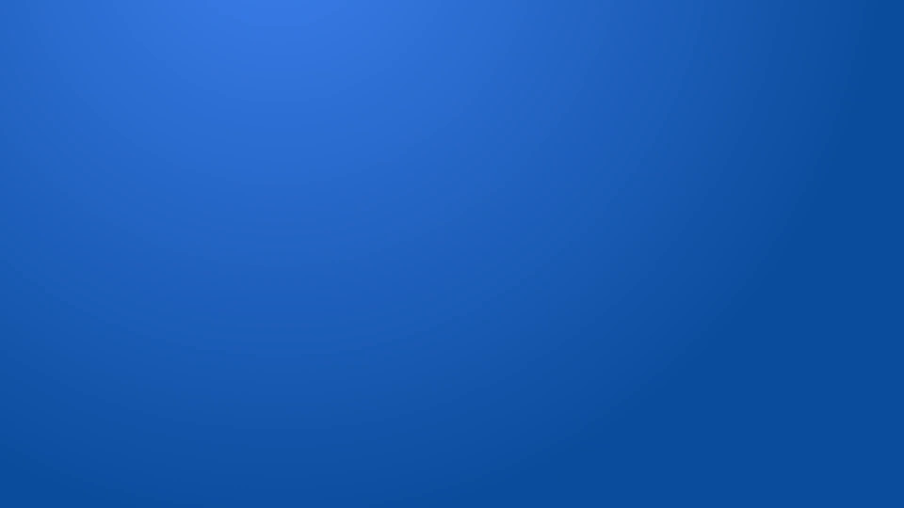